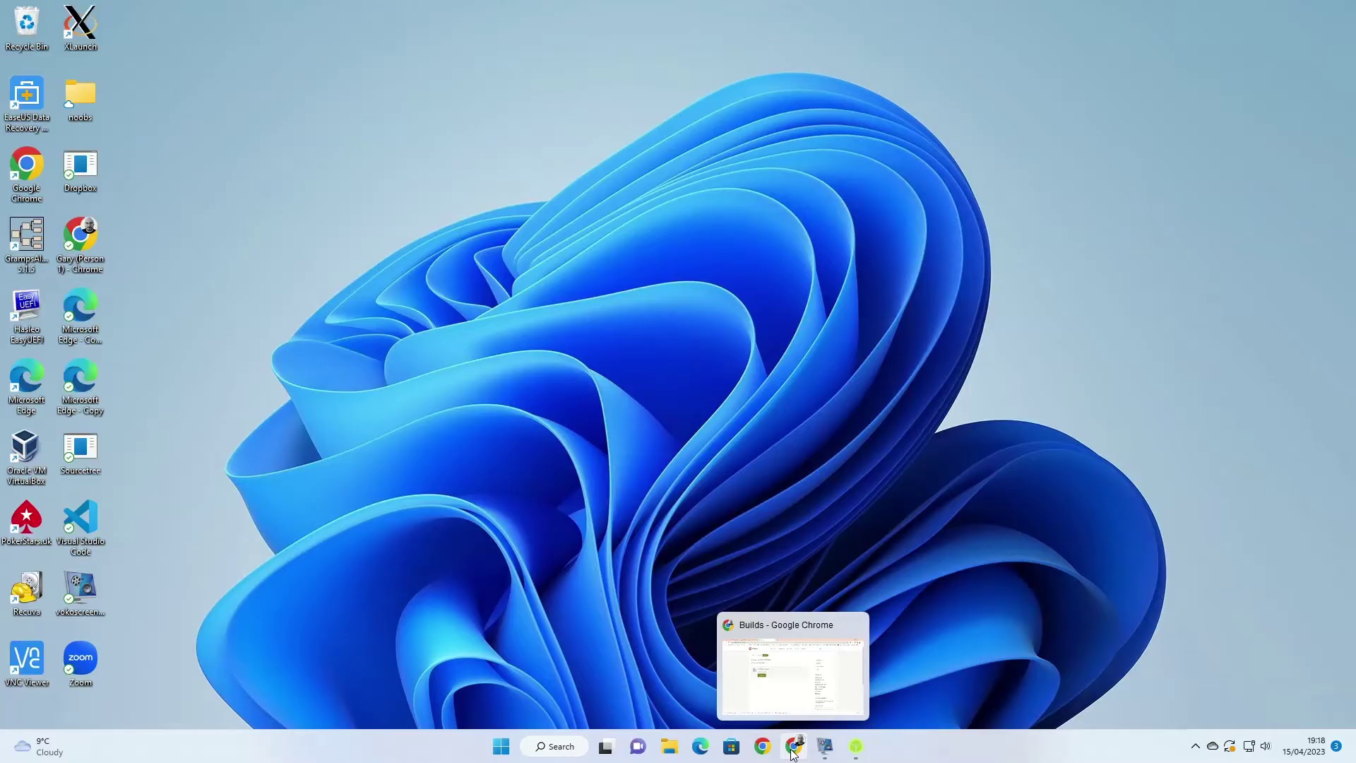
Open Chrome and search Google for 'pop os' to reach pop.system76.com.
{"action": "left_click", "coordinate": [794, 747]}
{"action": "type", "text": "pop os"}
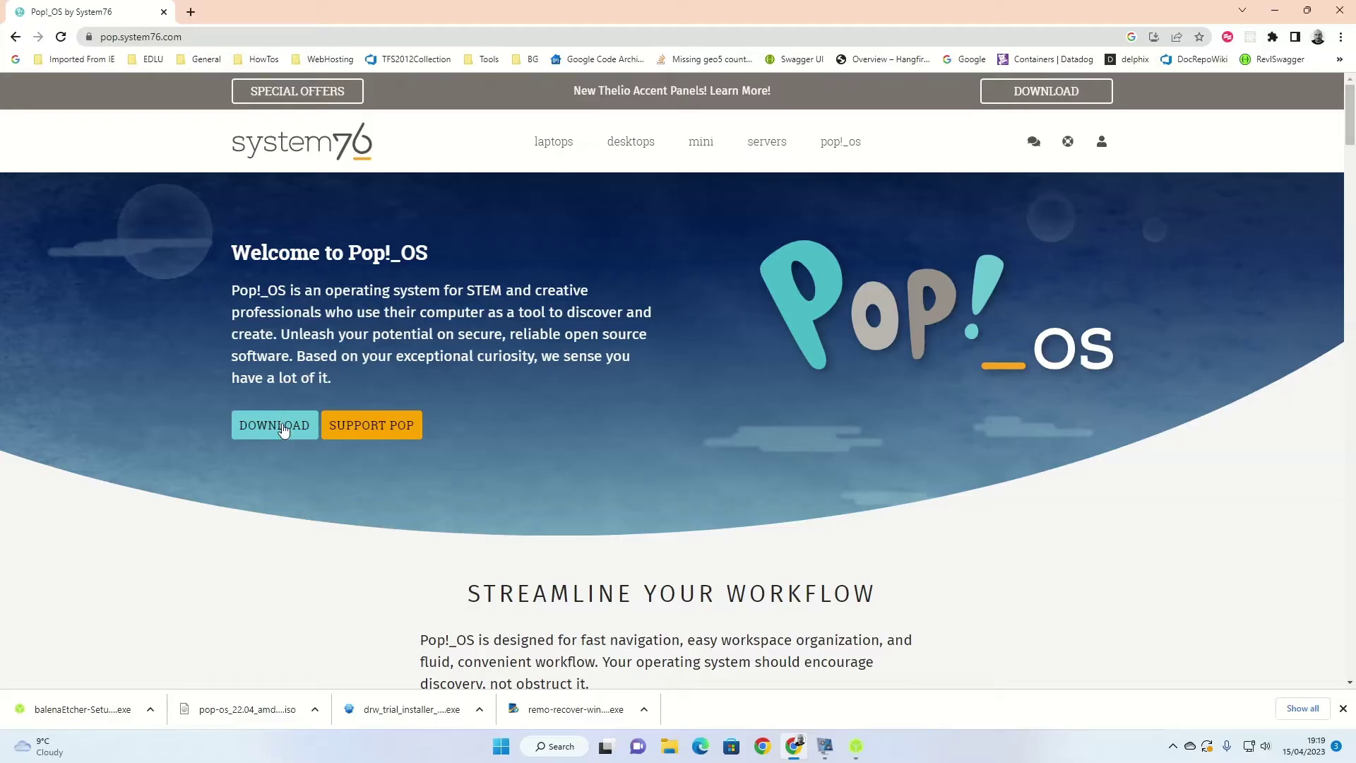
Dismiss the downloads shelf and bring up the Pop!_OS 22.04 LTS download options.
{"action": "left_click", "coordinate": [1343, 707]}
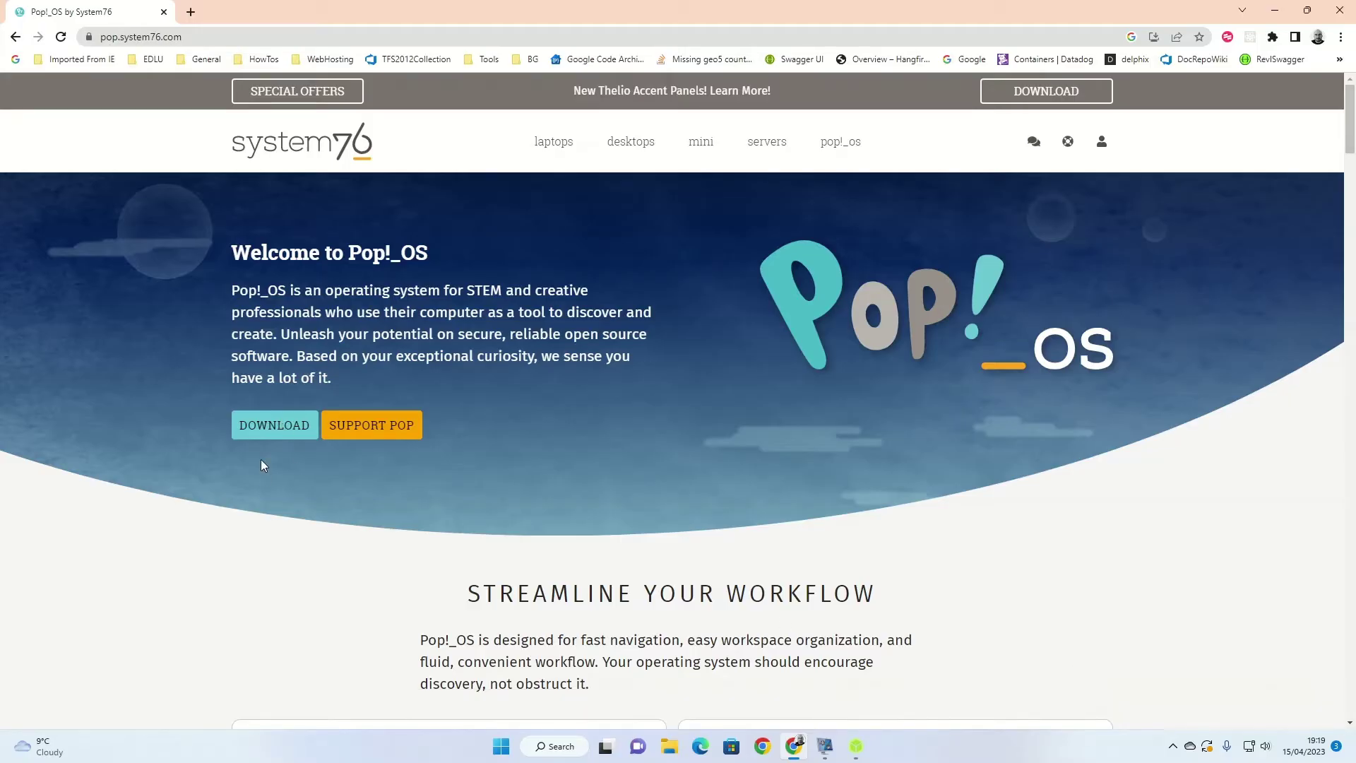
{"action": "left_click", "coordinate": [286, 435]}
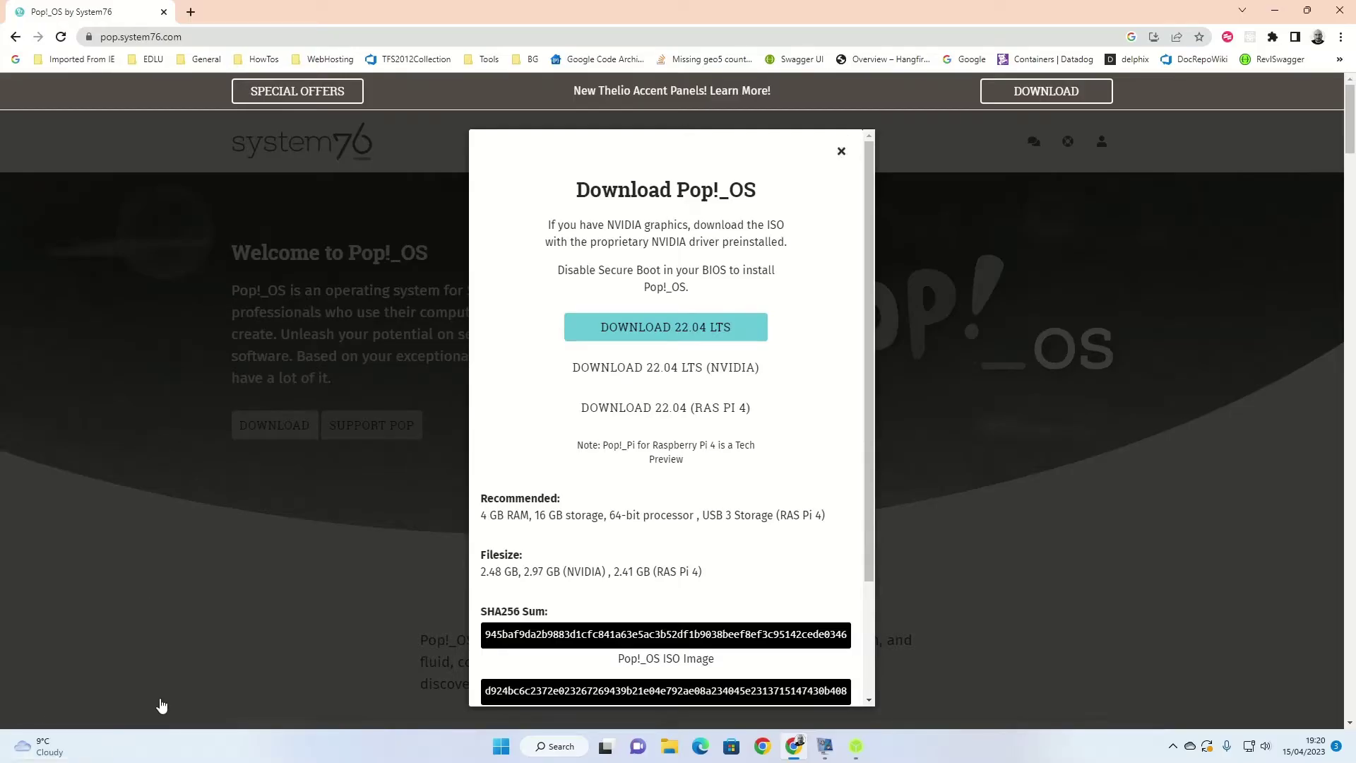
Close the download dialog, visit etcher.io's download table, then close Chrome.
{"action": "left_click", "coordinate": [841, 153]}
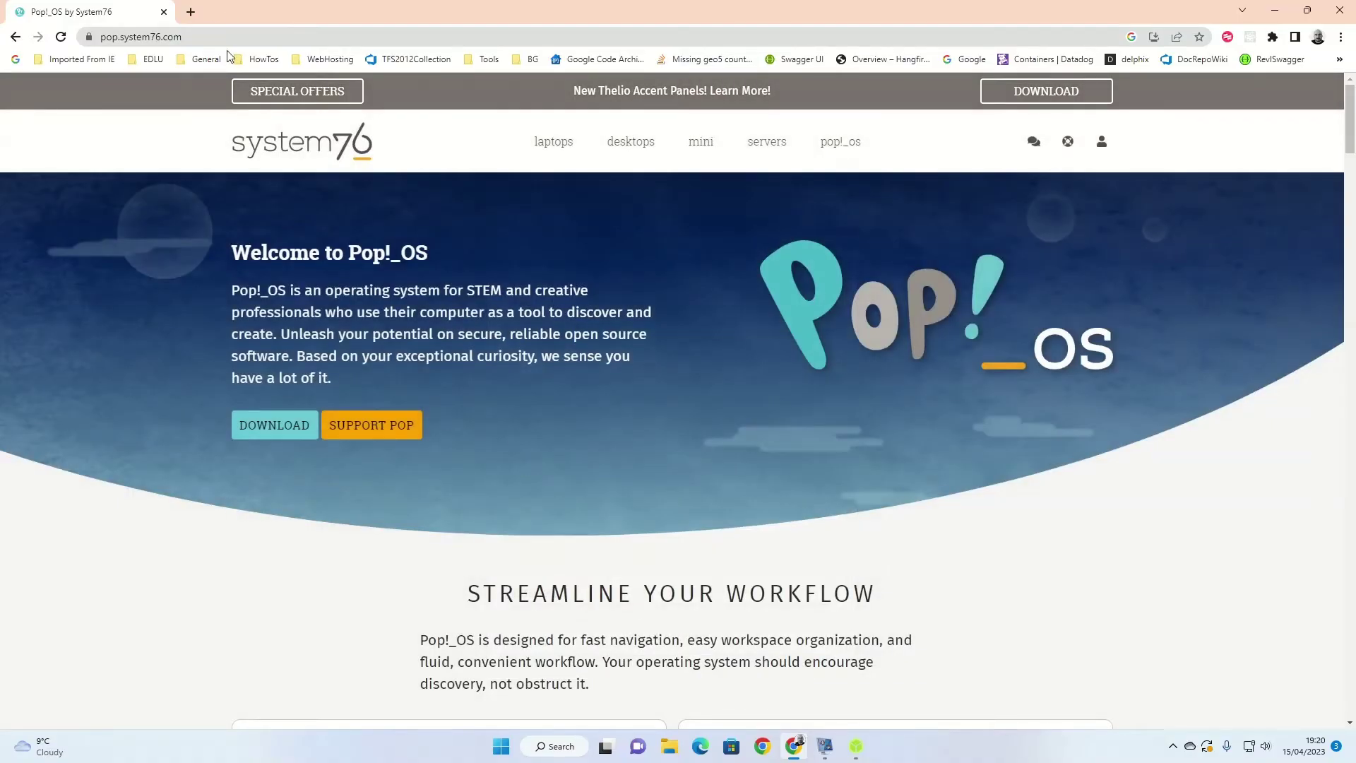
{"action": "left_click", "coordinate": [228, 38]}
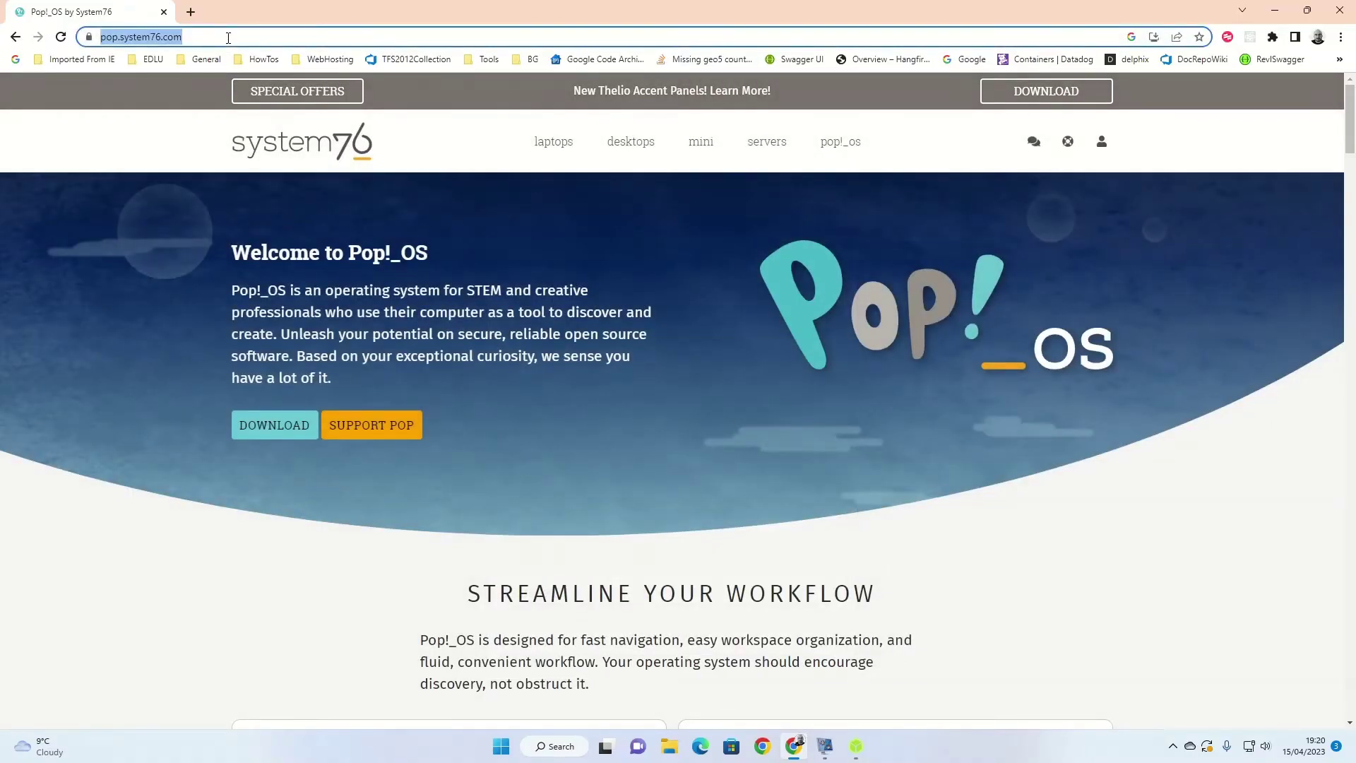
{"action": "type", "text": "etcher,"}
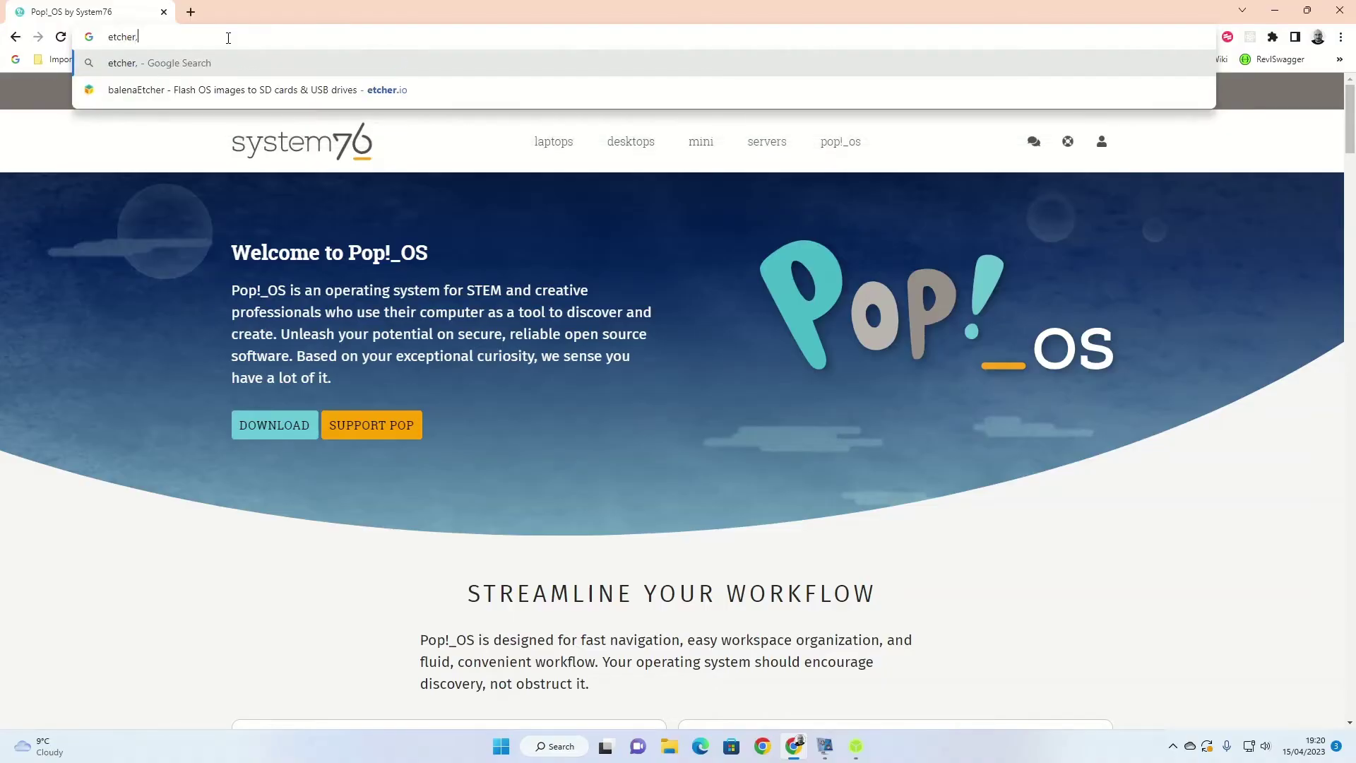
{"action": "key", "text": "BackSpace"}
{"action": "type", "text": ".io"}
{"action": "key", "text": "Return"}
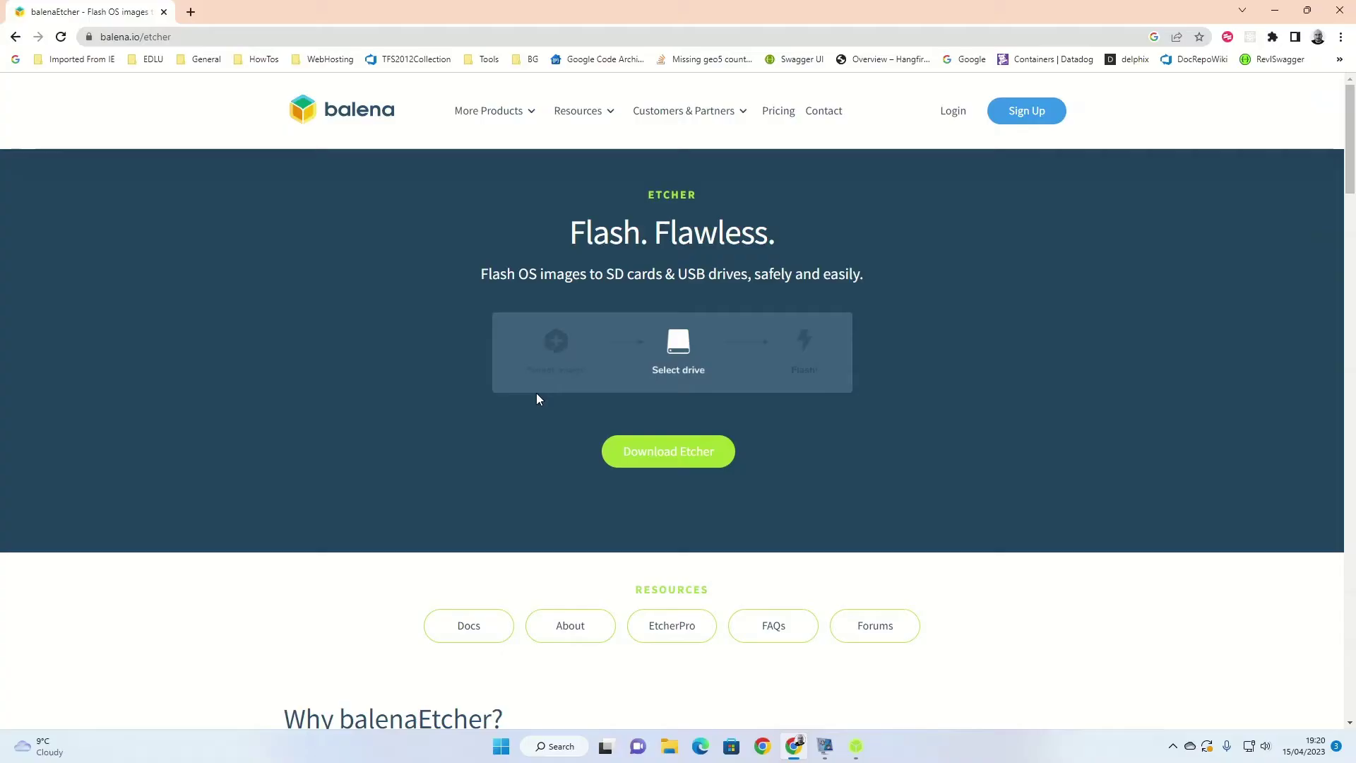
{"action": "left_click", "coordinate": [674, 453]}
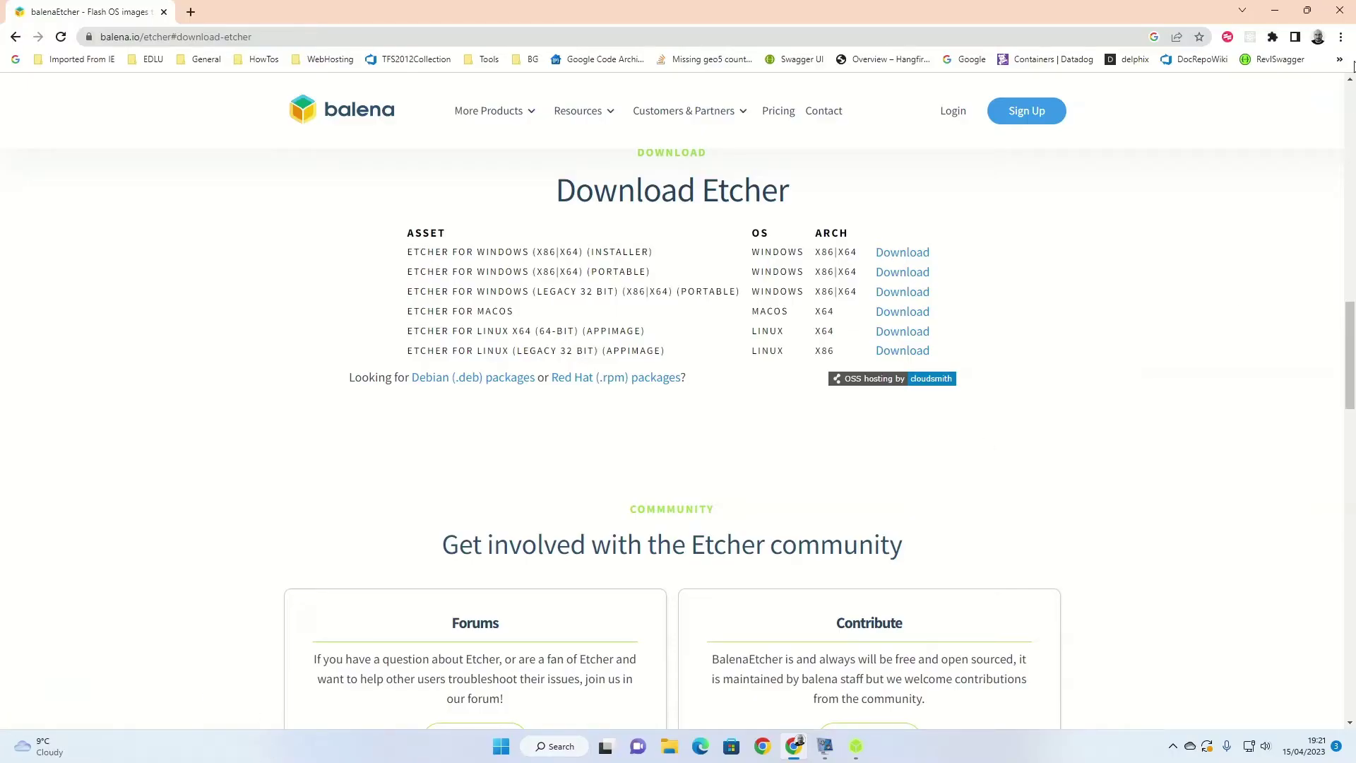
{"action": "left_click", "coordinate": [1340, 8]}
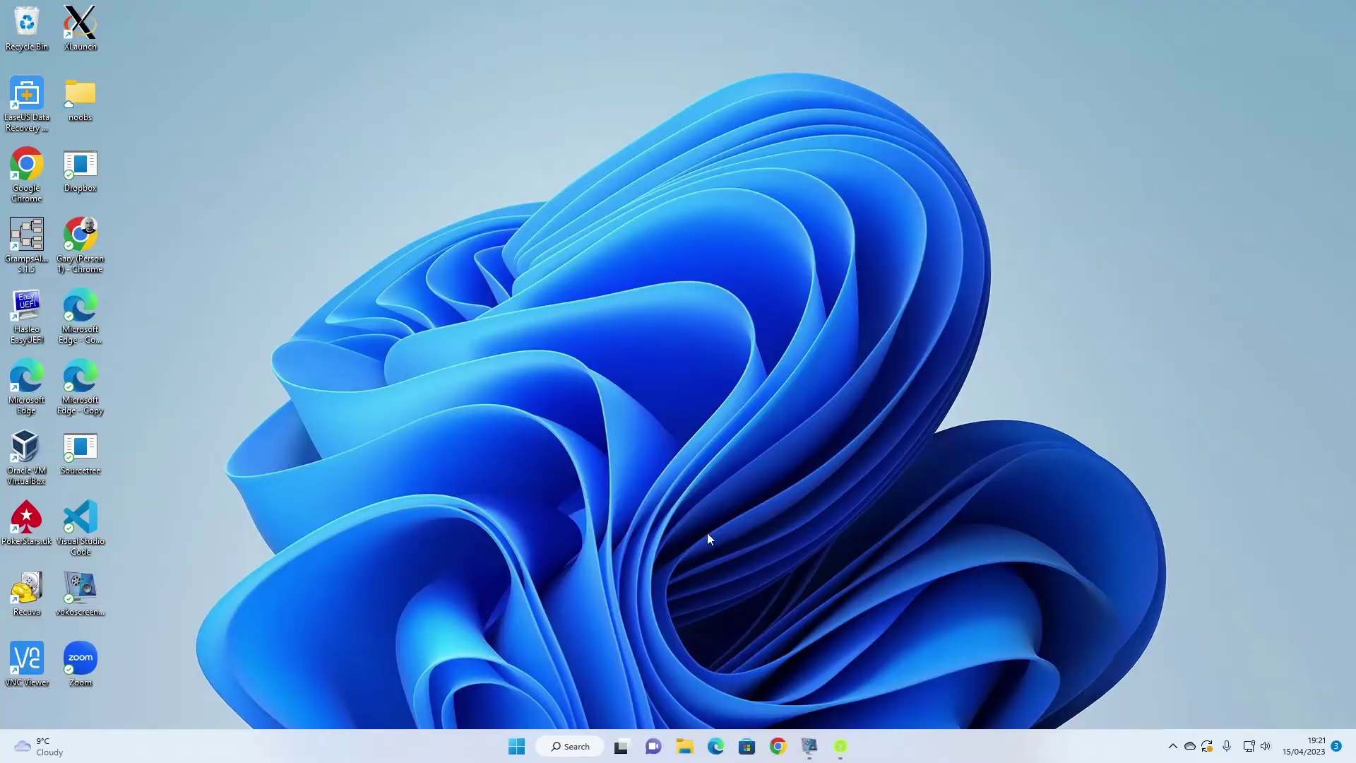
Run the balenaEtcher installer from the Downloads folder and accept its licence.
{"action": "left_click", "coordinate": [691, 750]}
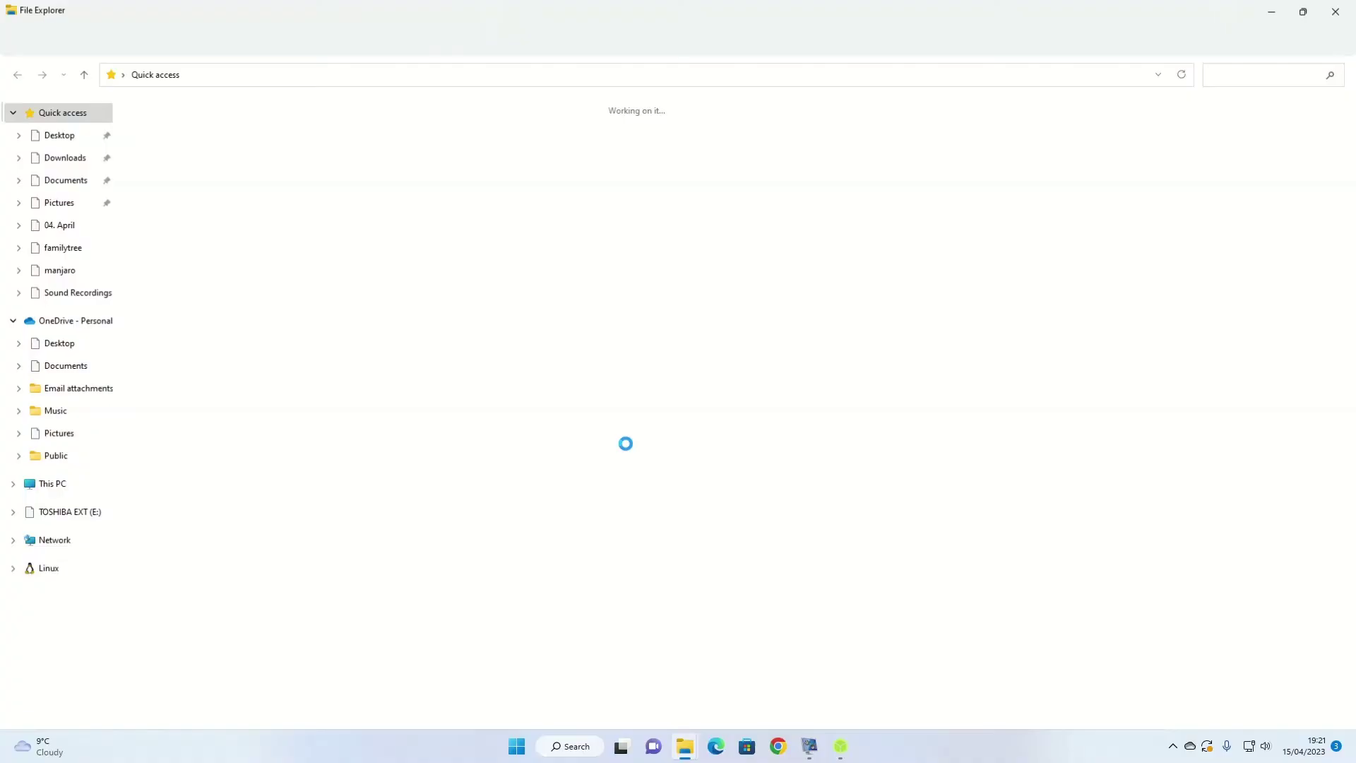
{"action": "double_click", "coordinate": [275, 182]}
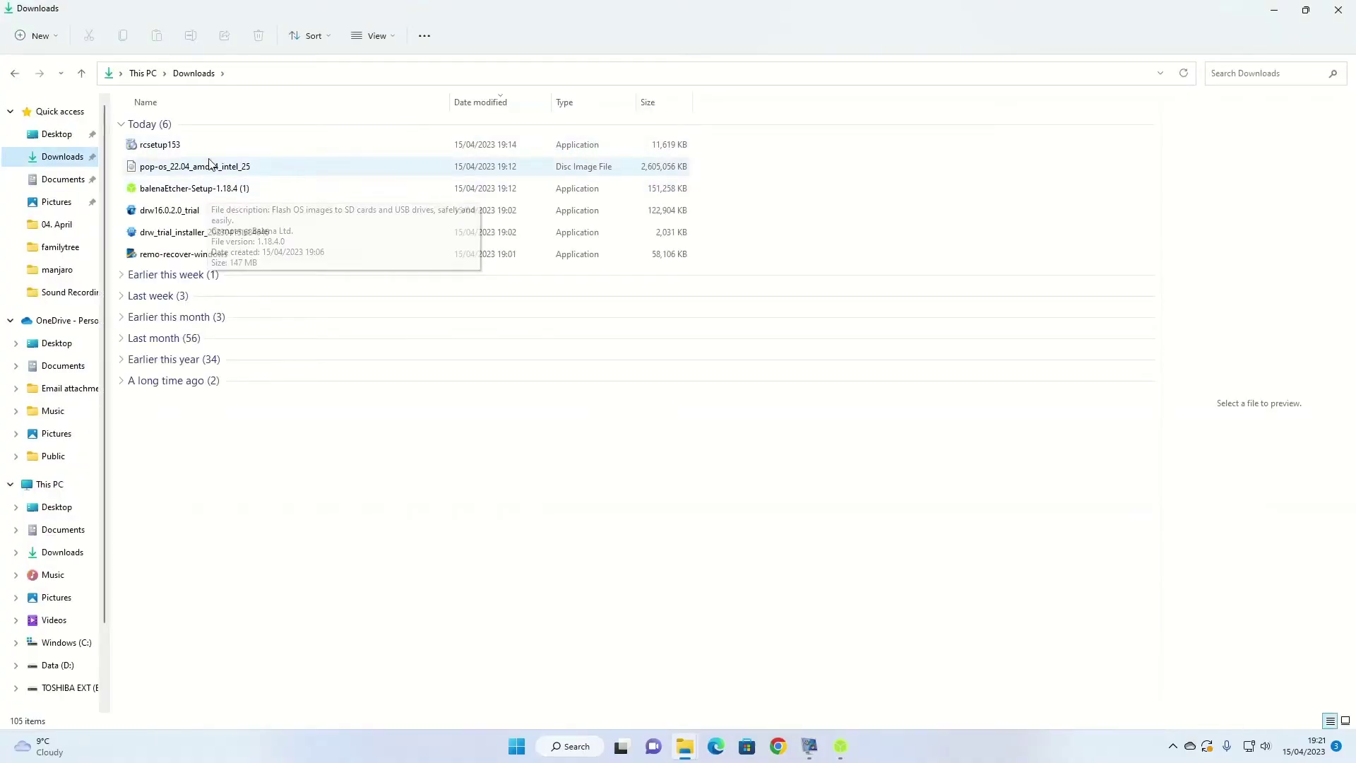
{"action": "left_click", "coordinate": [212, 188]}
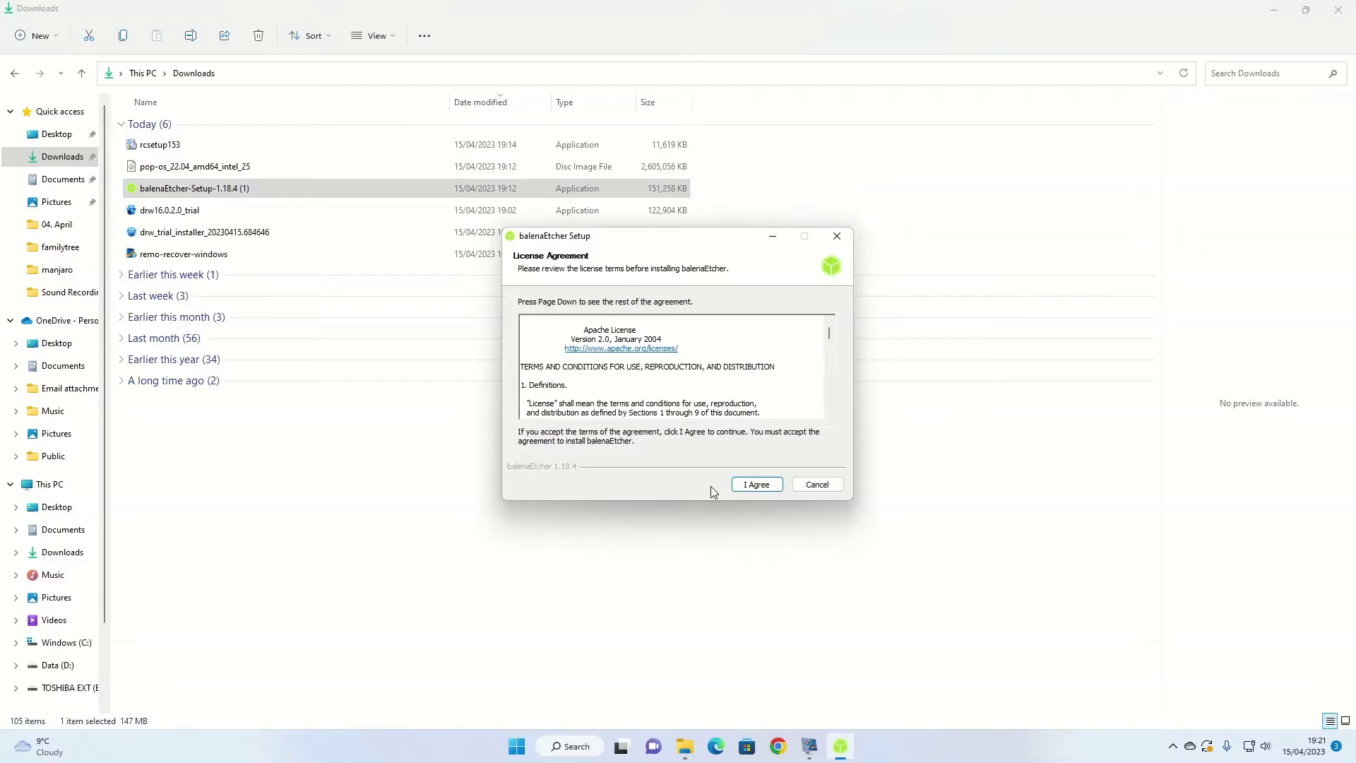
{"action": "left_click", "coordinate": [769, 487]}
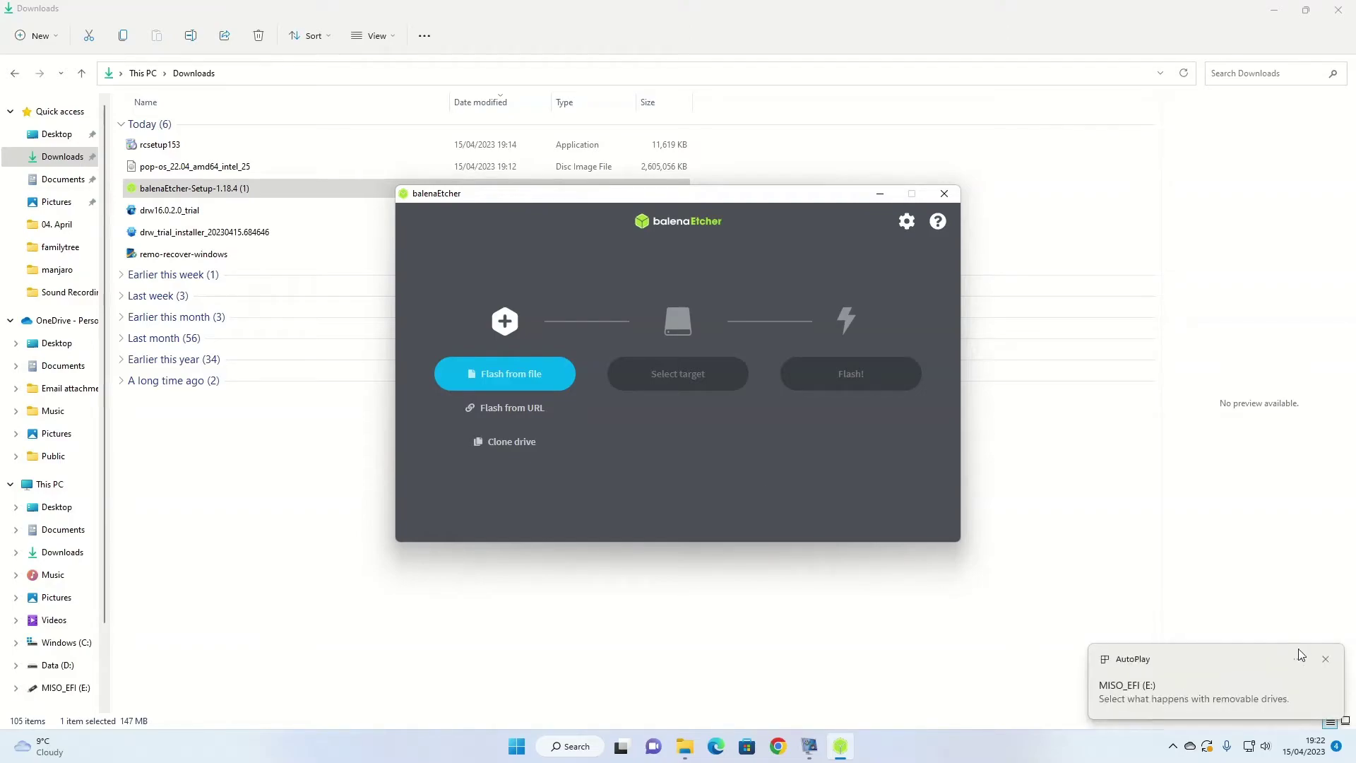
Flash the pop-os 22.04 ISO onto the SanDisk USB drive in balenaEtcher.
{"action": "left_click", "coordinate": [1332, 660]}
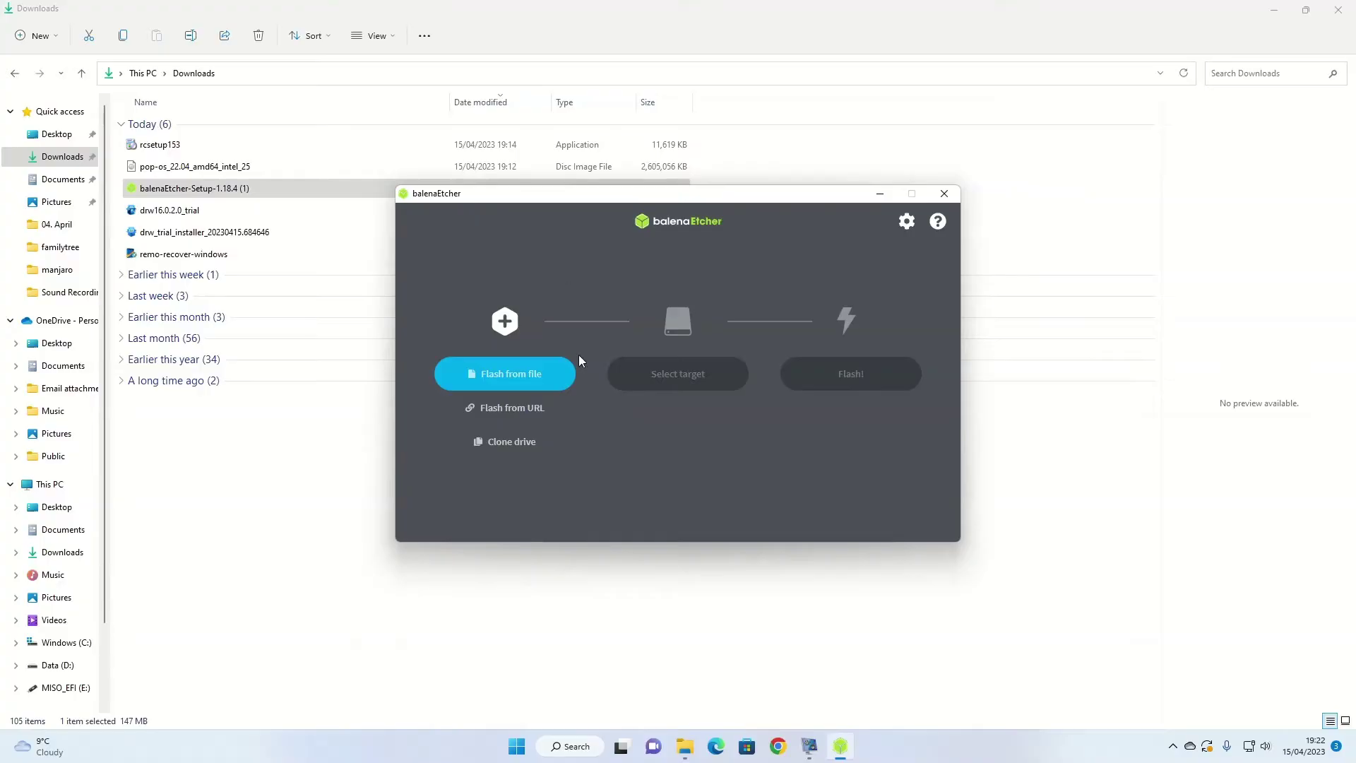
{"action": "left_click", "coordinate": [516, 376]}
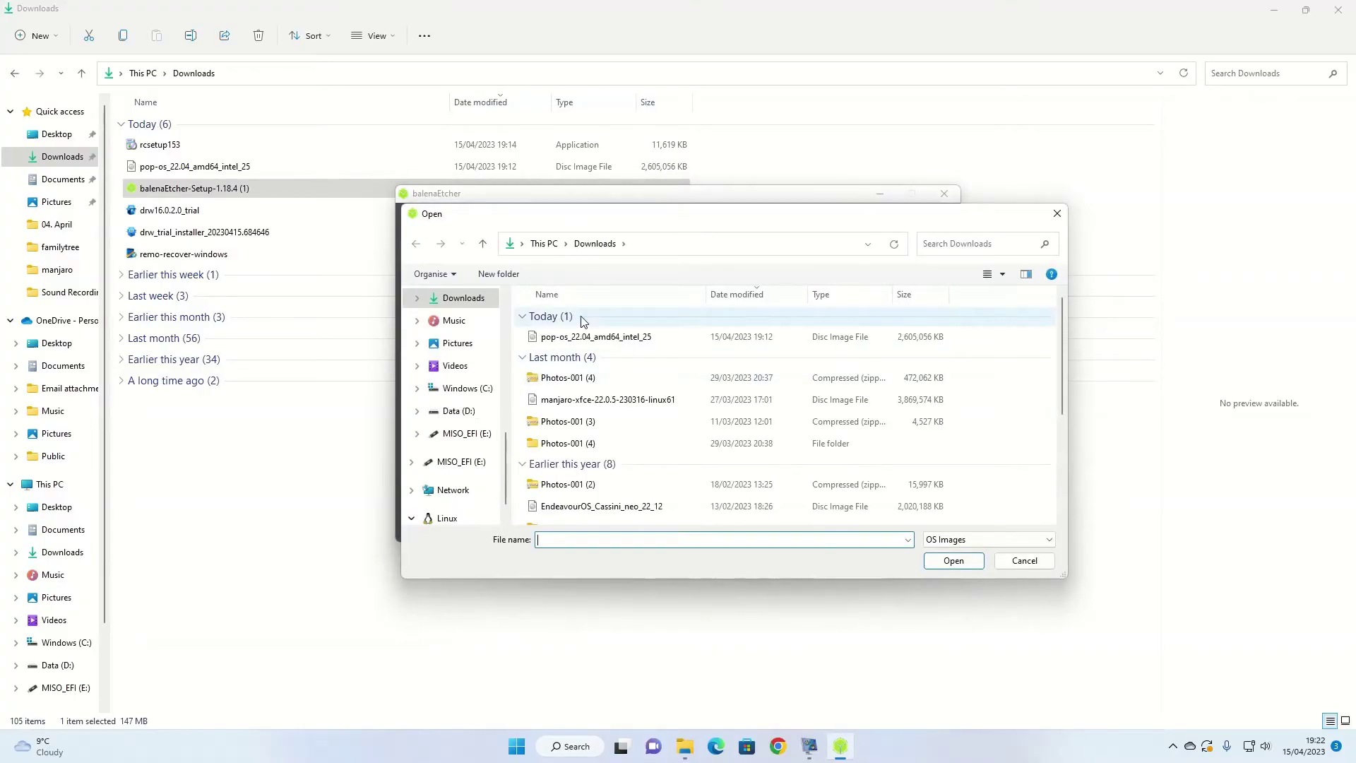
{"action": "double_click", "coordinate": [572, 339]}
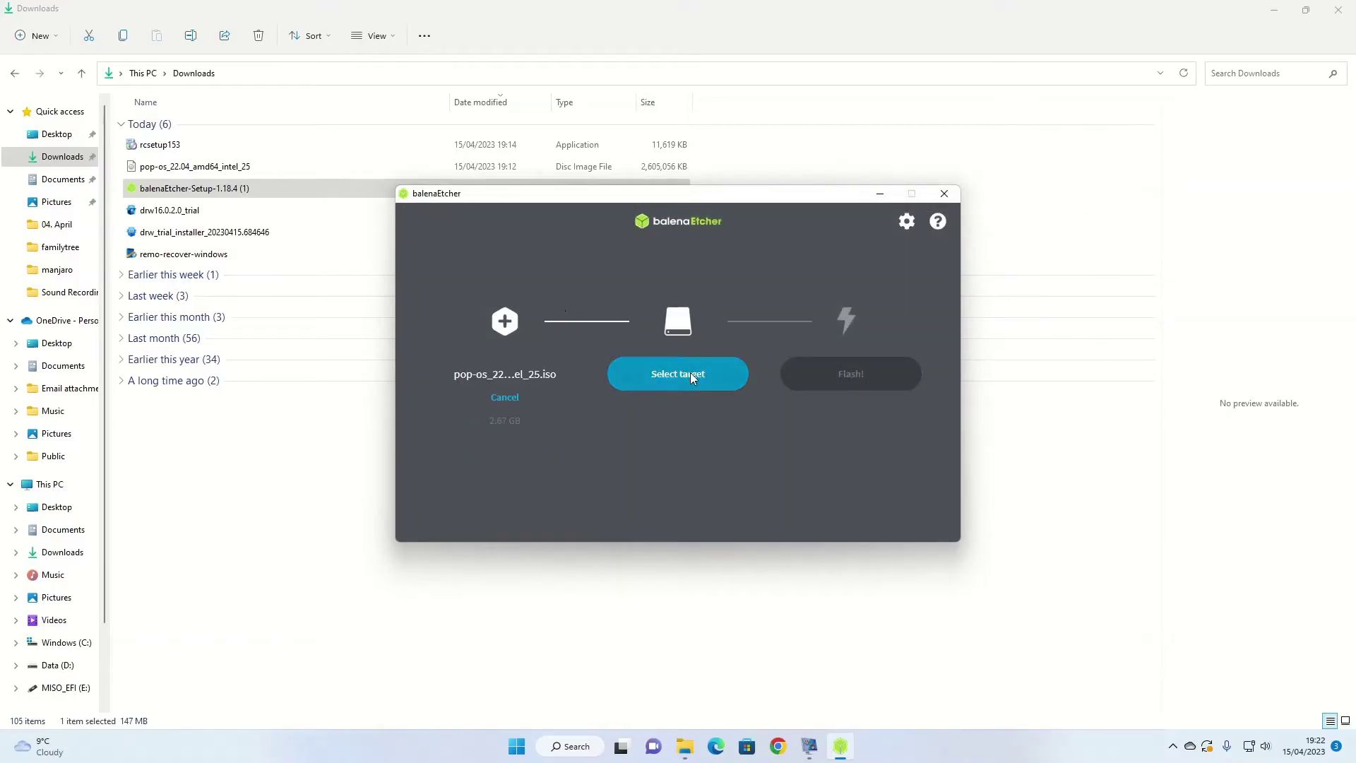
{"action": "left_click", "coordinate": [689, 371]}
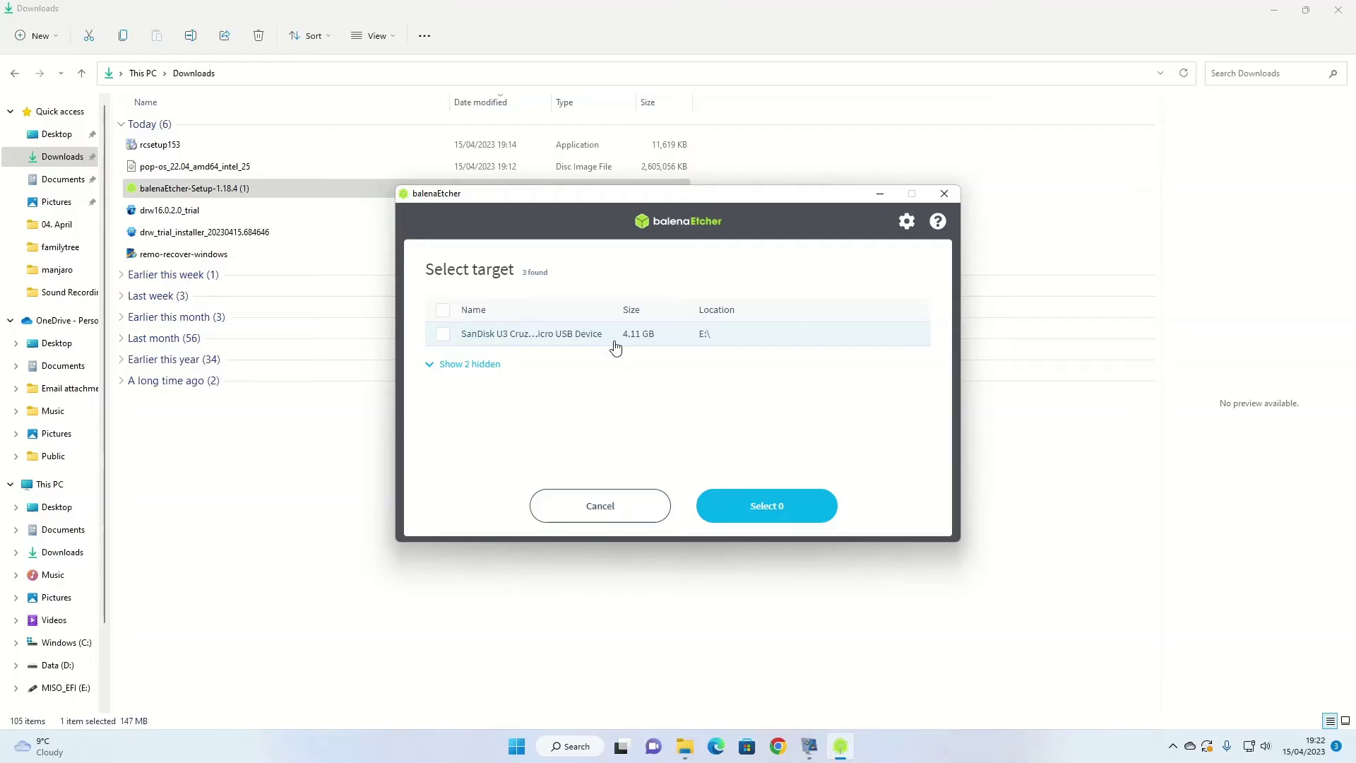
{"action": "left_click", "coordinate": [442, 335]}
{"action": "left_click", "coordinate": [764, 513]}
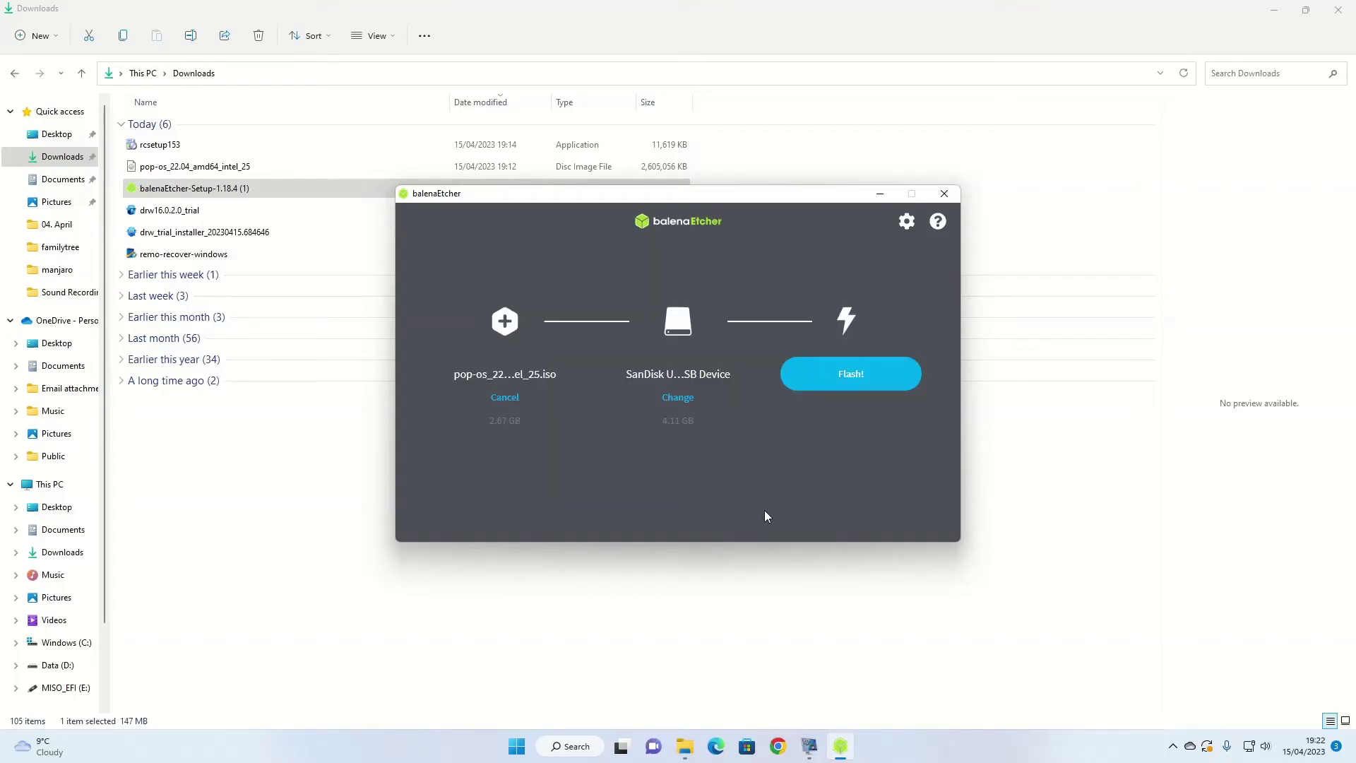
{"action": "left_click", "coordinate": [868, 384]}
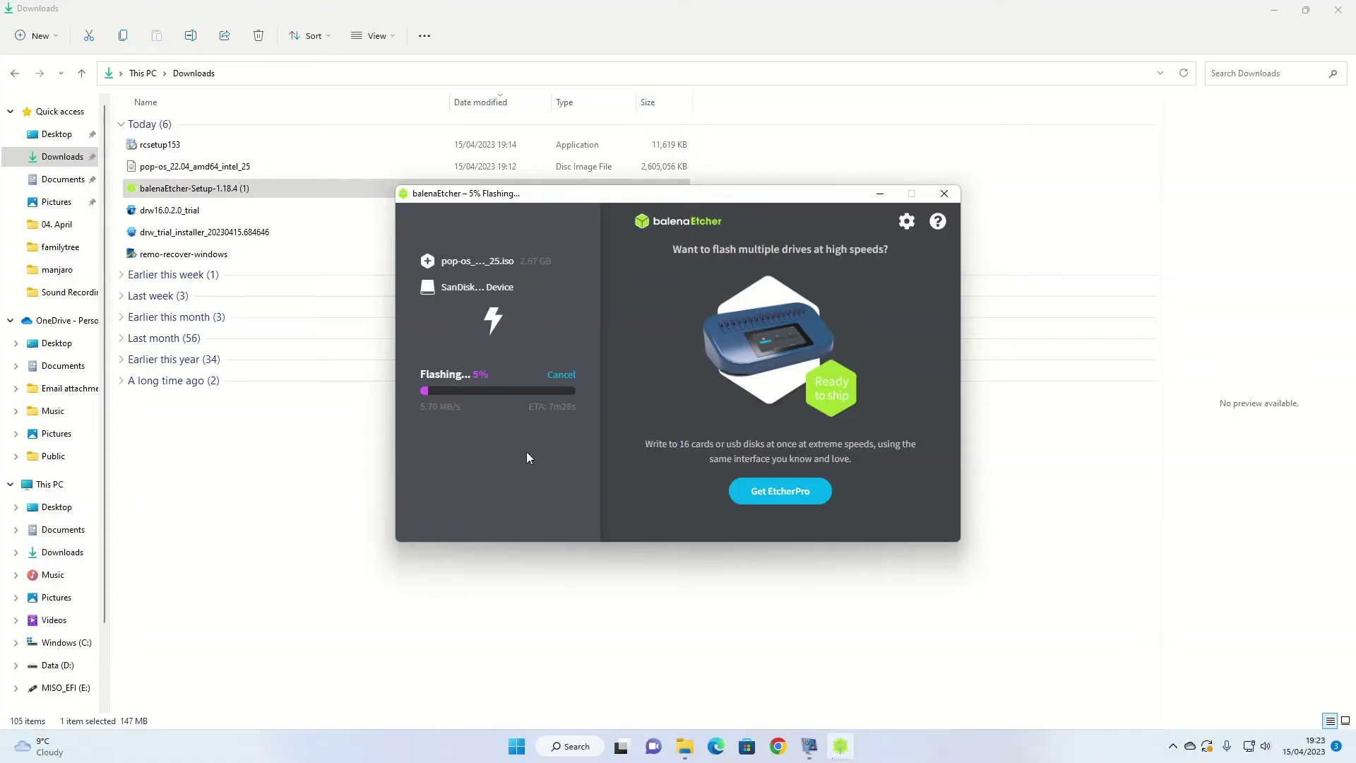
After the flash completes, close balenaEtcher and the Downloads folder window.
{"action": "left_click", "coordinate": [808, 745]}
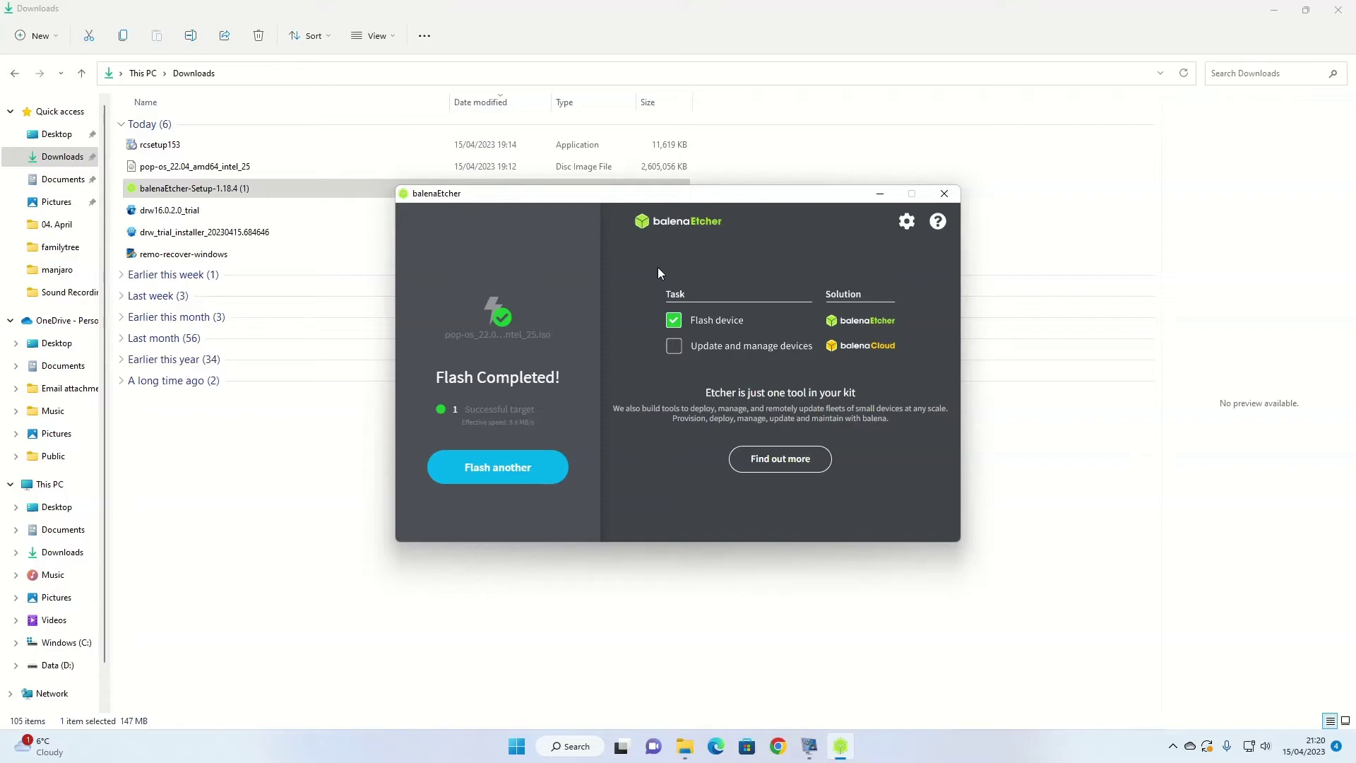
{"action": "left_click", "coordinate": [945, 194]}
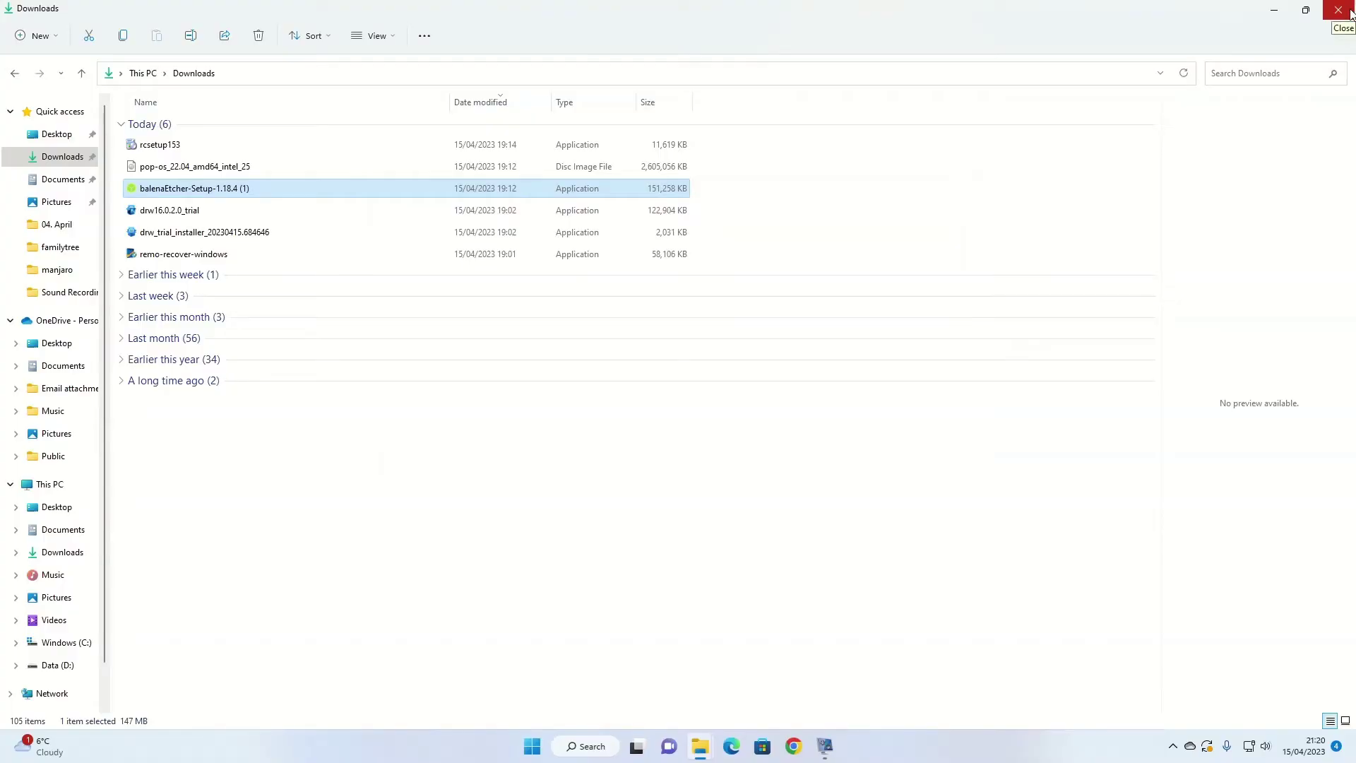
{"action": "left_click", "coordinate": [1350, 11]}
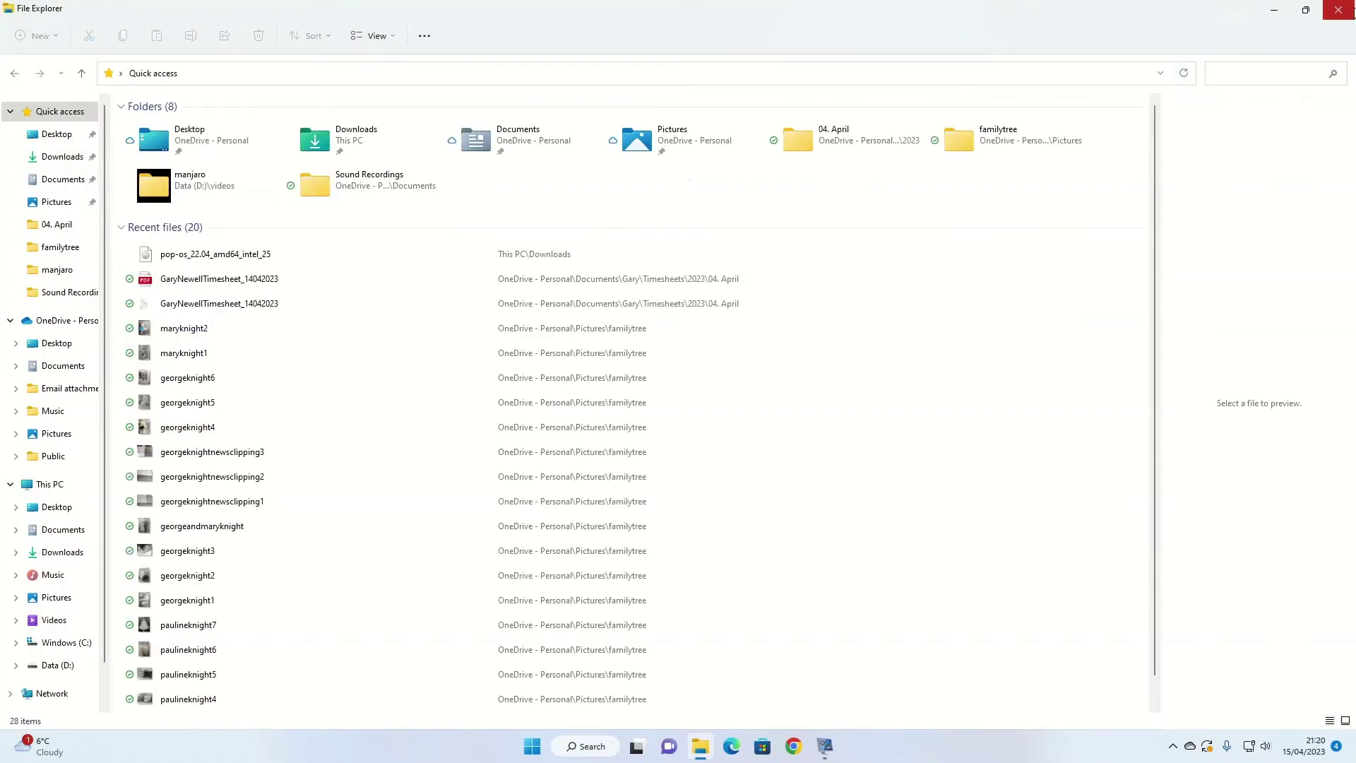
Close the remaining Quick access File Explorer window before rebooting.
{"action": "left_click", "coordinate": [1350, 10]}
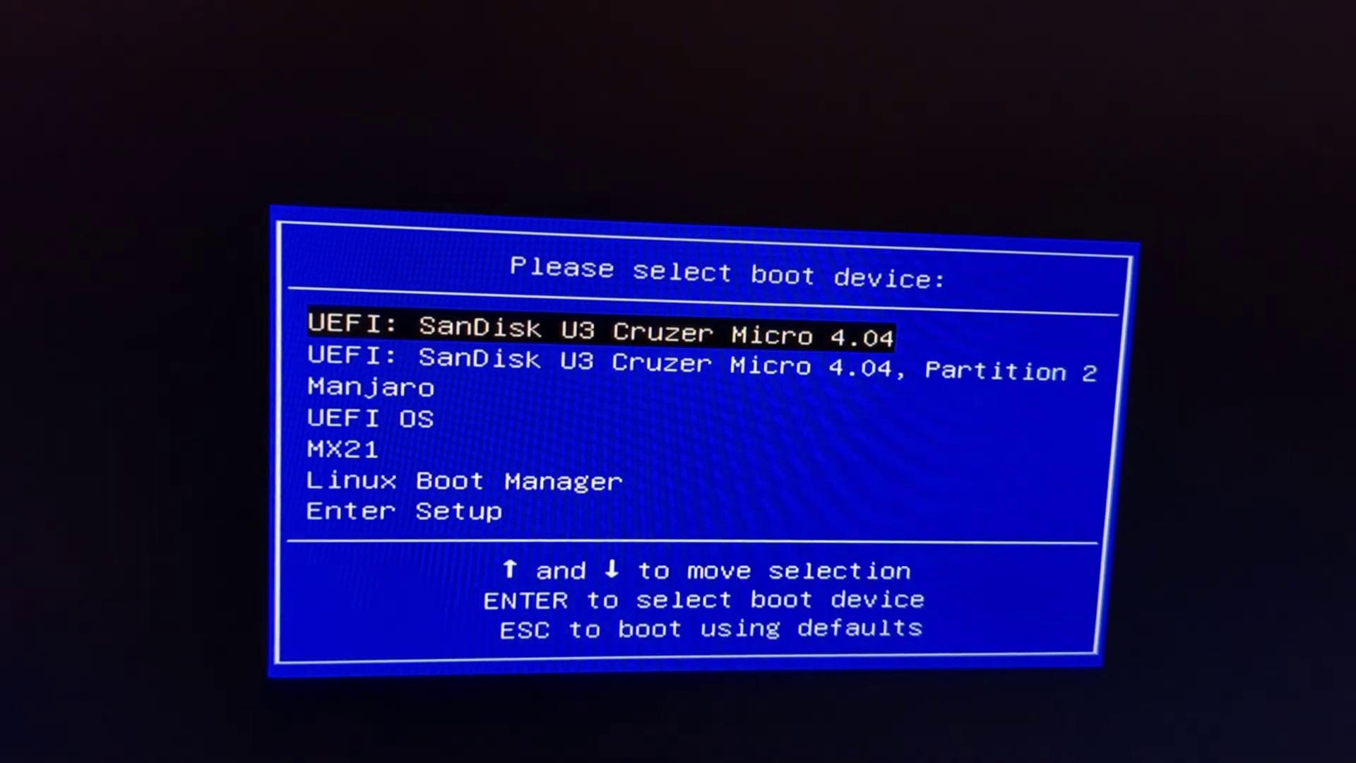
Select the first UEFI: SanDisk U3 Cruzer Micro entry in the boot menu.
{"action": "key", "text": "Down"}
{"action": "key", "text": "Up"}
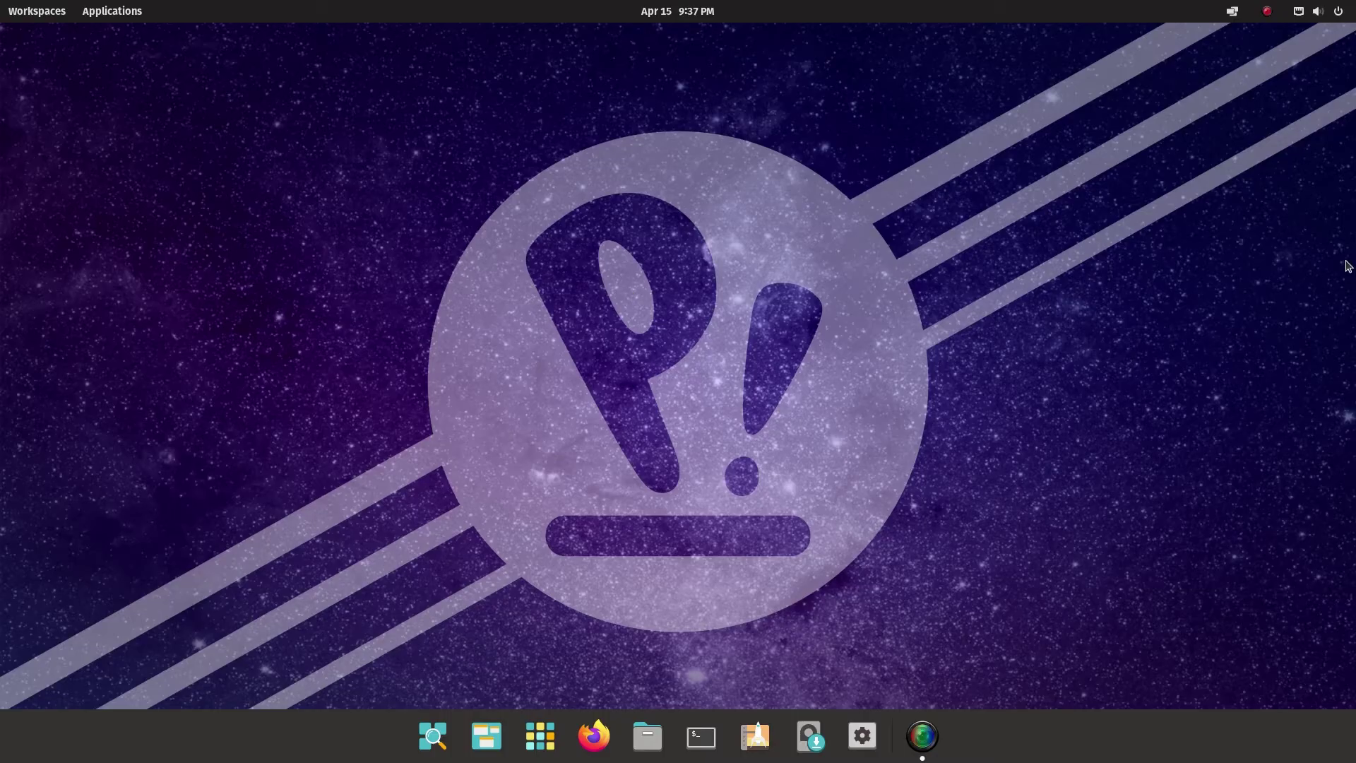
Open the Wi-Fi network list from the system menu, then cancel it.
{"action": "left_click", "coordinate": [1298, 12]}
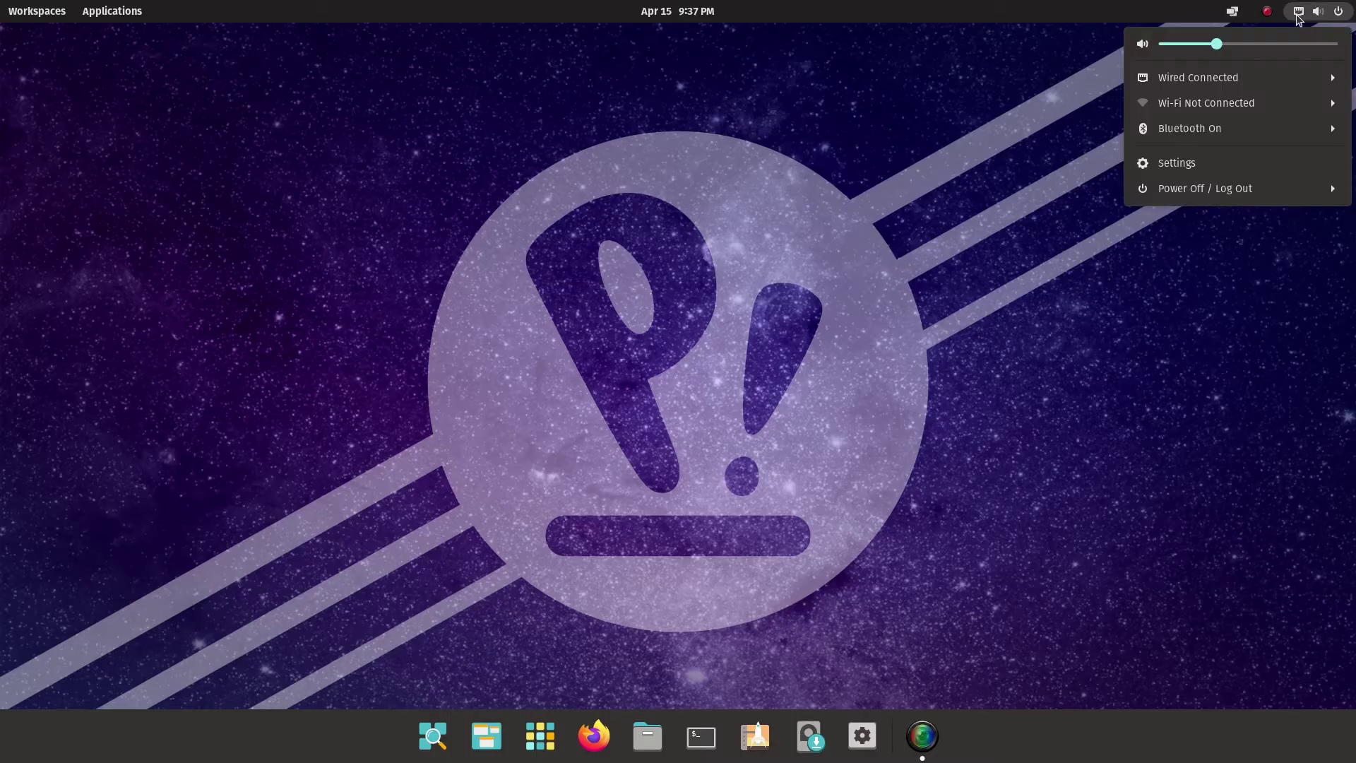
{"action": "left_click", "coordinate": [1240, 106]}
{"action": "left_click", "coordinate": [1225, 138]}
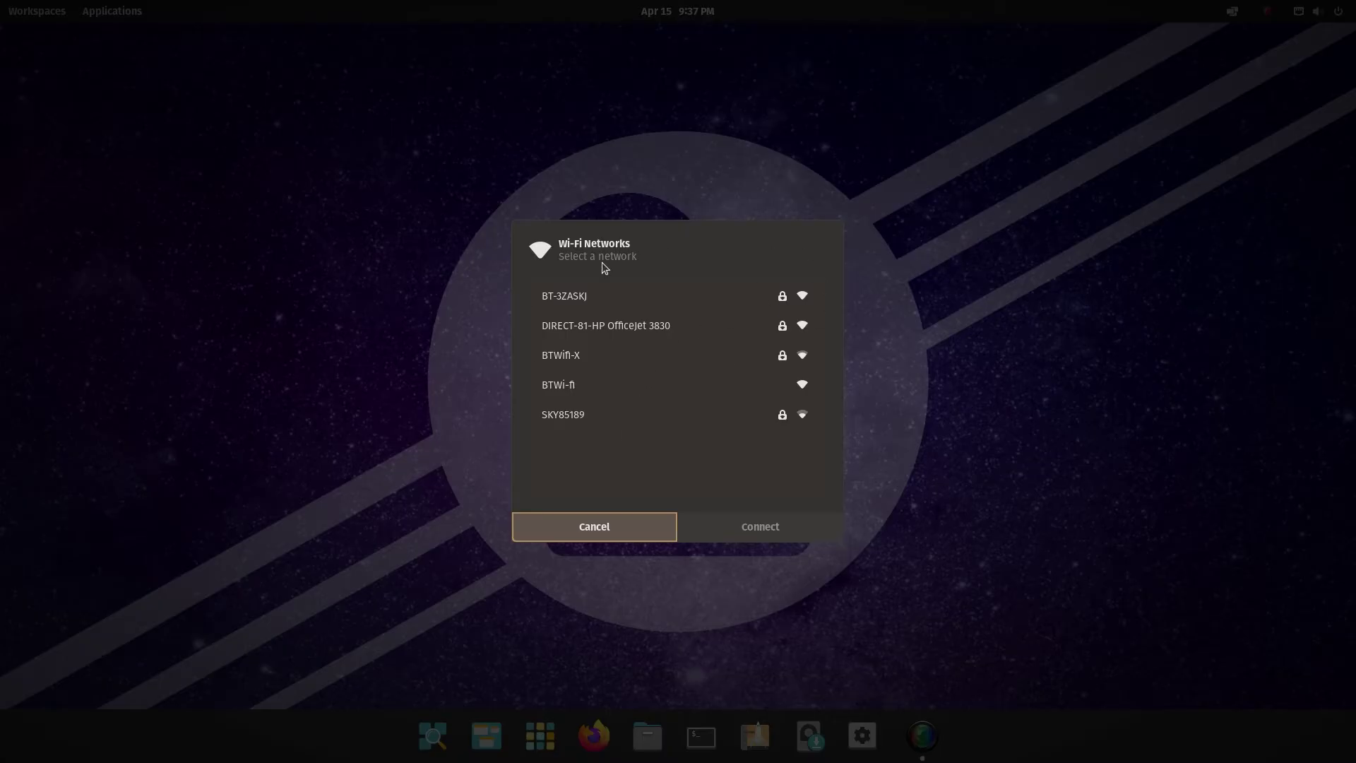
{"action": "left_click", "coordinate": [615, 527]}
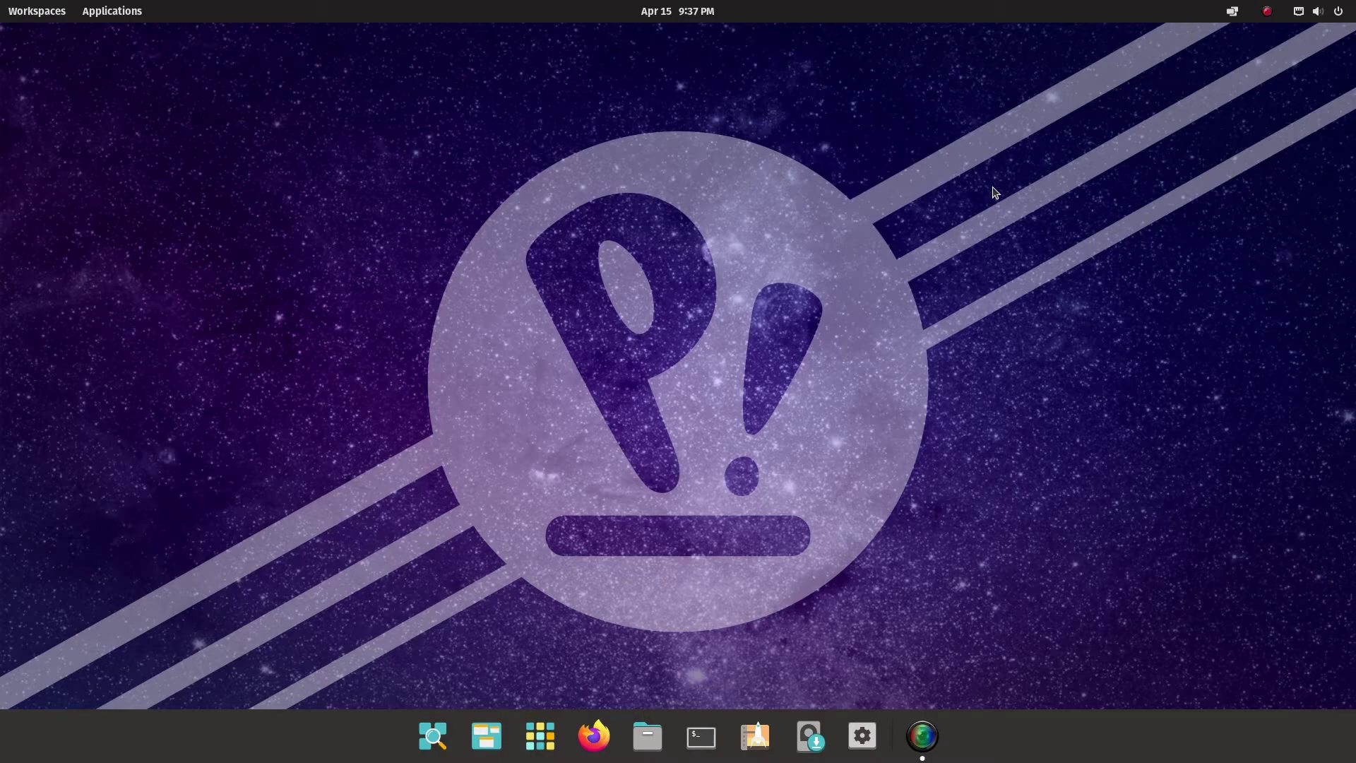
Open and close the system status and window tiling menus.
{"action": "left_click", "coordinate": [1308, 18]}
{"action": "left_click", "coordinate": [1307, 18]}
{"action": "left_click", "coordinate": [1233, 12]}
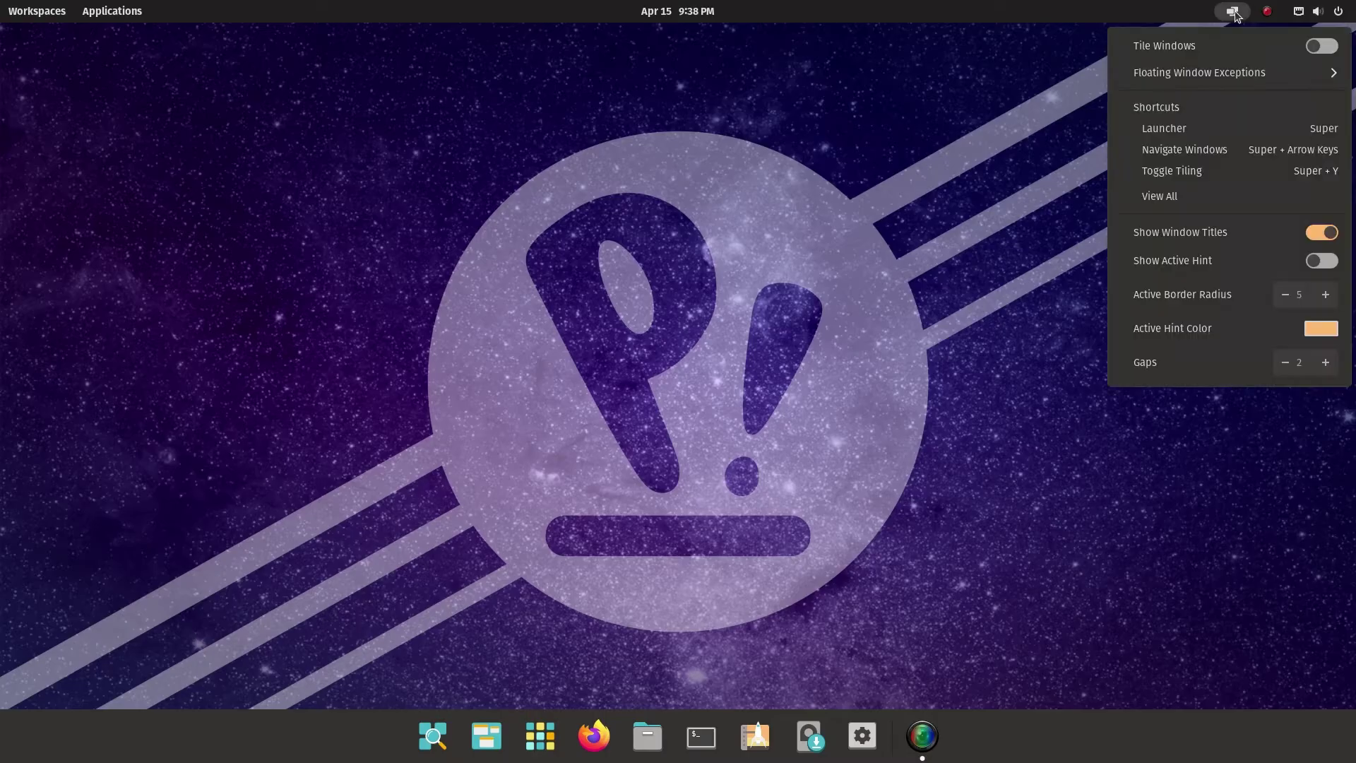
{"action": "left_click", "coordinate": [1234, 14]}
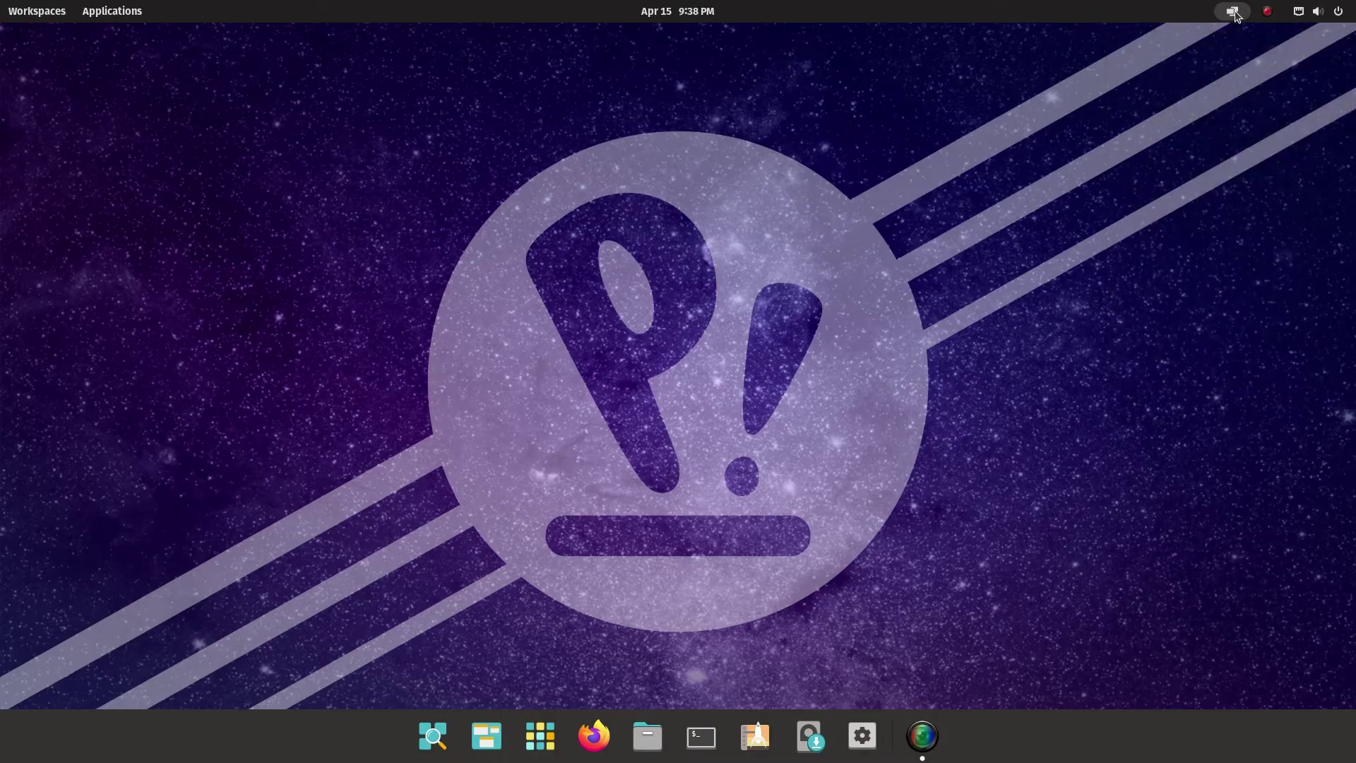
{"action": "left_click", "coordinate": [1234, 14]}
{"action": "left_click", "coordinate": [1237, 15]}
View the available Wi-Fi networks again and close the list without connecting.
{"action": "left_click", "coordinate": [1318, 11]}
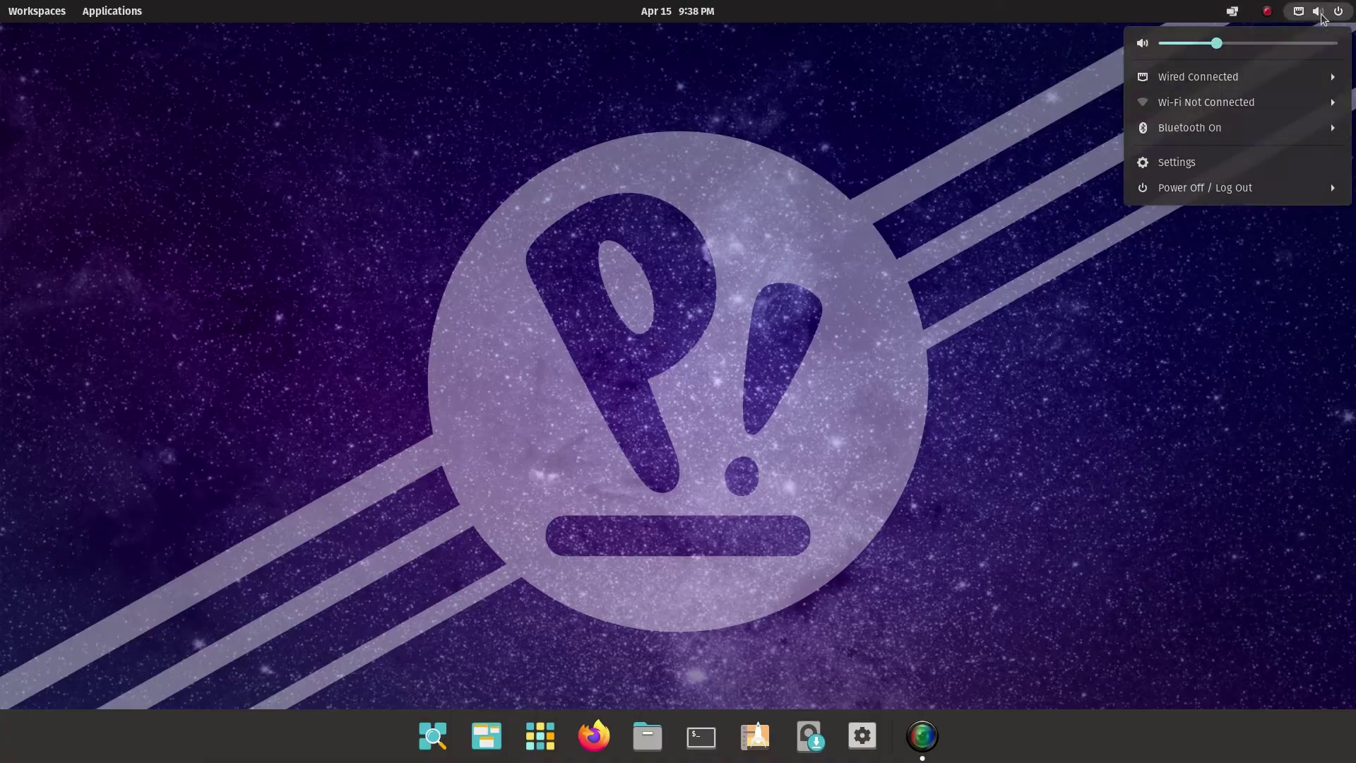
{"action": "left_click", "coordinate": [1239, 103]}
{"action": "left_click", "coordinate": [1223, 134]}
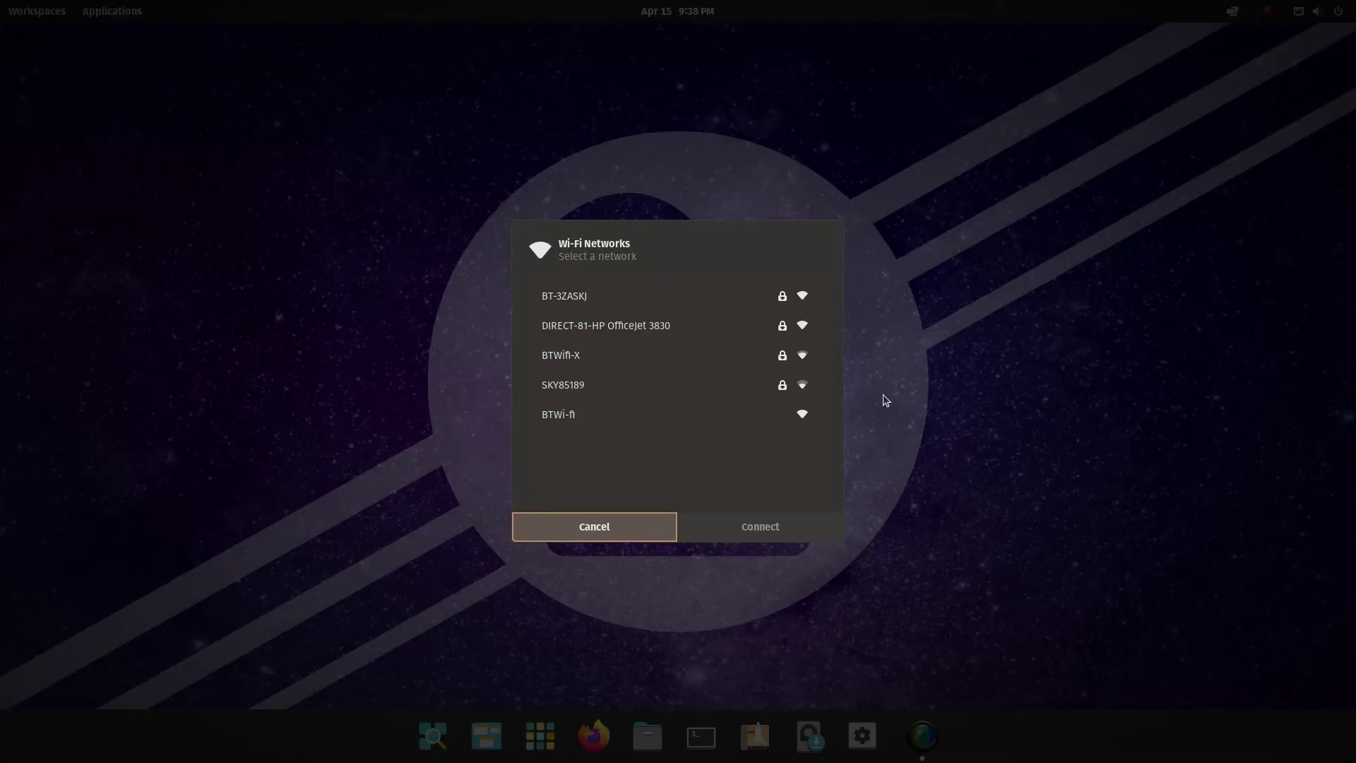
{"action": "left_click", "coordinate": [667, 529]}
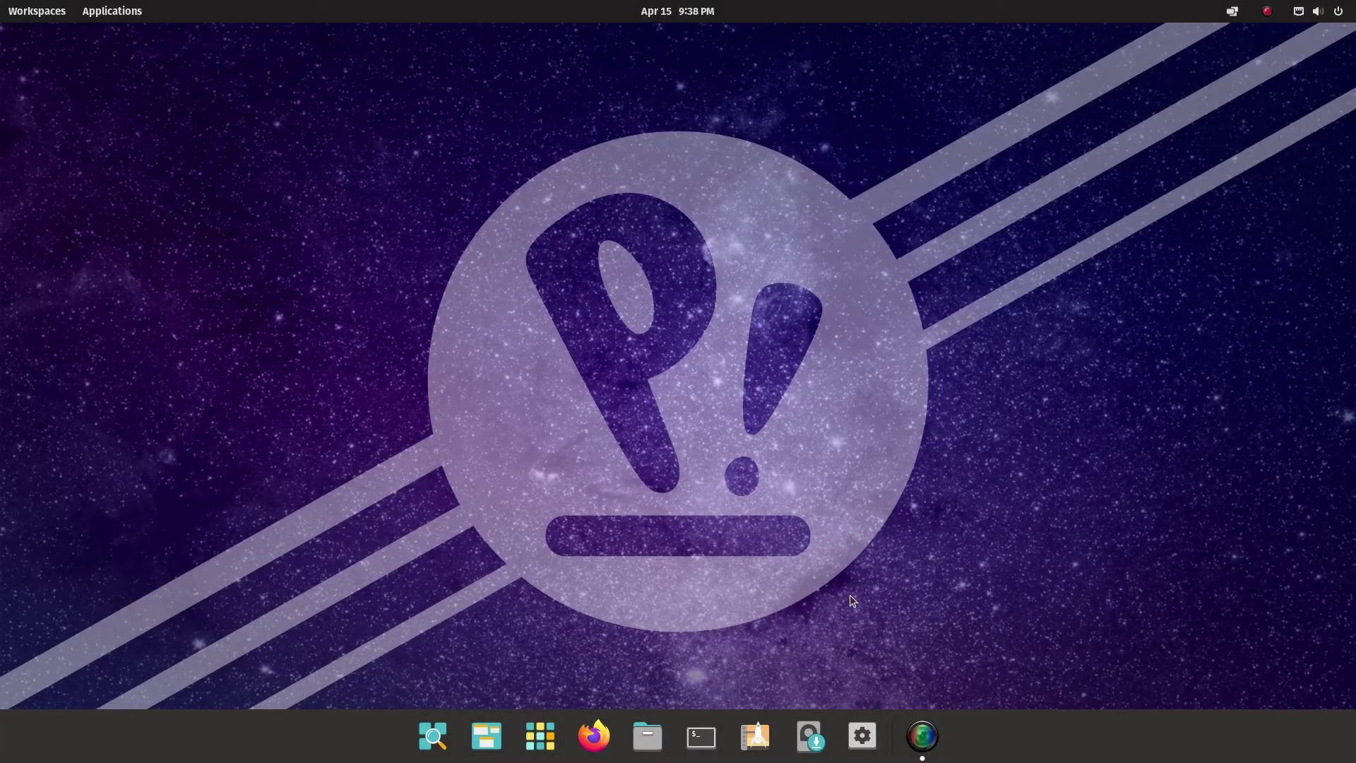
Launch the Pop!_OS installer and choose English (United Kingdom) as the language.
{"action": "left_click", "coordinate": [805, 746]}
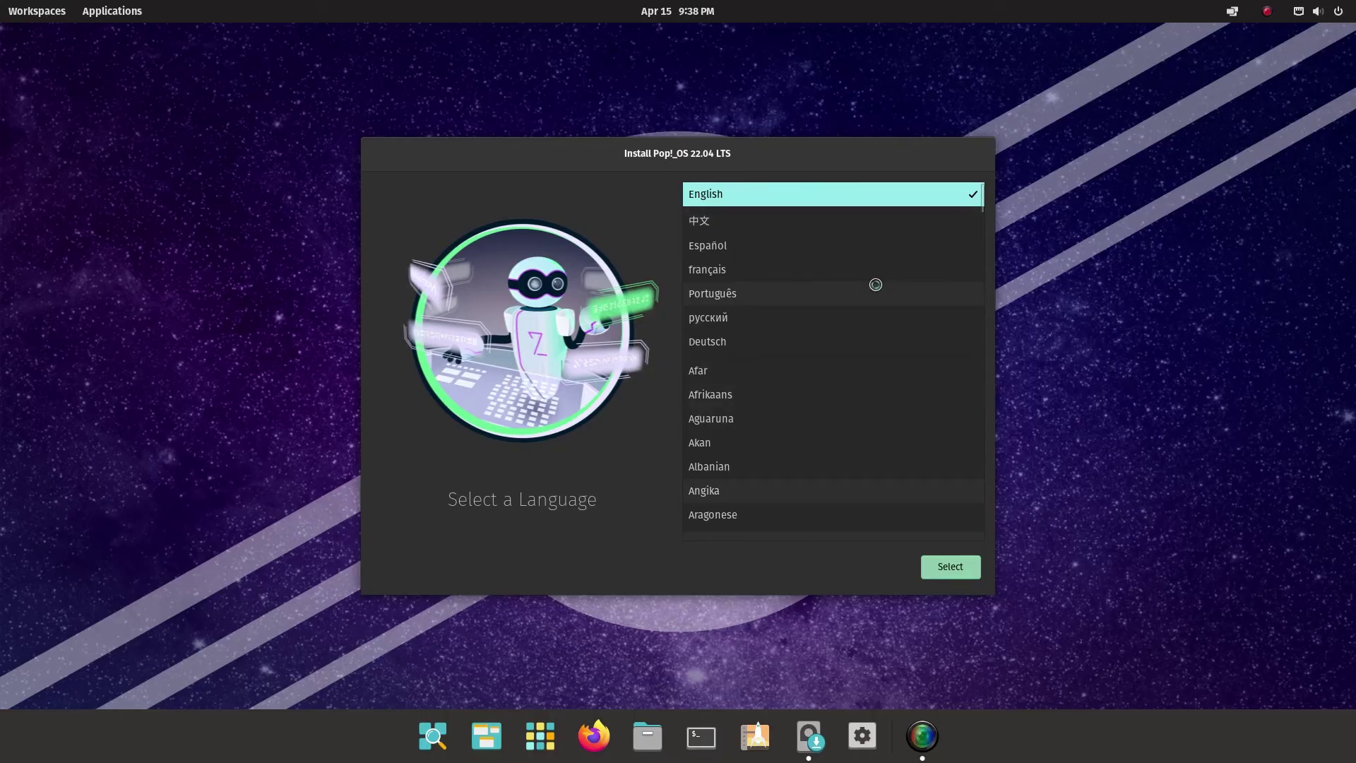
{"action": "scroll", "coordinate": [869, 323], "scroll_direction": "down", "scroll_amount": 10}
{"action": "scroll", "coordinate": [872, 332], "scroll_direction": "up", "scroll_amount": 6}
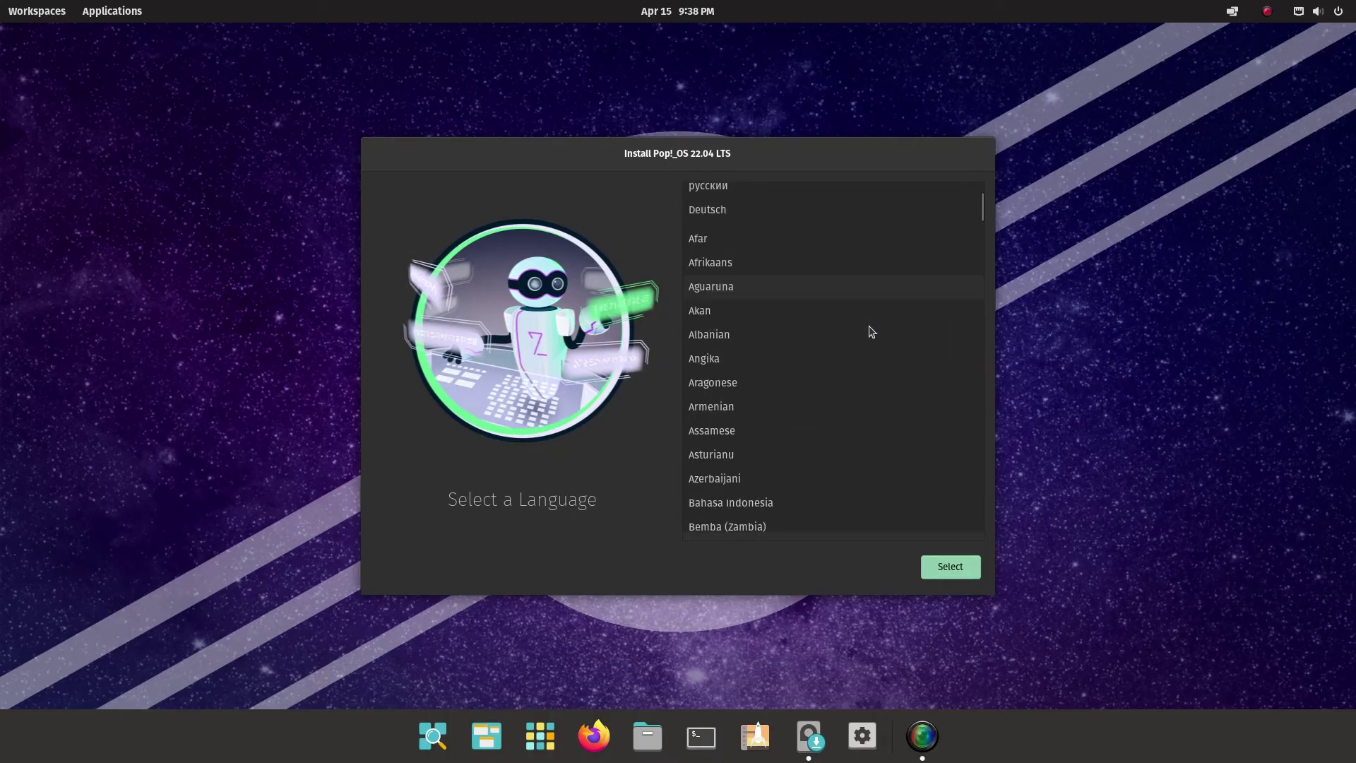
{"action": "scroll", "coordinate": [872, 332], "scroll_direction": "up", "scroll_amount": 3}
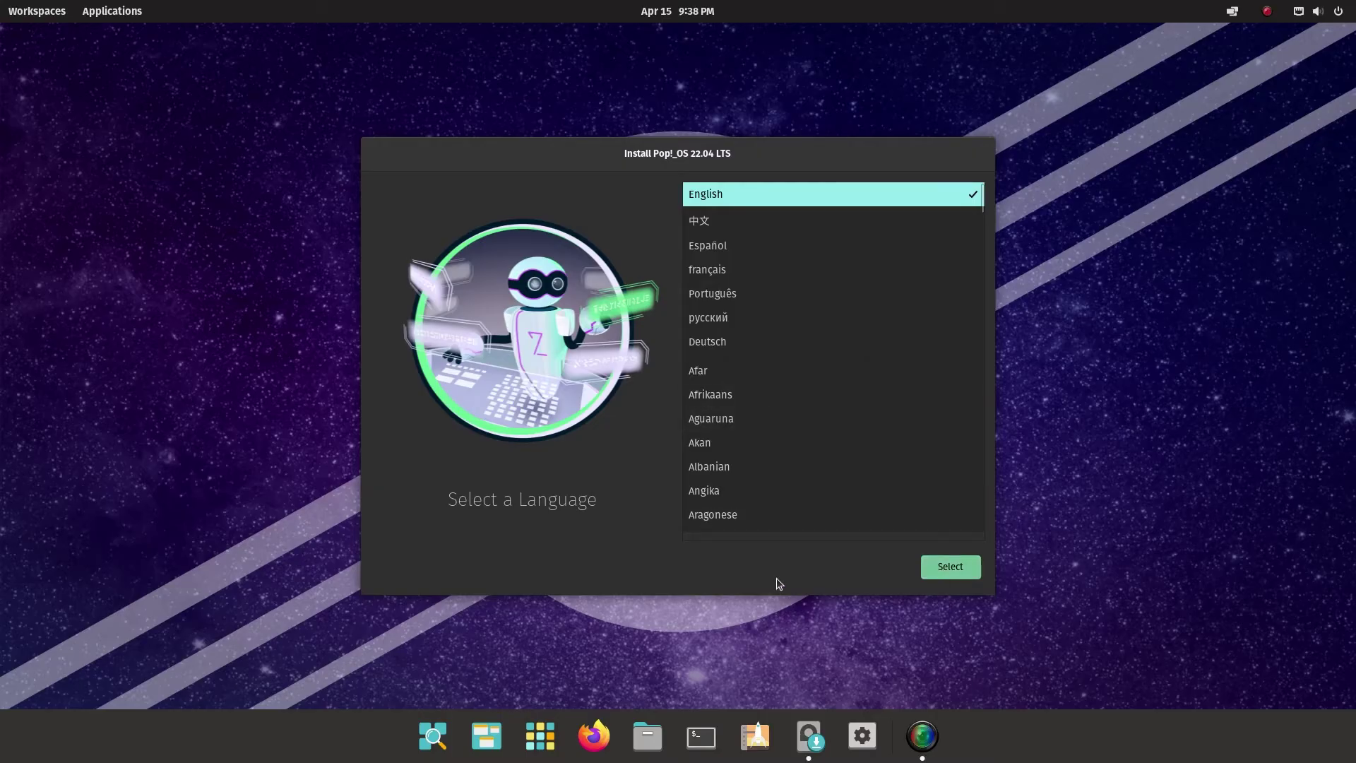
{"action": "key", "text": "Return"}
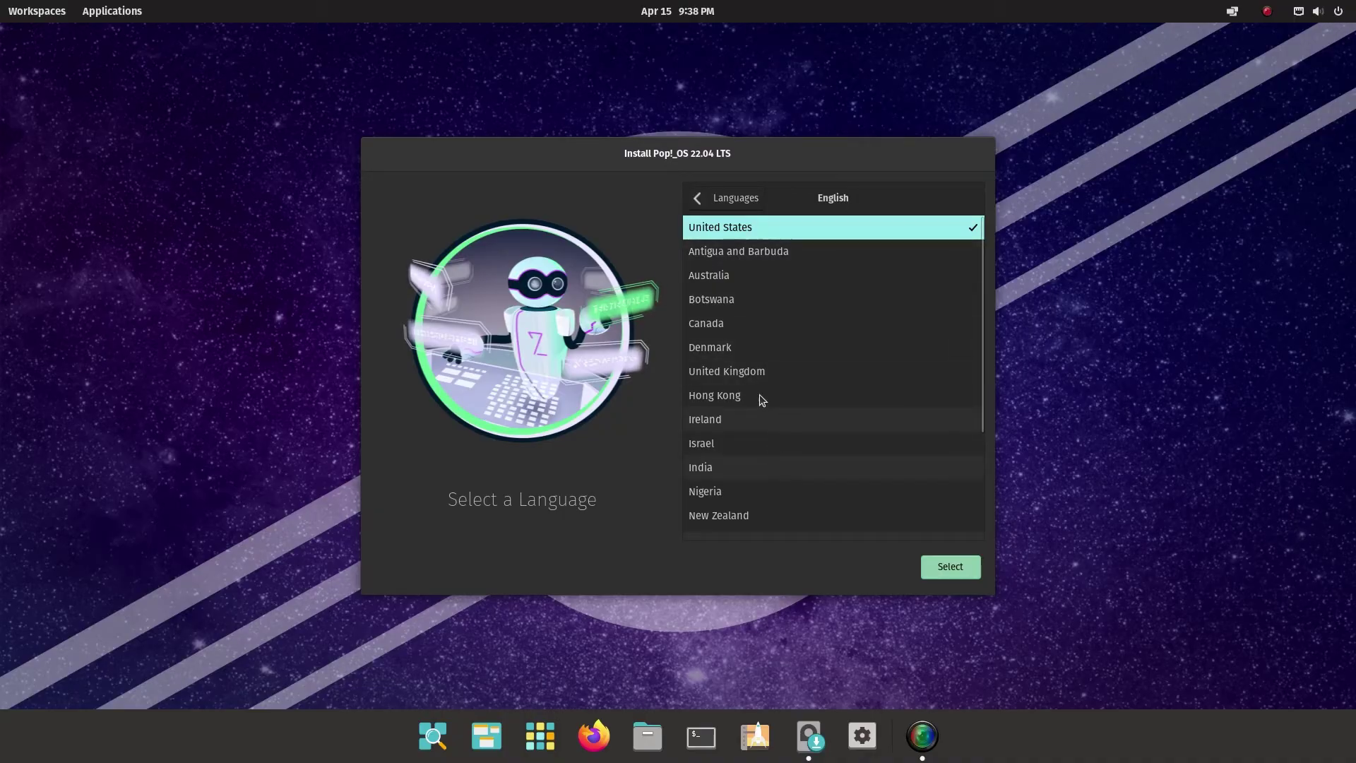
{"action": "left_click", "coordinate": [749, 370]}
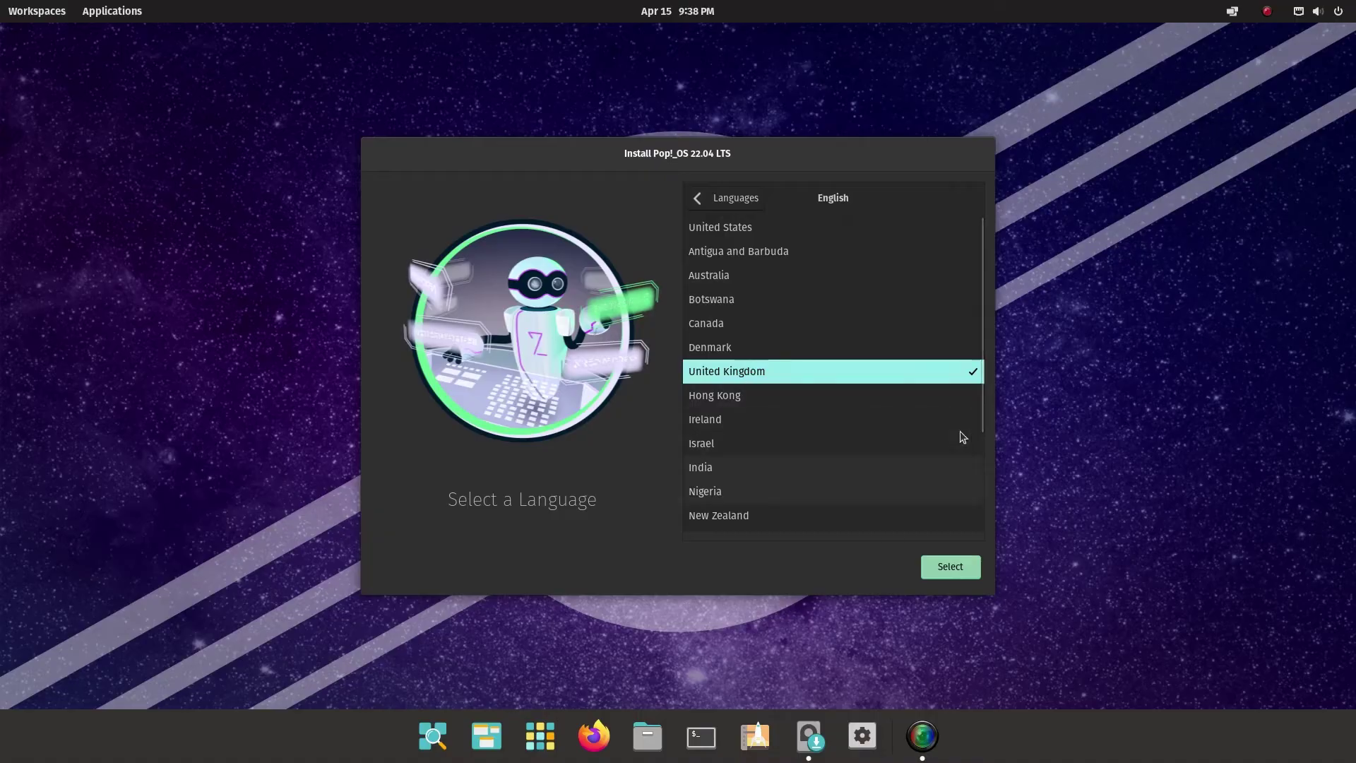
{"action": "left_click", "coordinate": [953, 567]}
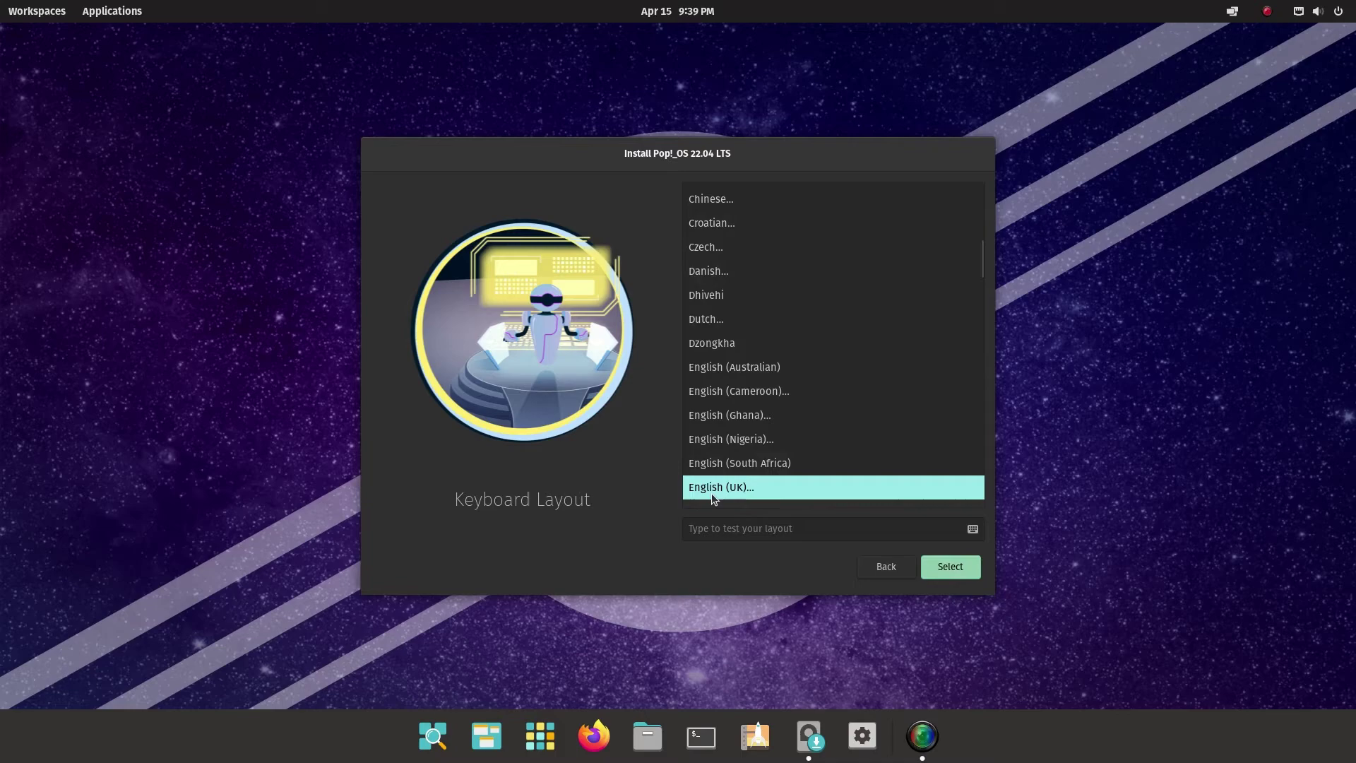
Choose the English (UK) keyboard layout with its Default variant.
{"action": "left_click", "coordinate": [953, 569]}
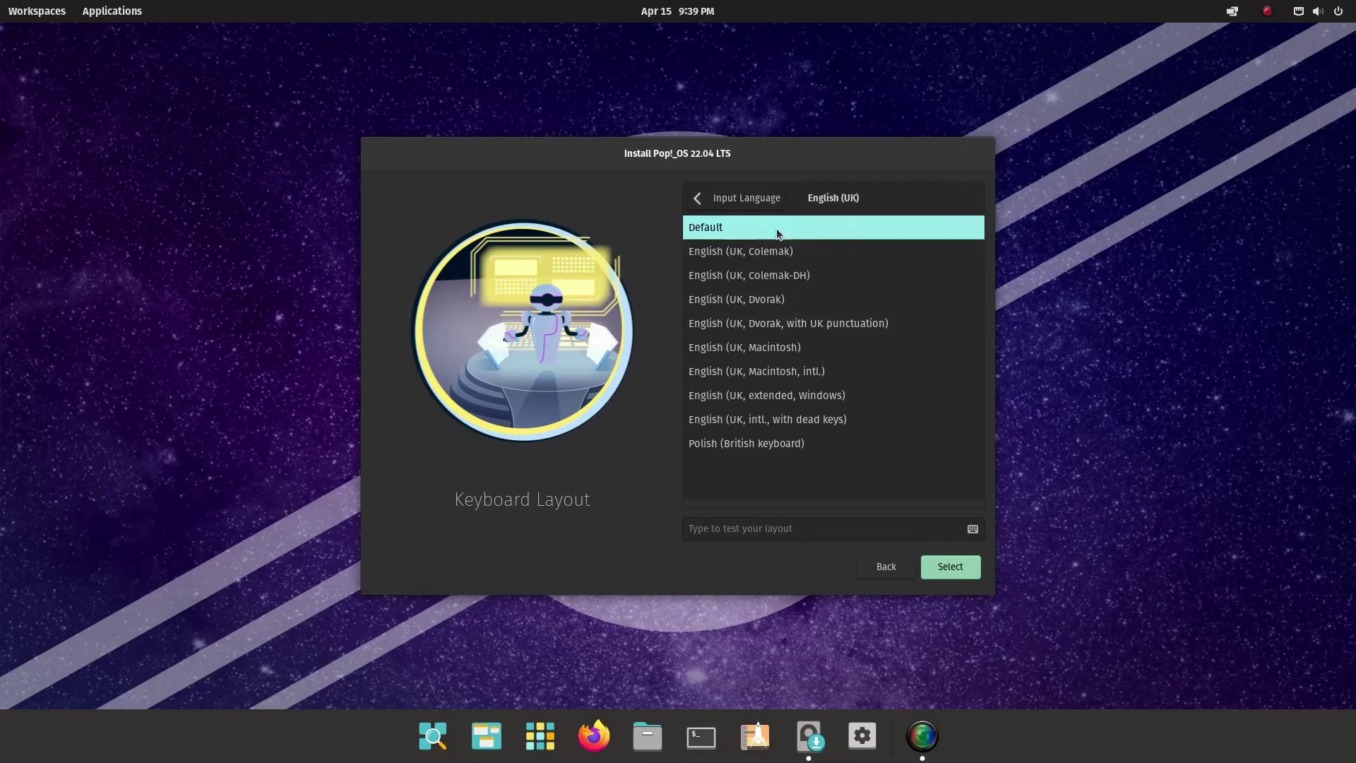
{"action": "left_click", "coordinate": [962, 567]}
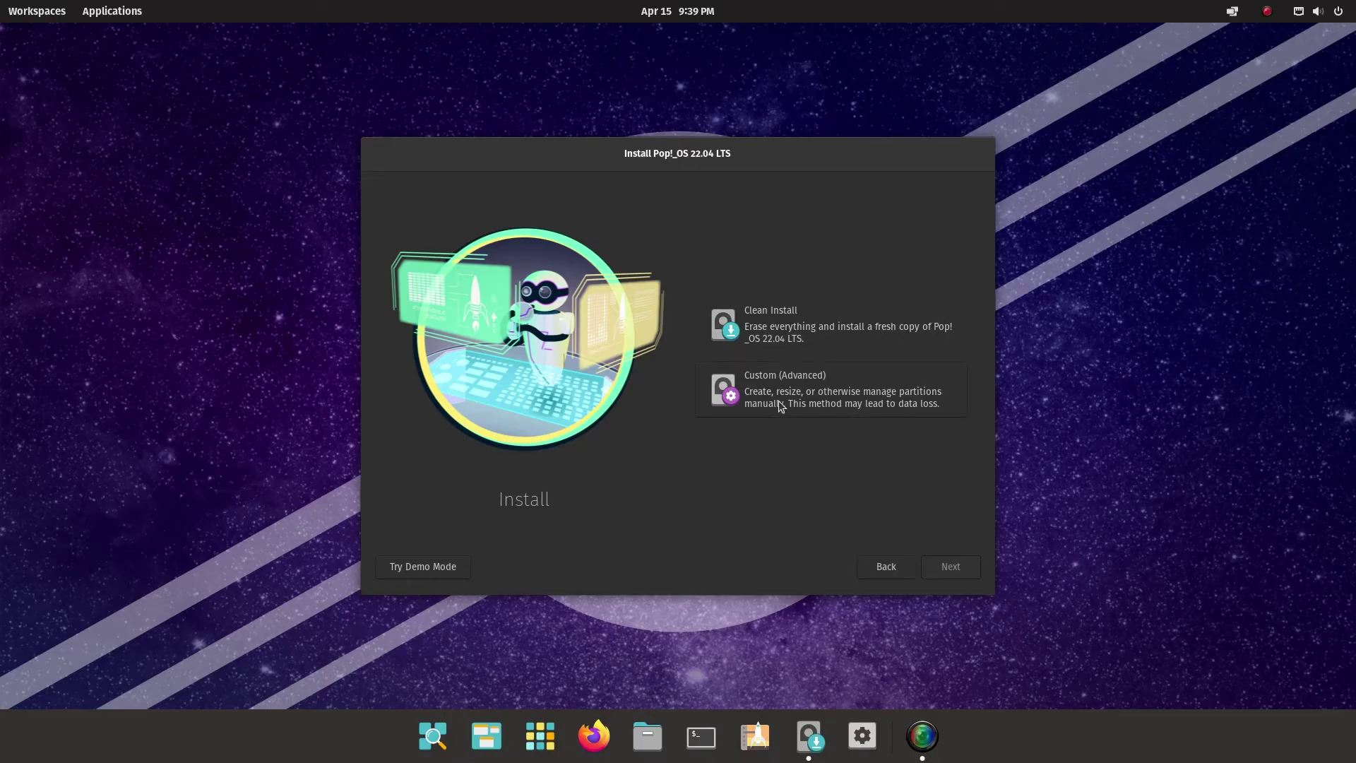
Choose Clean Install to erase the disk and proceed.
{"action": "left_click", "coordinate": [731, 337]}
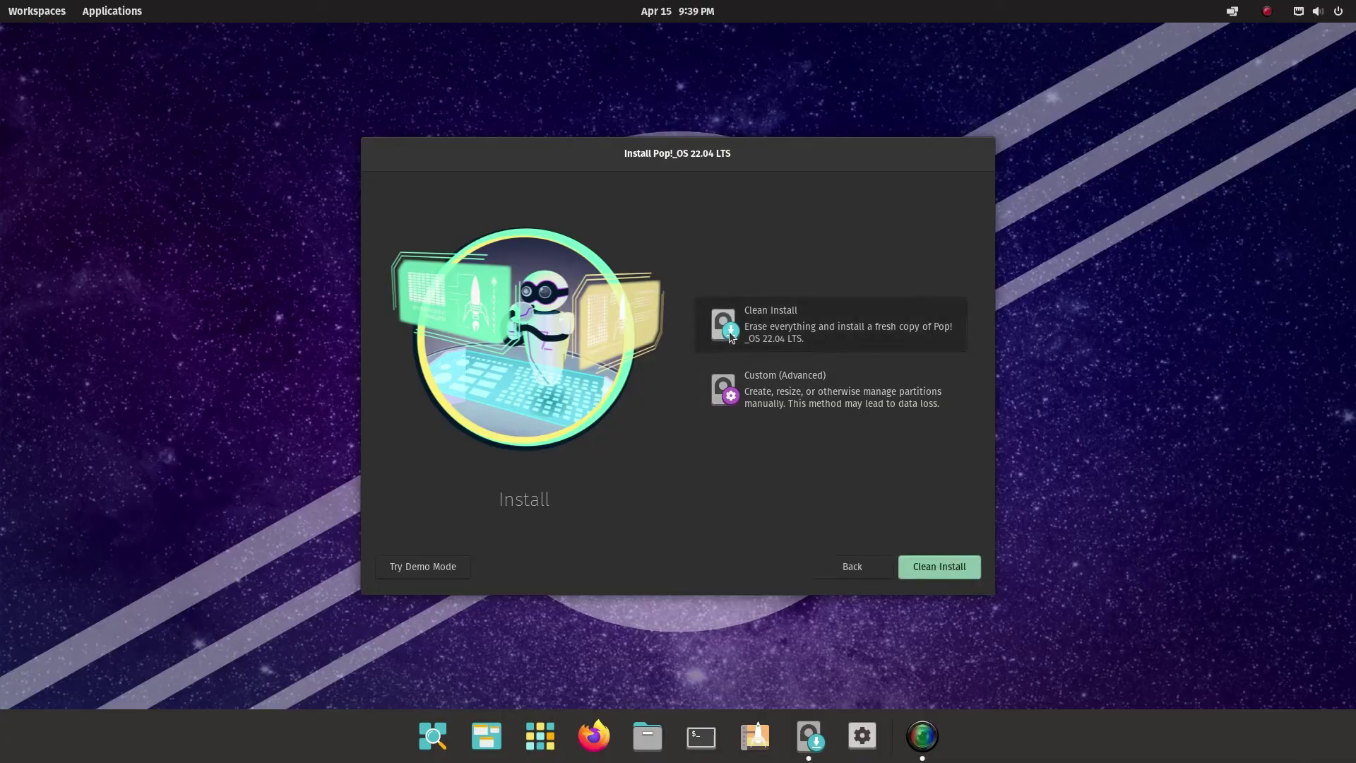
{"action": "left_click", "coordinate": [939, 566]}
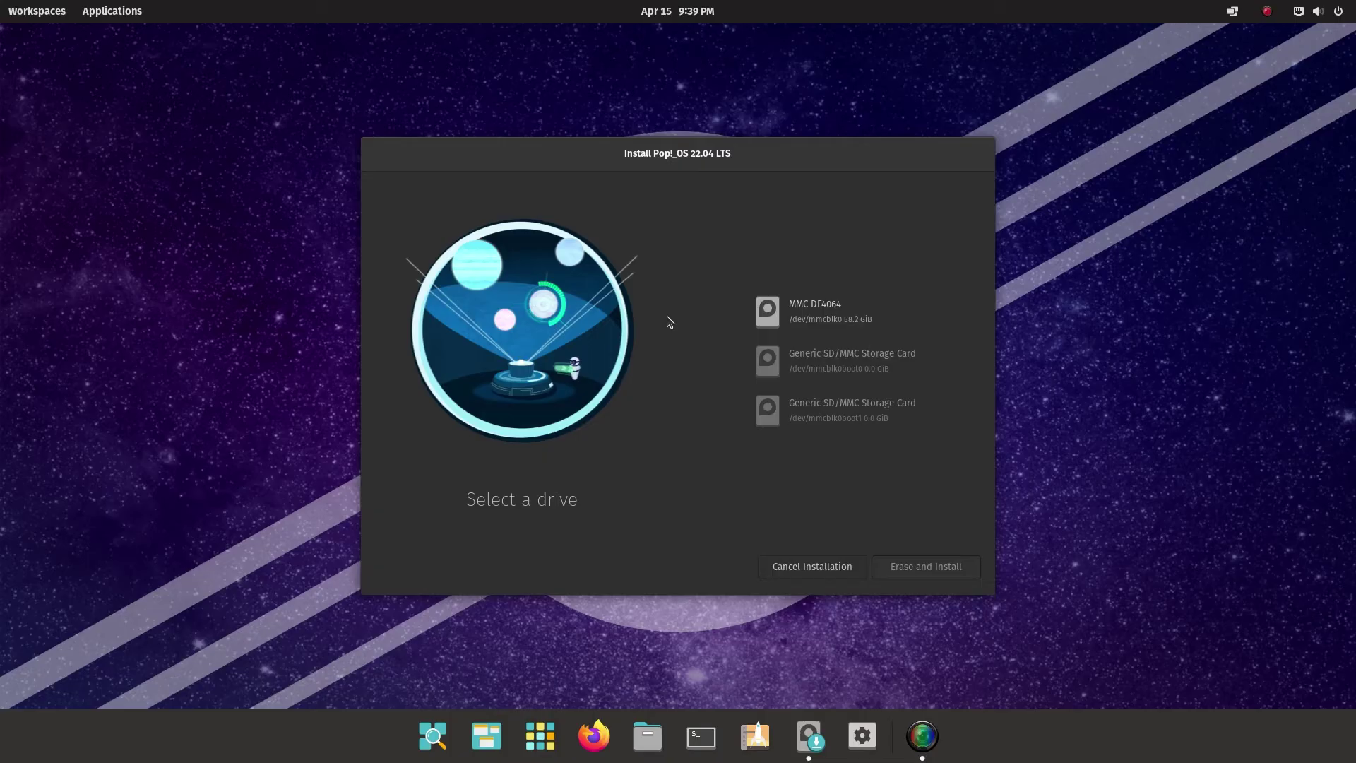
Select the MMC DF4064 drive as the target and confirm Erase and Install.
{"action": "left_click", "coordinate": [775, 312]}
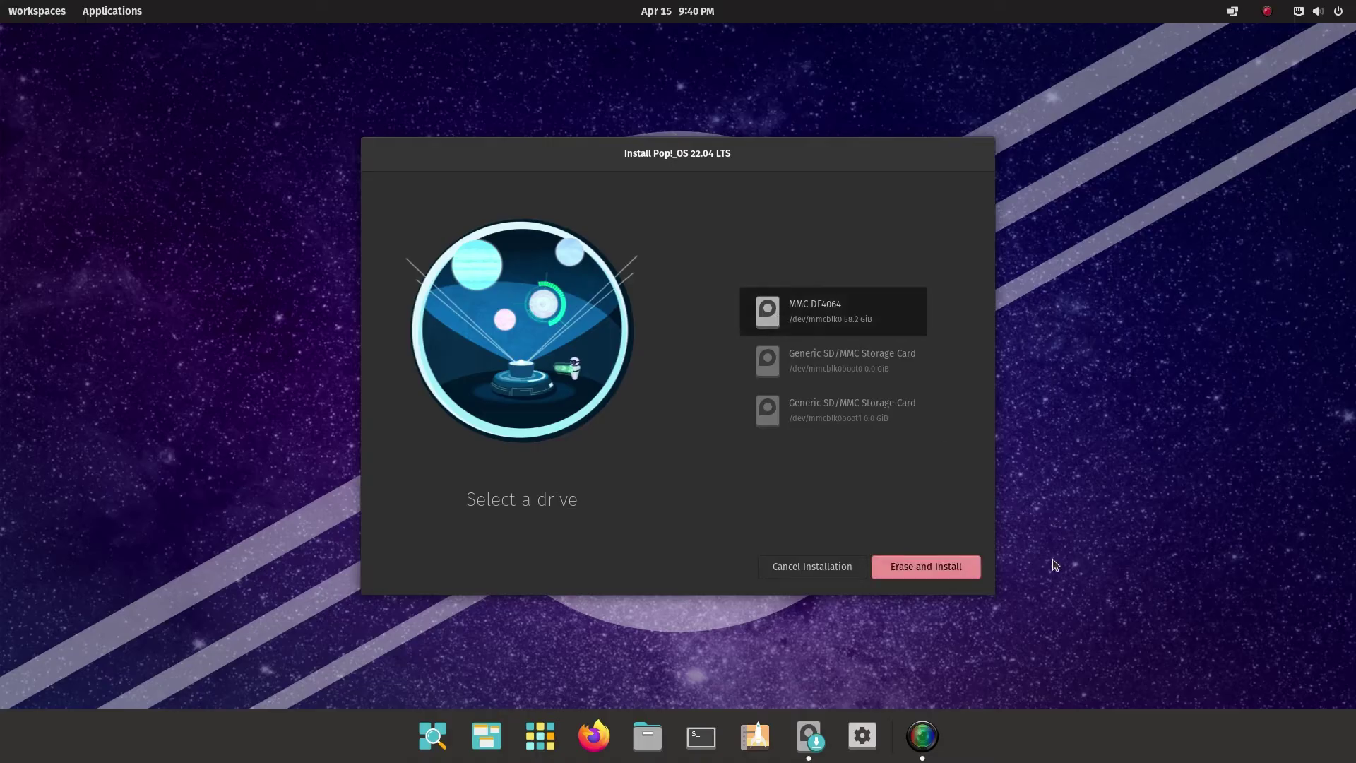
{"action": "left_click", "coordinate": [932, 570]}
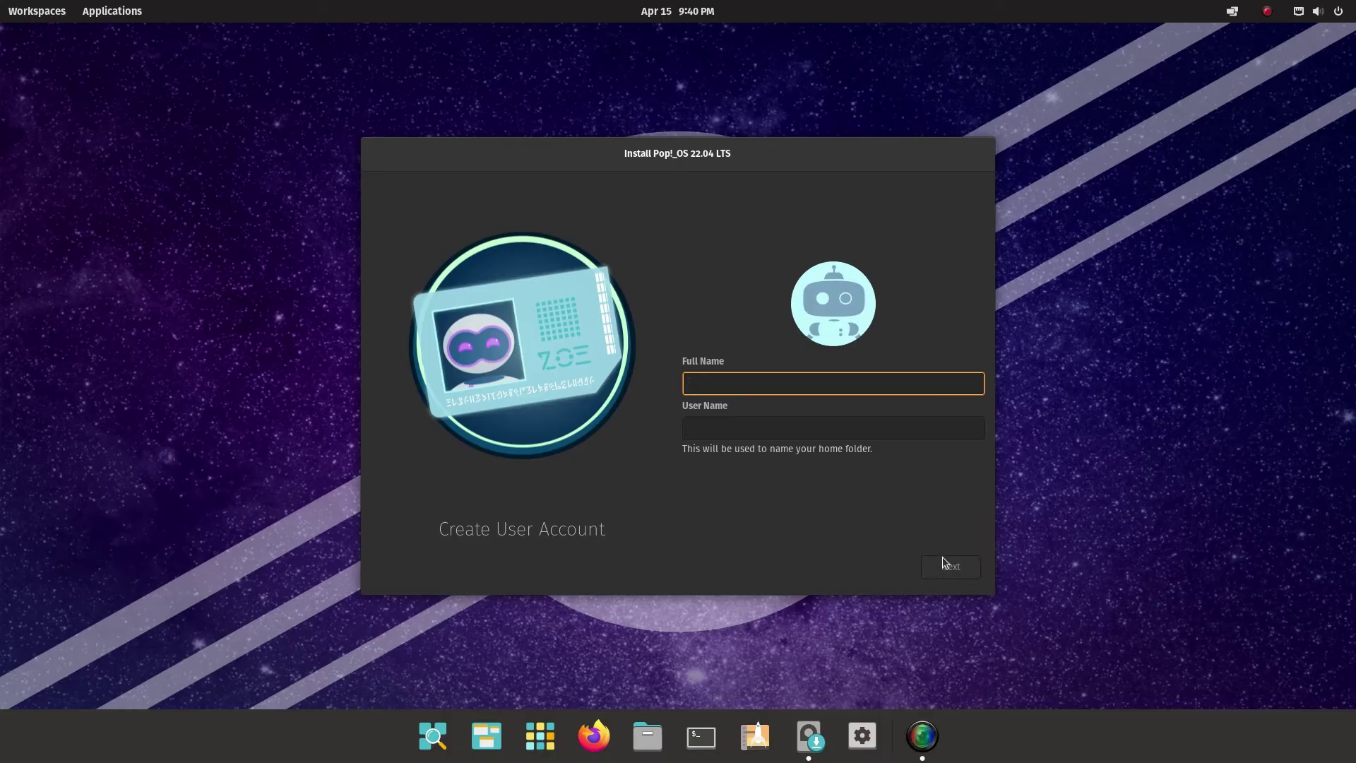
Enter the user's full name, then set and confirm the account password.
{"action": "type", "text": "Gary"}
{"action": "left_click", "coordinate": [943, 568]}
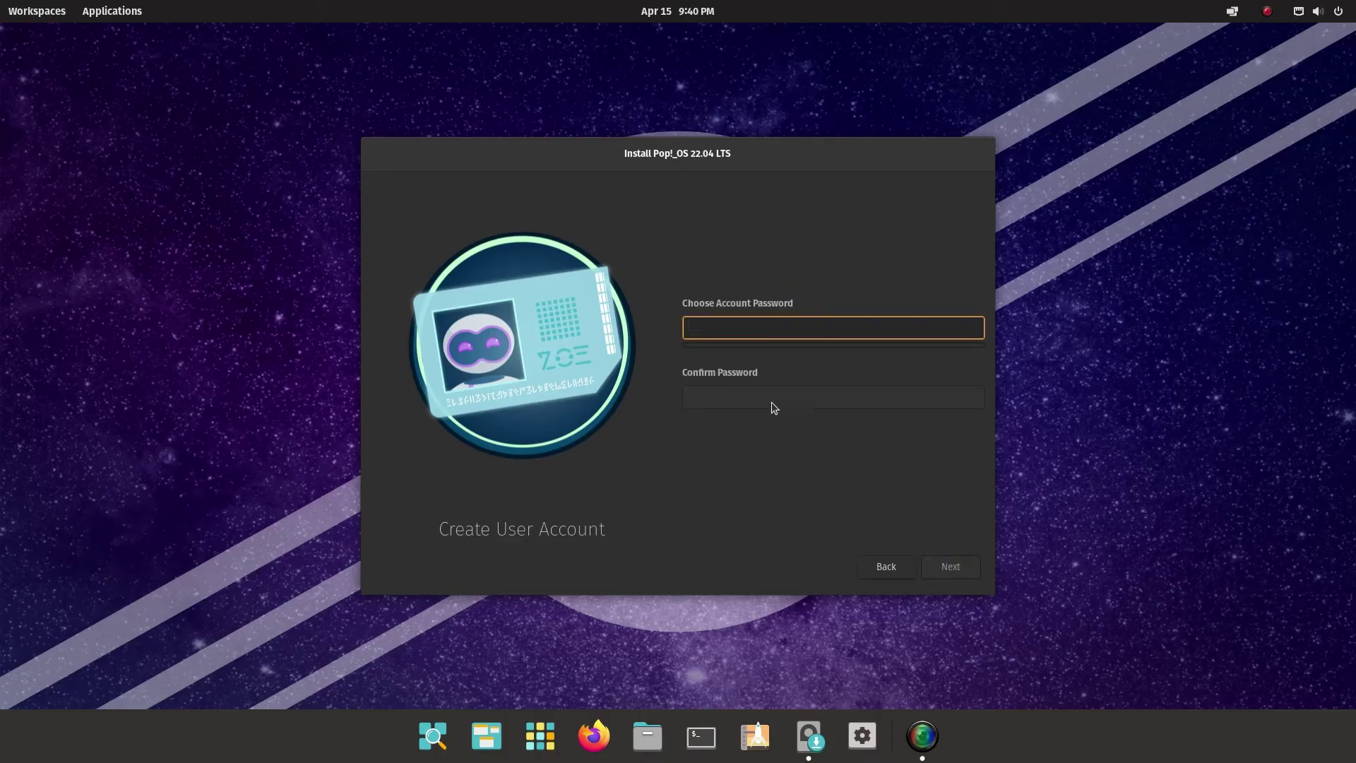
{"action": "type", "text": "******"}
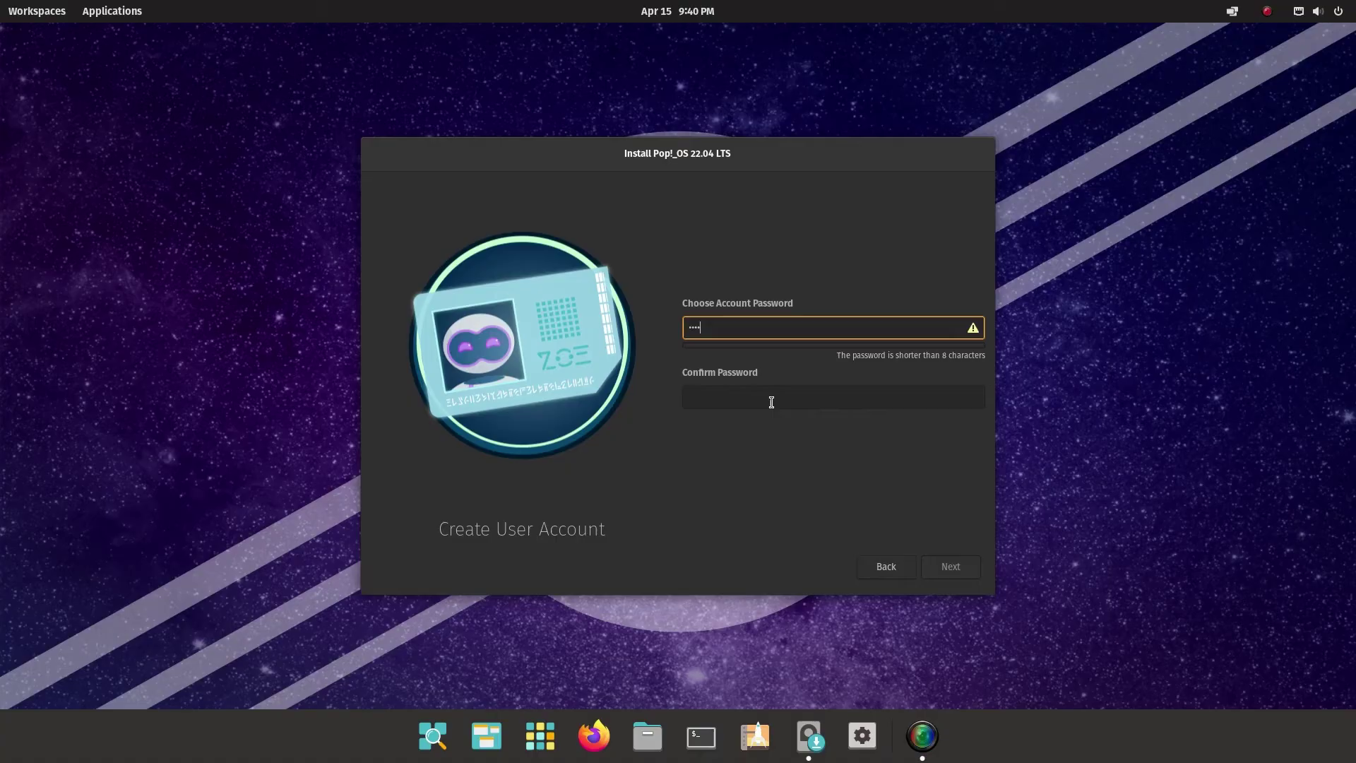
{"action": "type", "text": "****"}
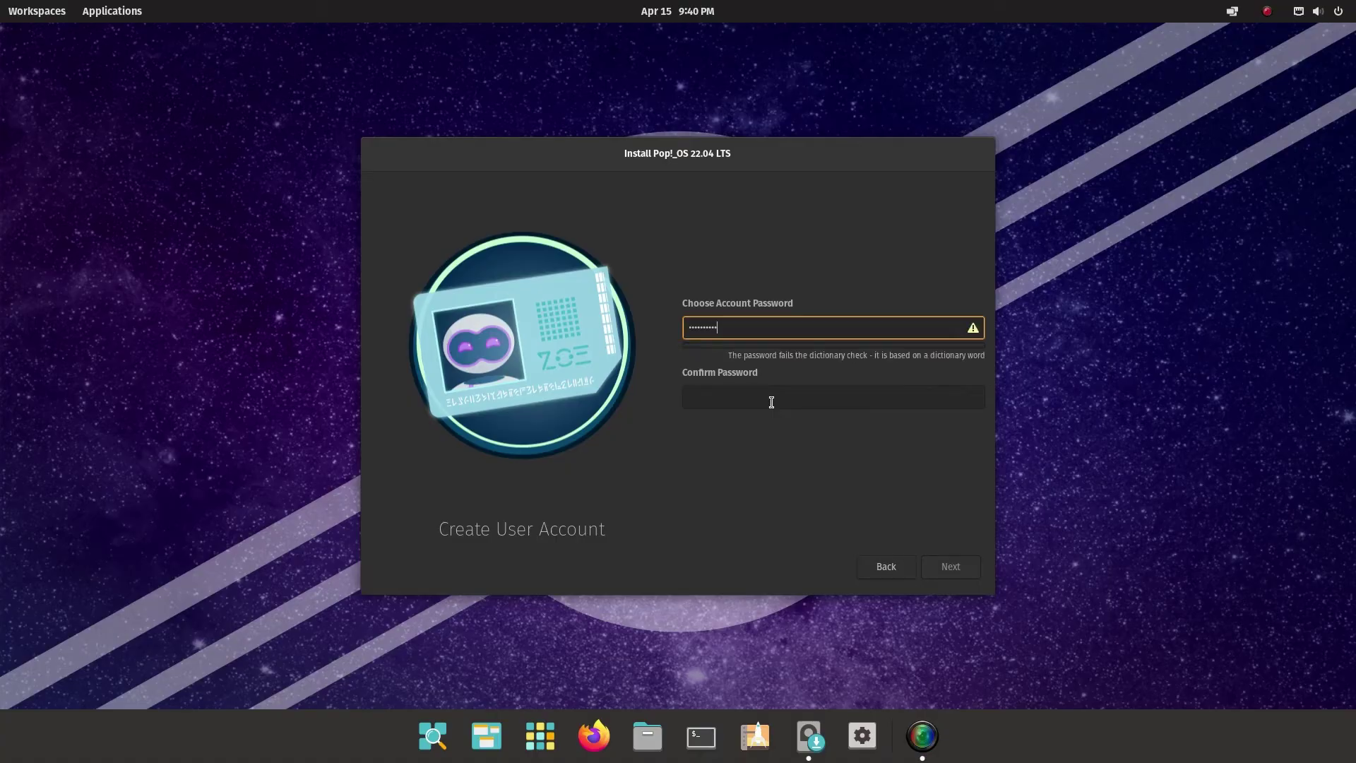
{"action": "key", "text": "Tab"}
{"action": "type", "text": "******"}
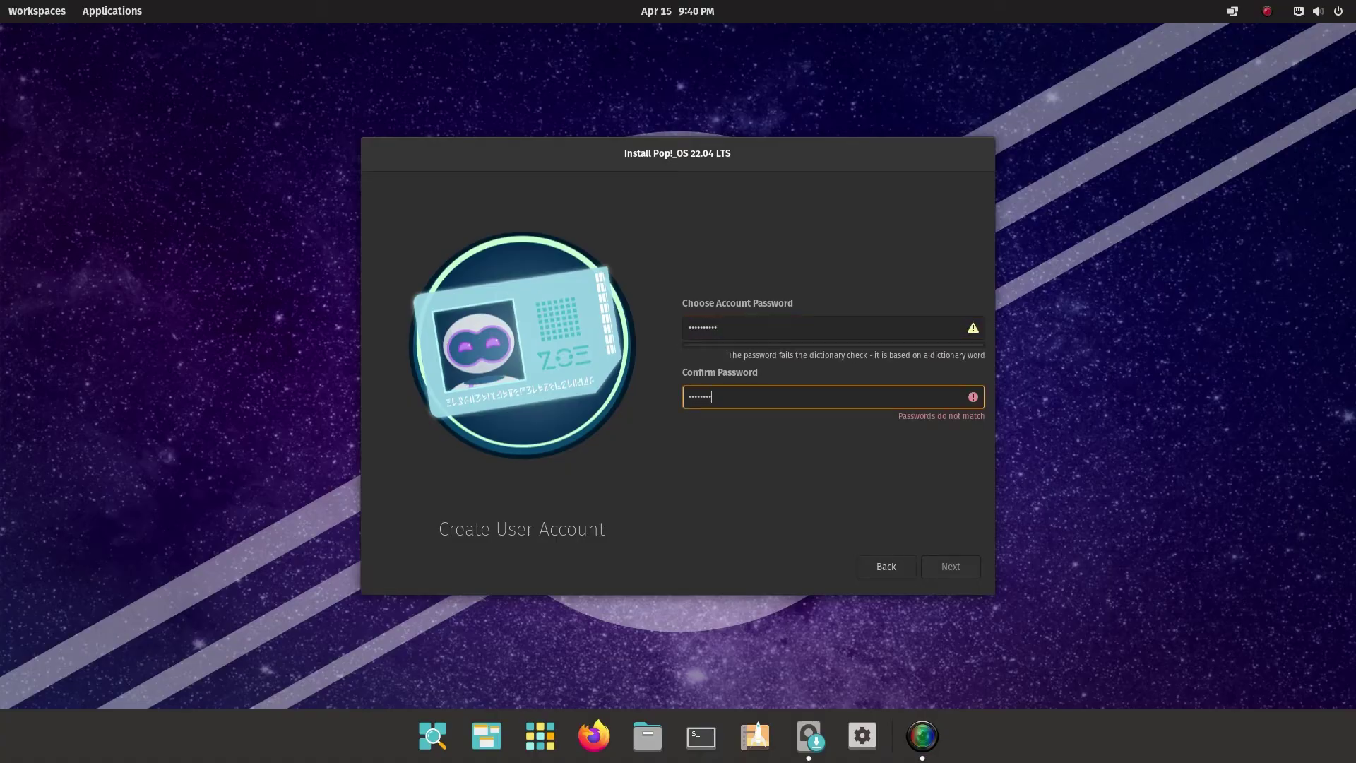
{"action": "type", "text": "**"}
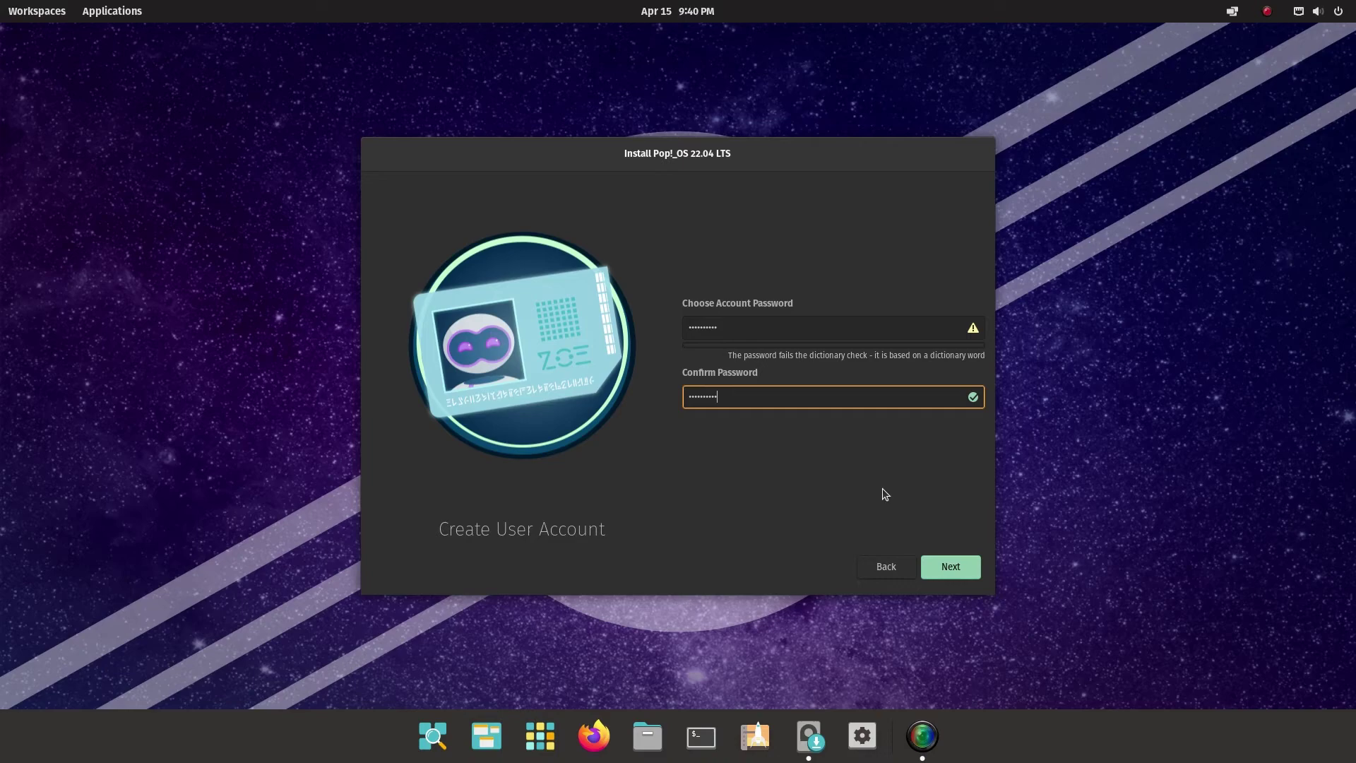
{"action": "left_click", "coordinate": [959, 569]}
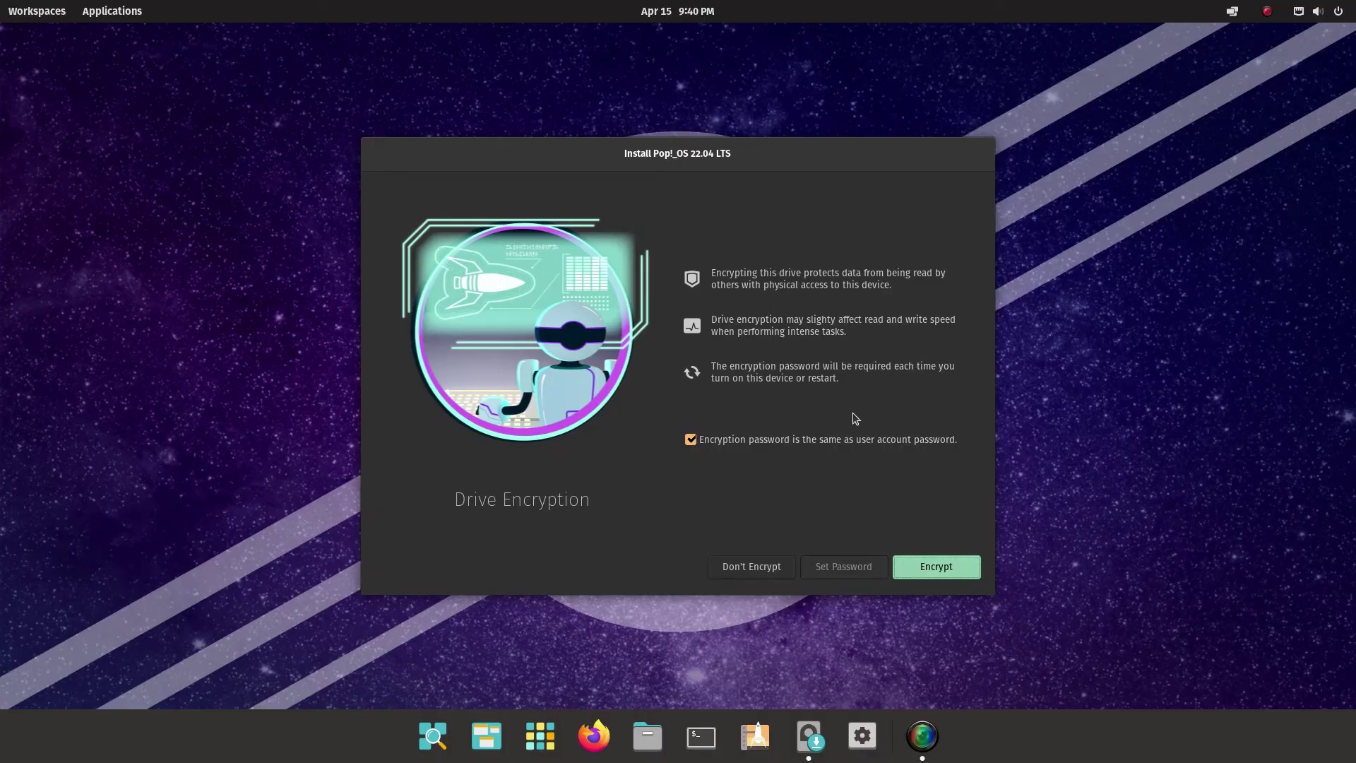
Keep the same-password box ticked and choose Don't Encrypt to start installing.
{"action": "left_click", "coordinate": [691, 439]}
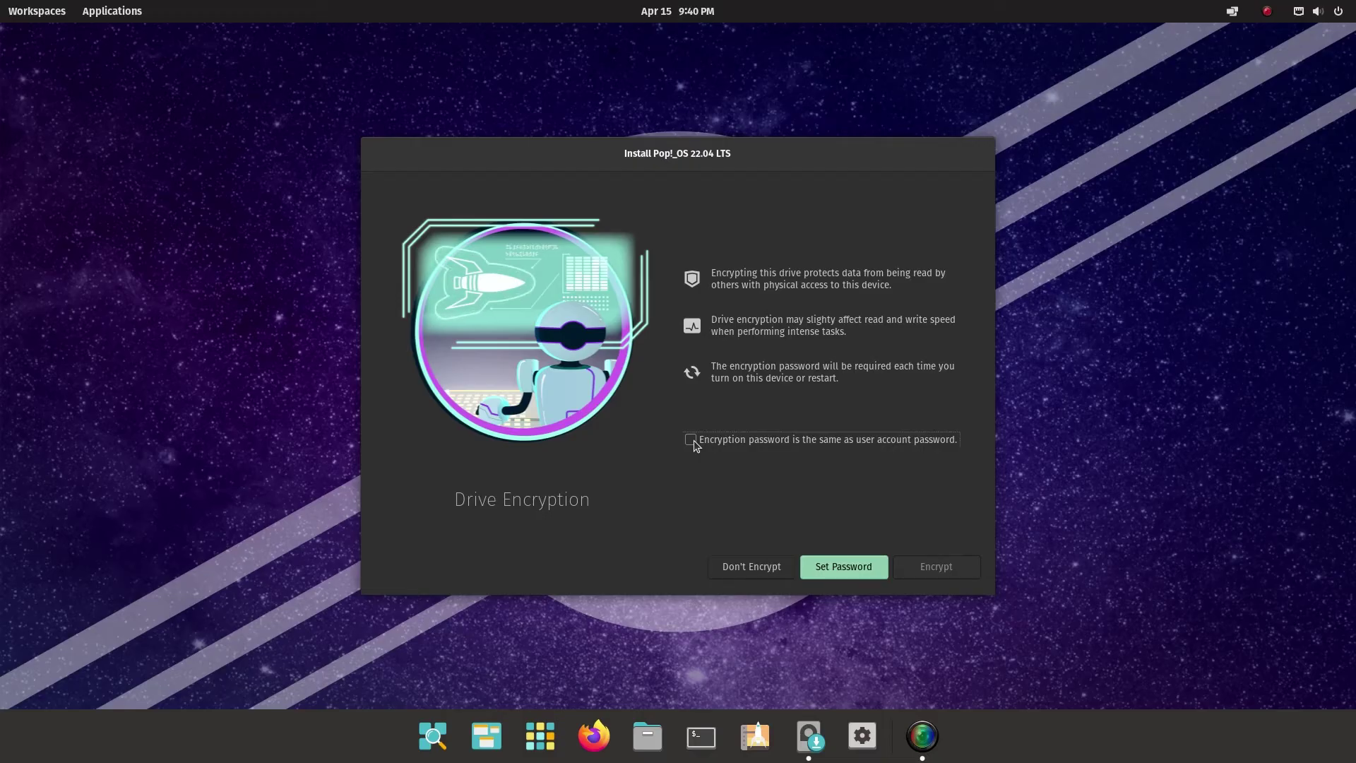
{"action": "left_click", "coordinate": [692, 439]}
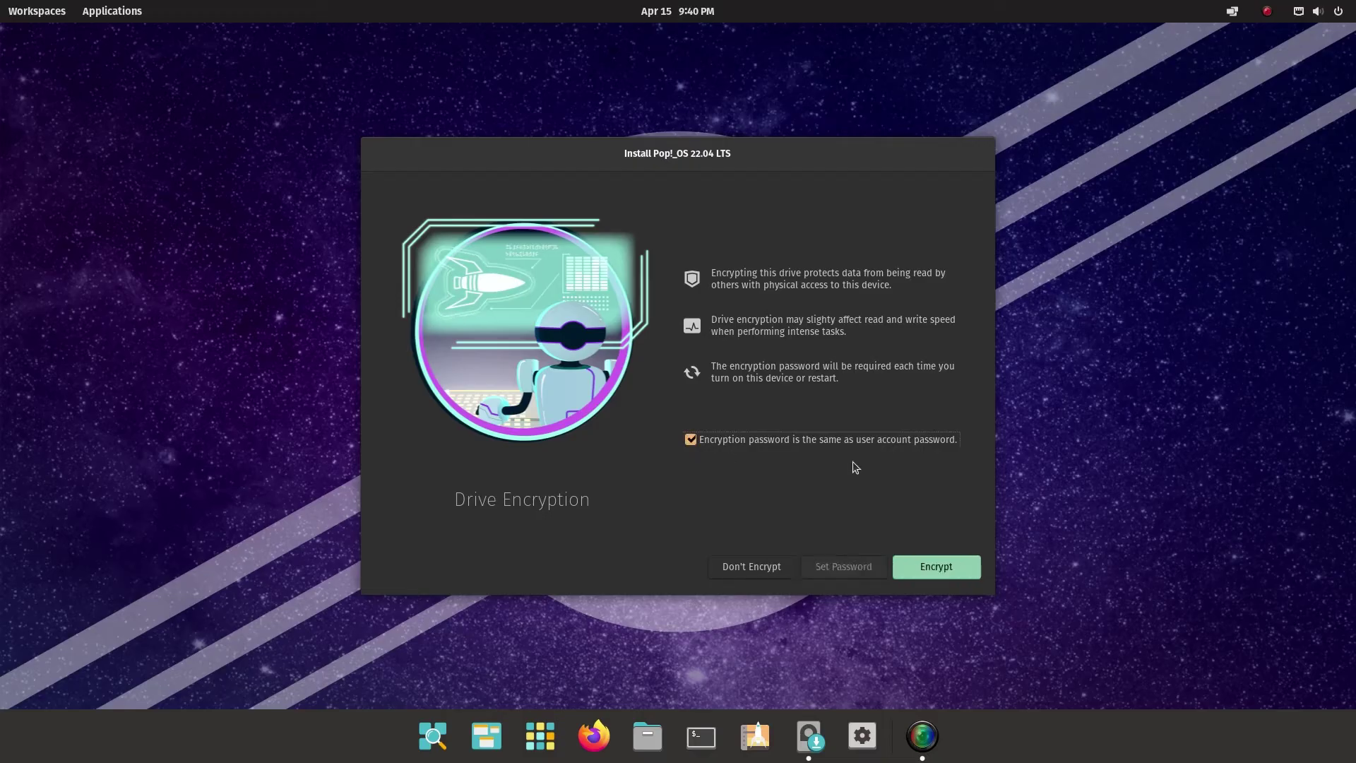
{"action": "left_click", "coordinate": [752, 565]}
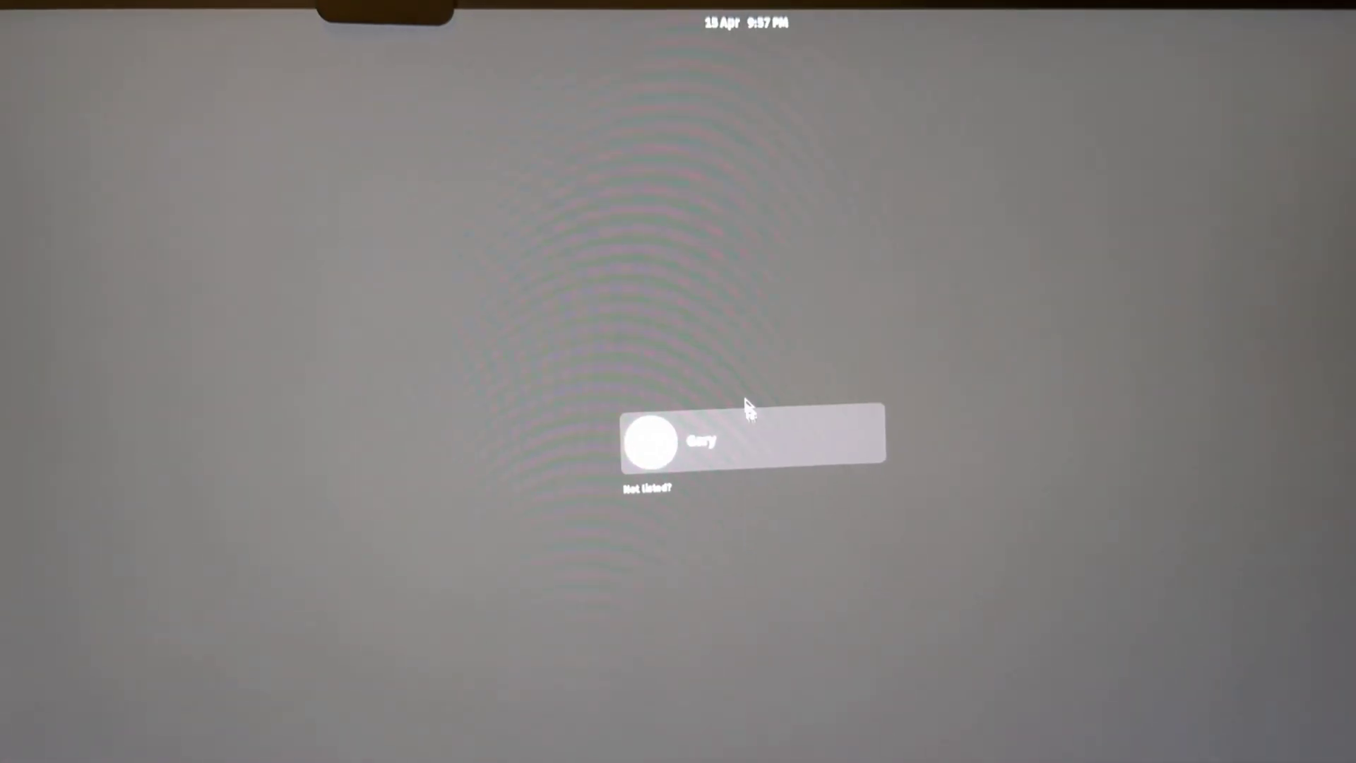
Pick the new user account on the login screen and start entering its password.
{"action": "left_click", "coordinate": [747, 364]}
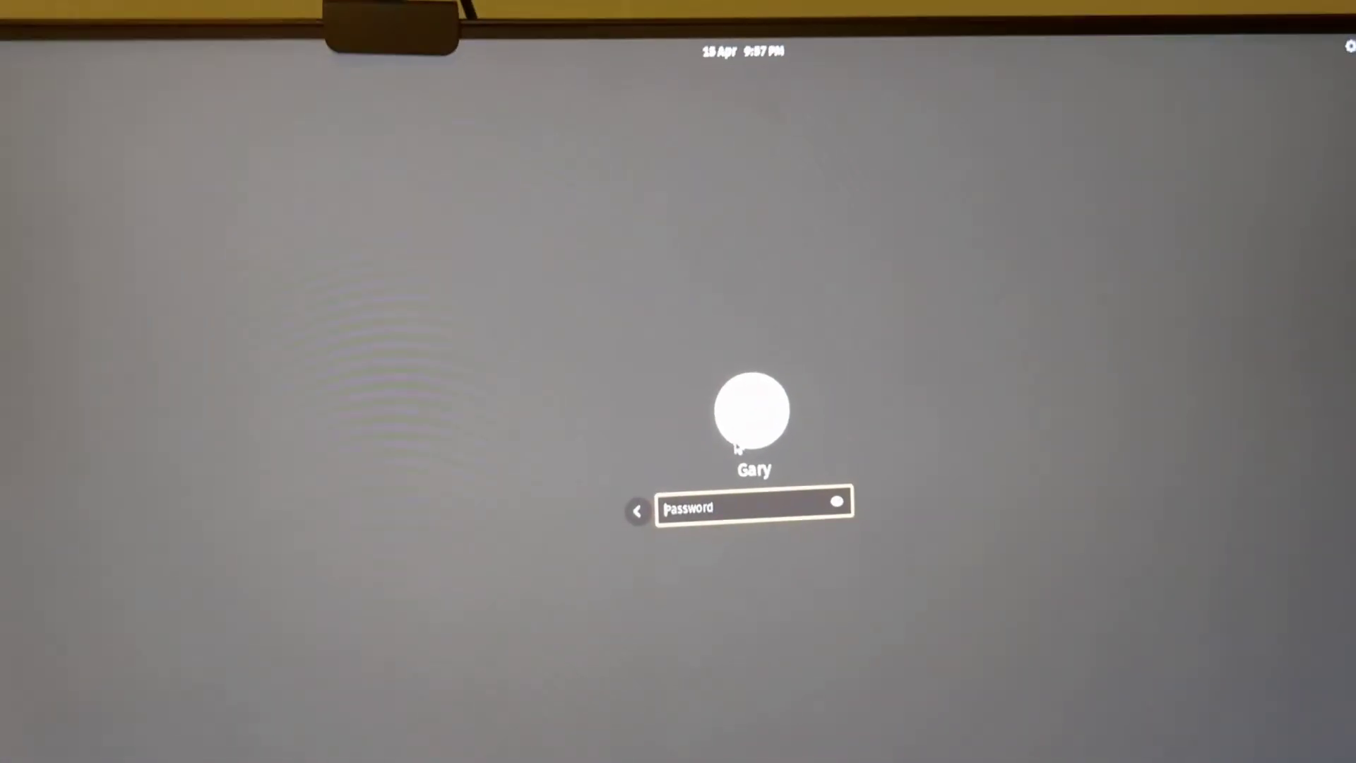
{"action": "type", "text": "a"}
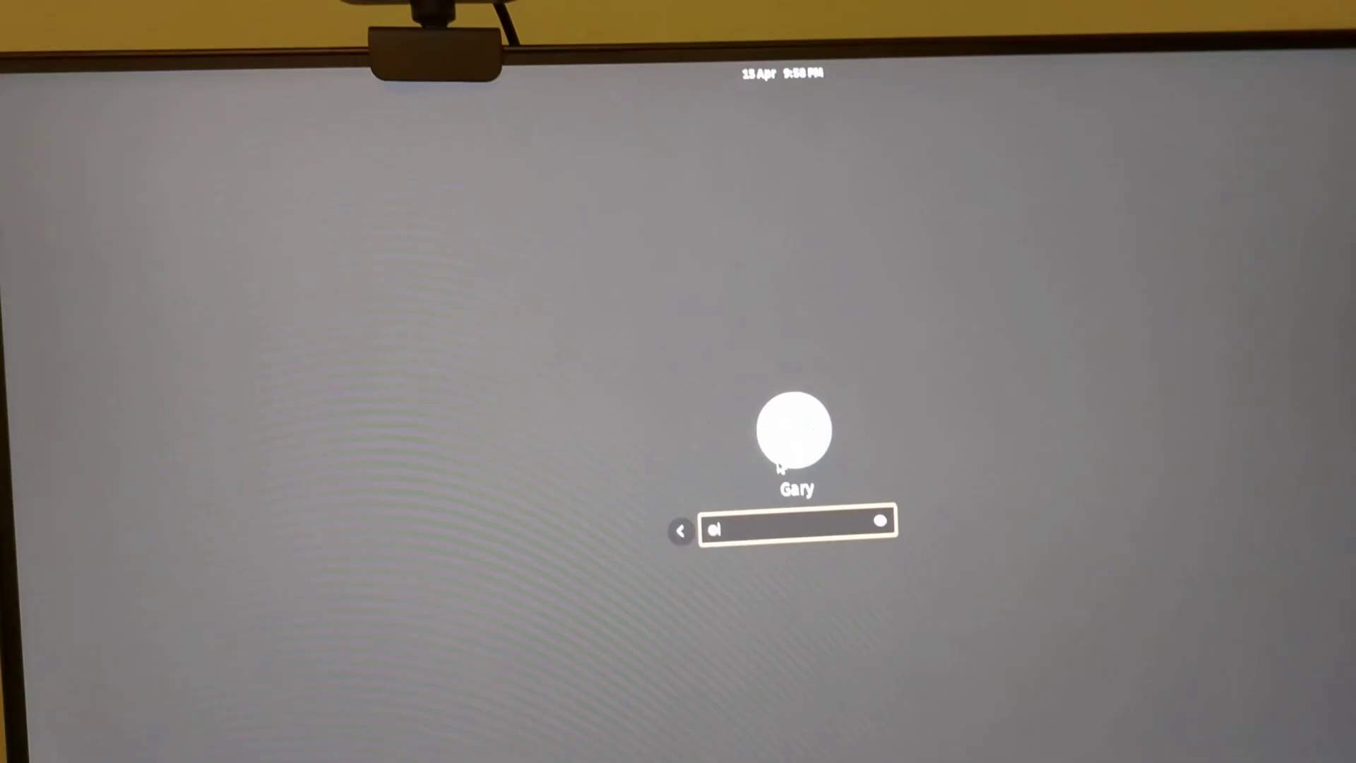
{"action": "type", "text": "aaaa"}
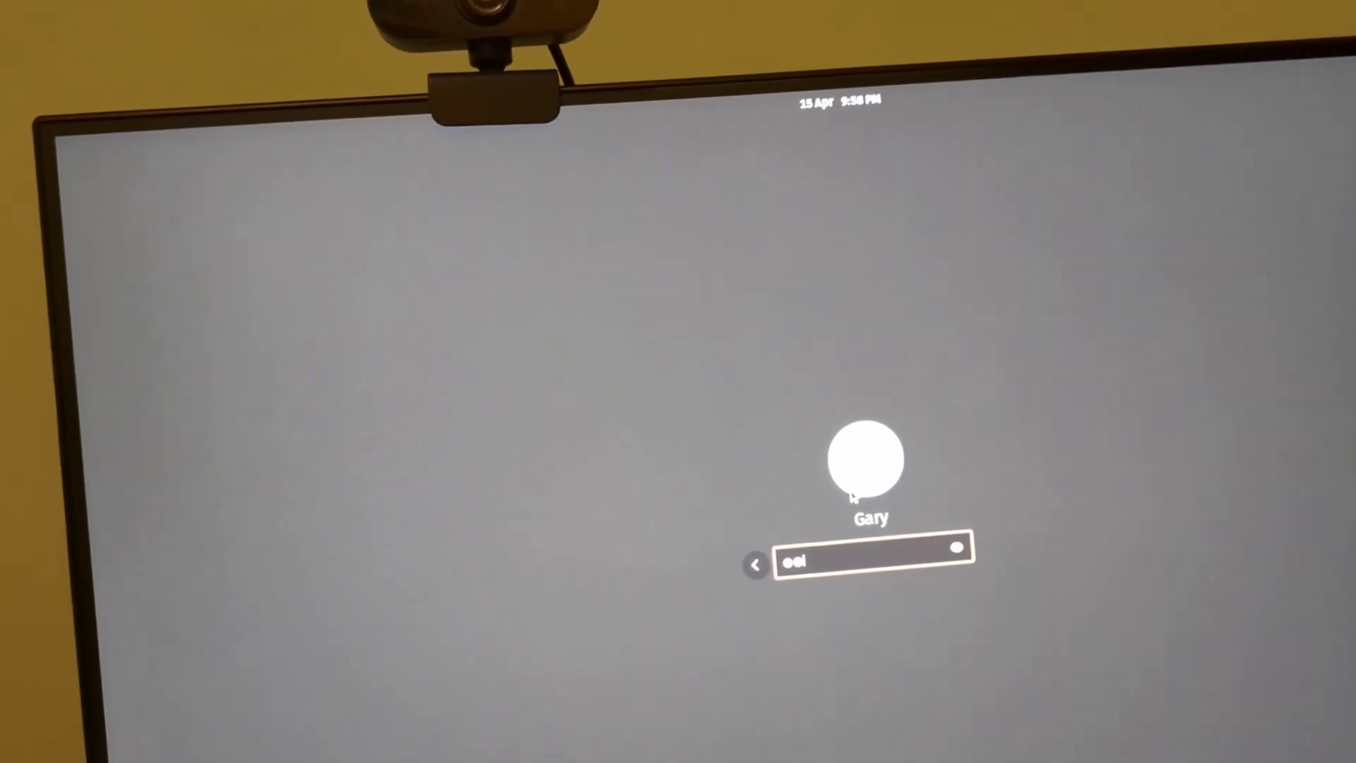
{"action": "type", "text": "aaaa"}
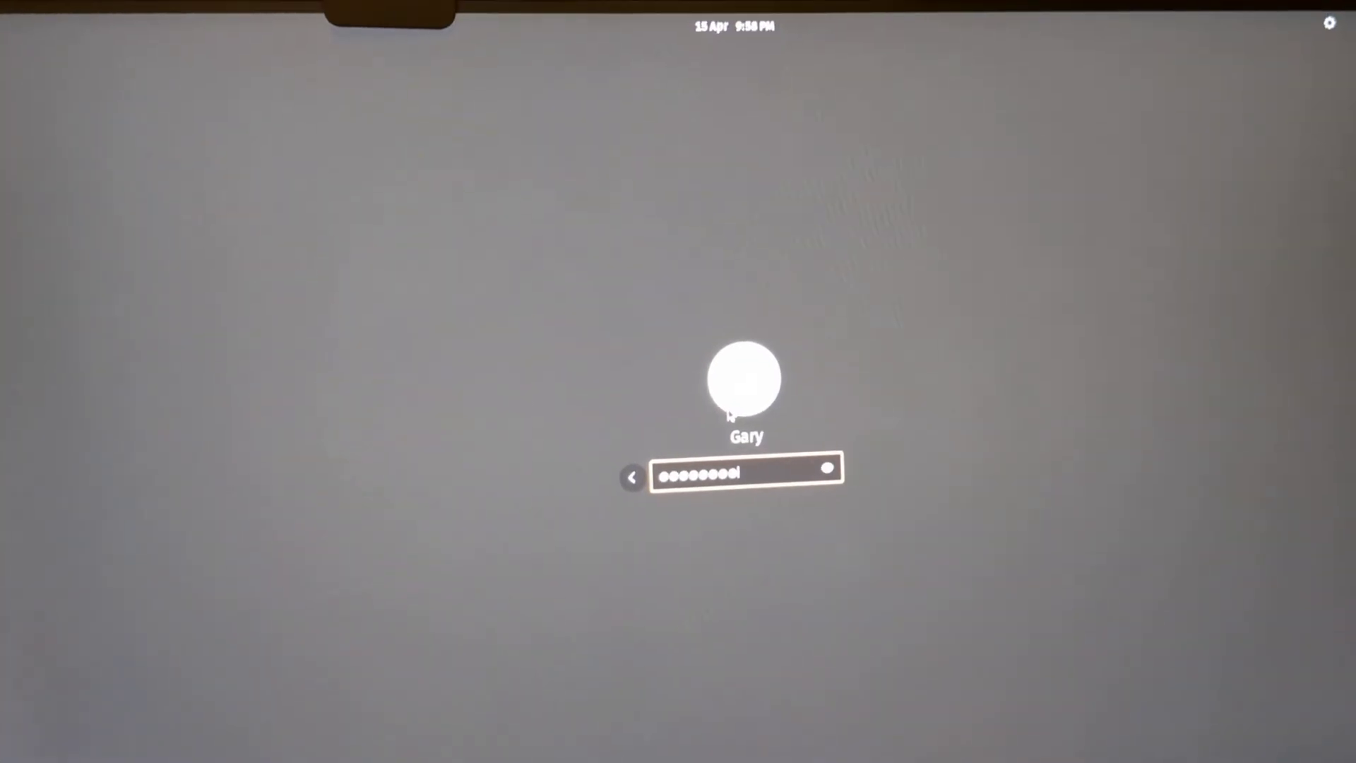
{"action": "type", "text": "aa"}
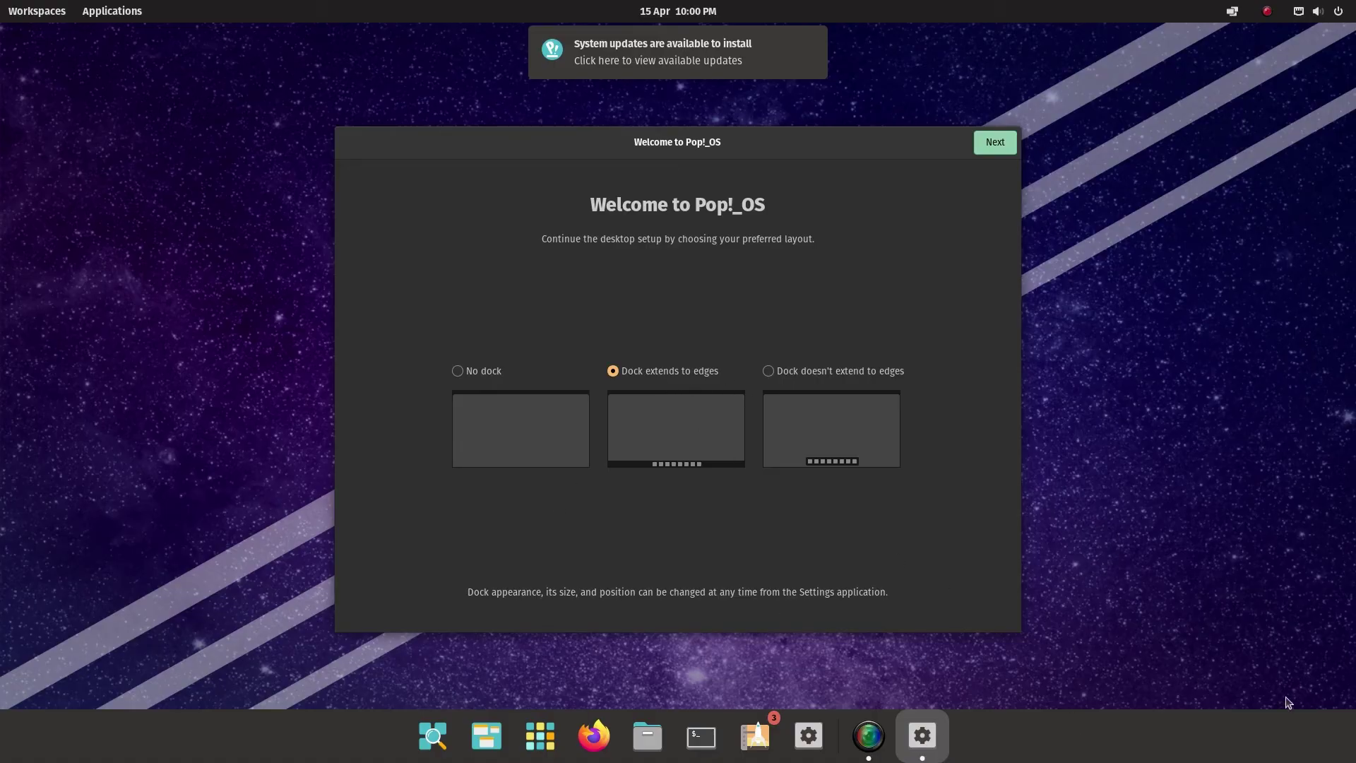
Try each dock layout option, settling on 'Dock doesn't extend to edges'.
{"action": "left_click", "coordinate": [768, 379]}
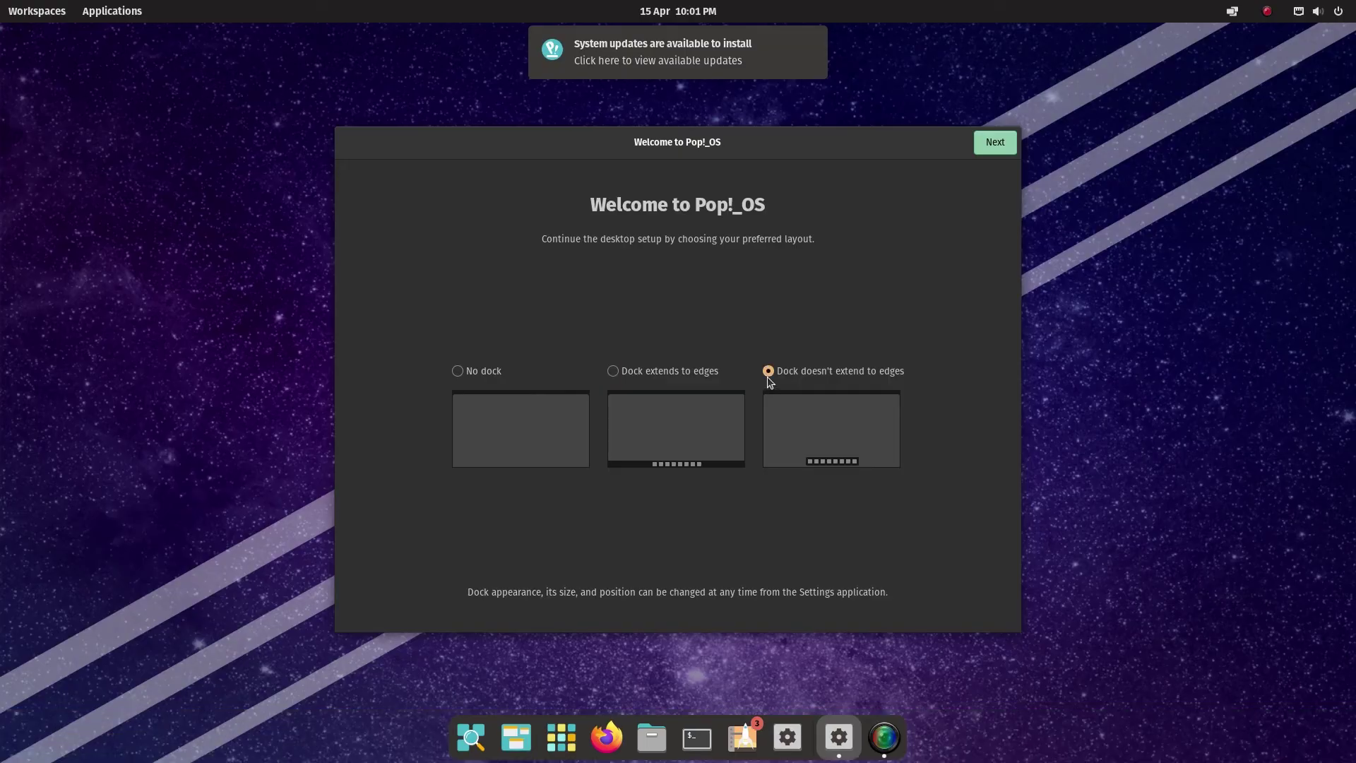
{"action": "left_click", "coordinate": [460, 381]}
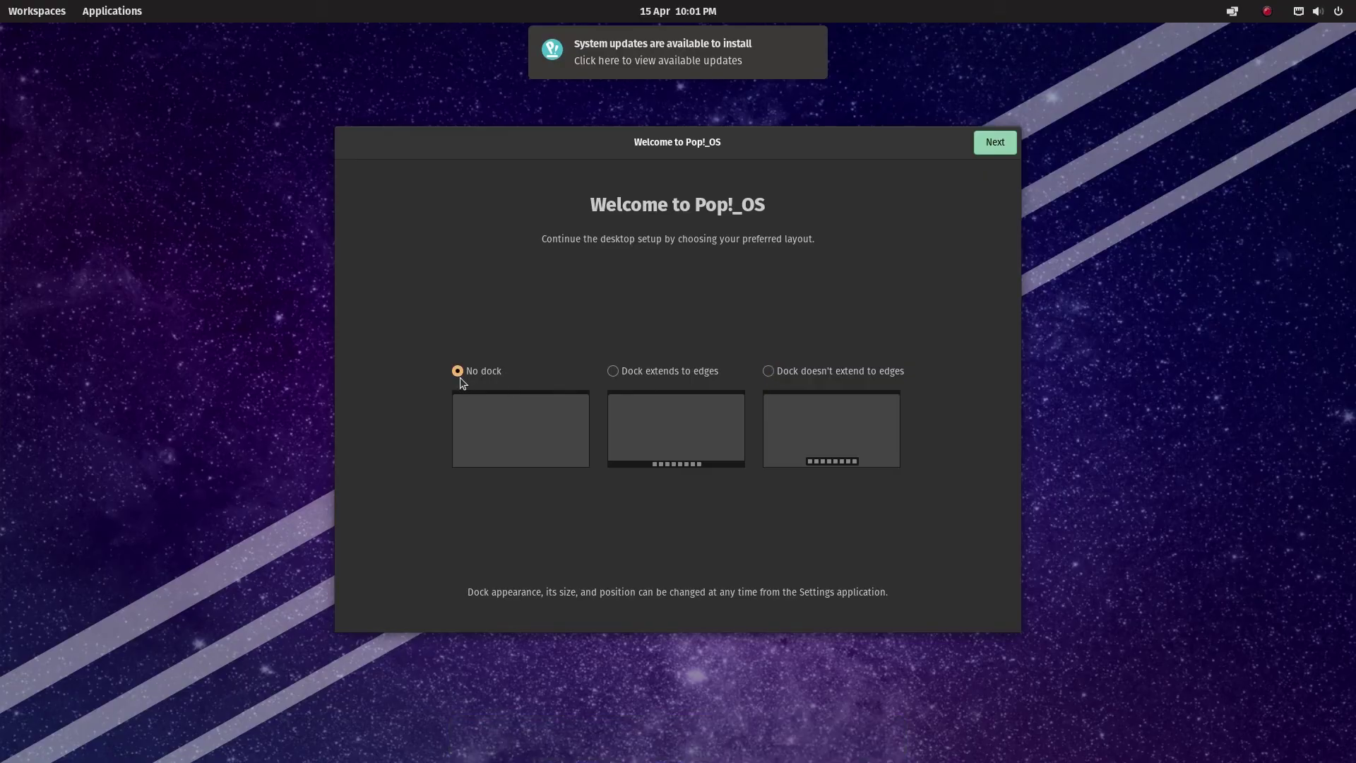
{"action": "left_click", "coordinate": [612, 373]}
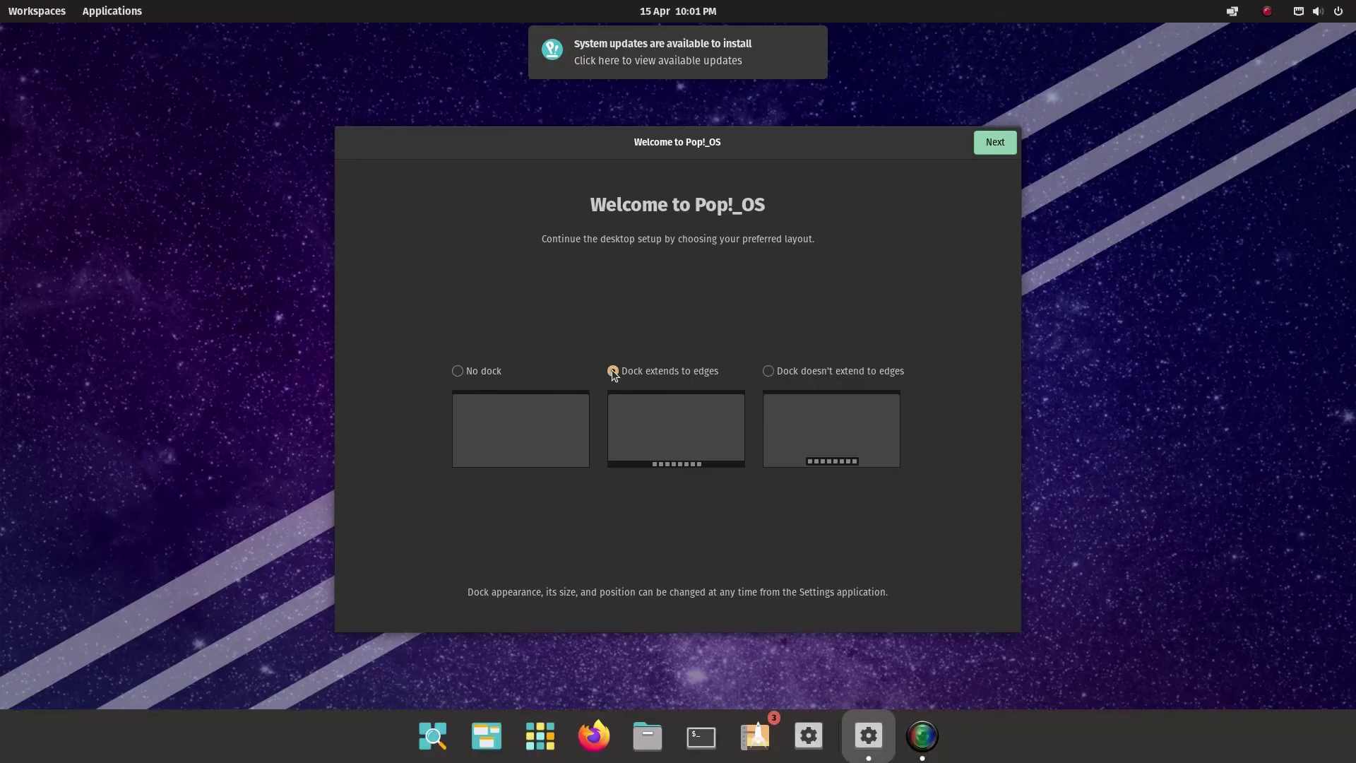
{"action": "left_click", "coordinate": [769, 373]}
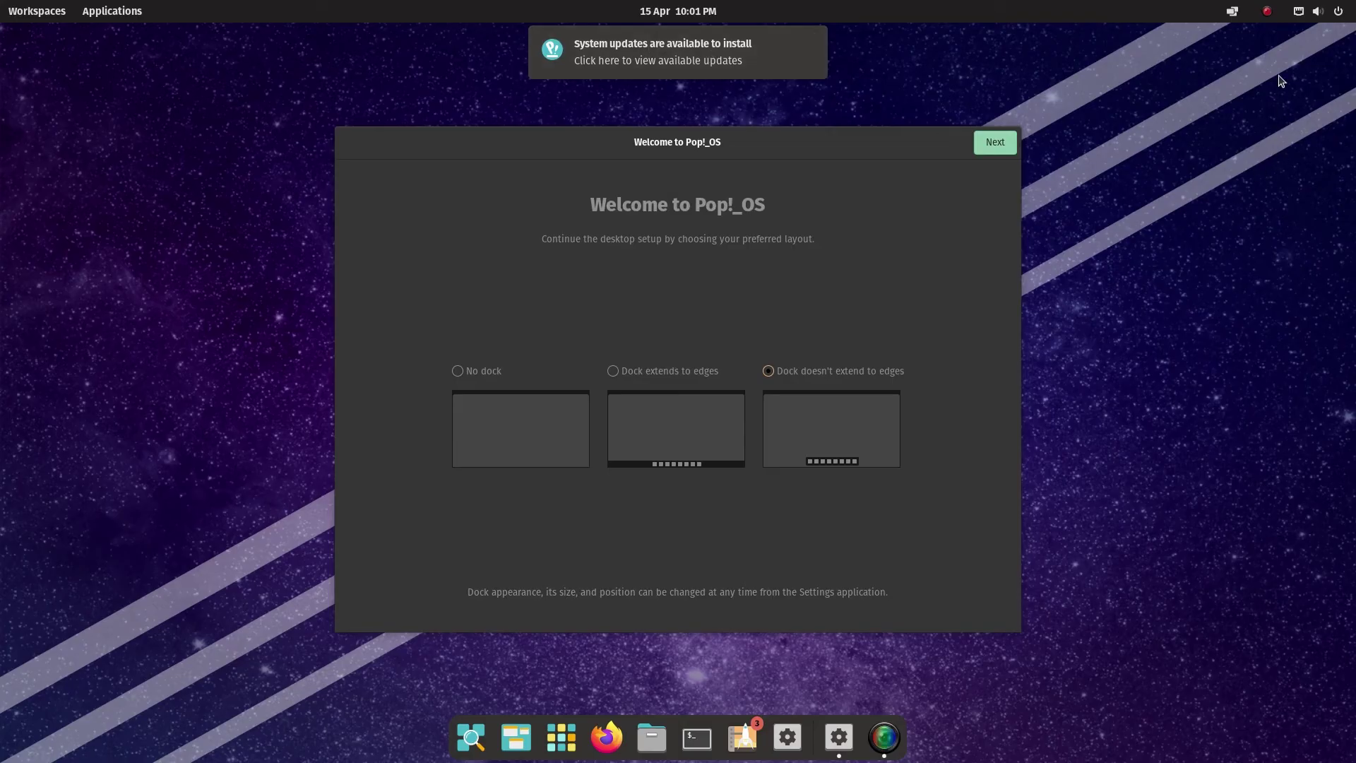
{"action": "left_click", "coordinate": [1232, 11]}
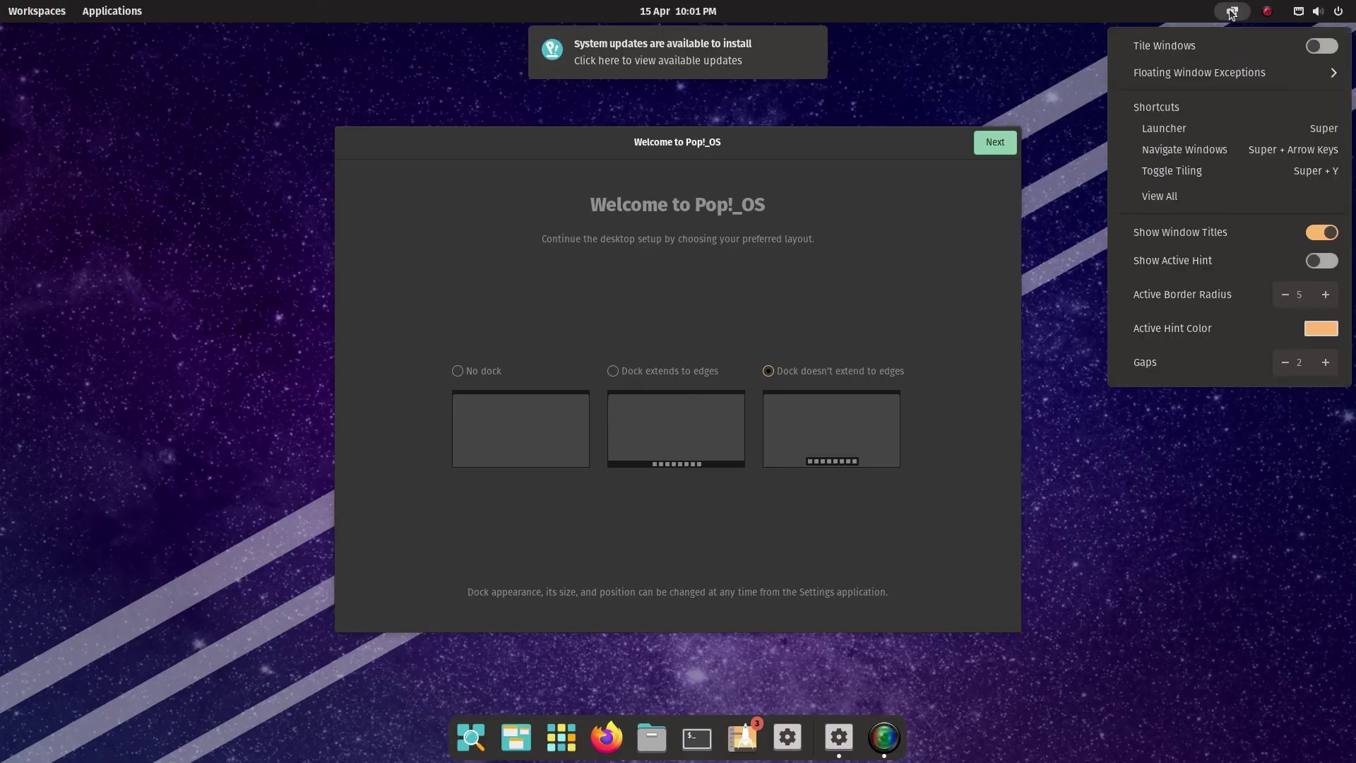
{"action": "left_click", "coordinate": [1232, 11]}
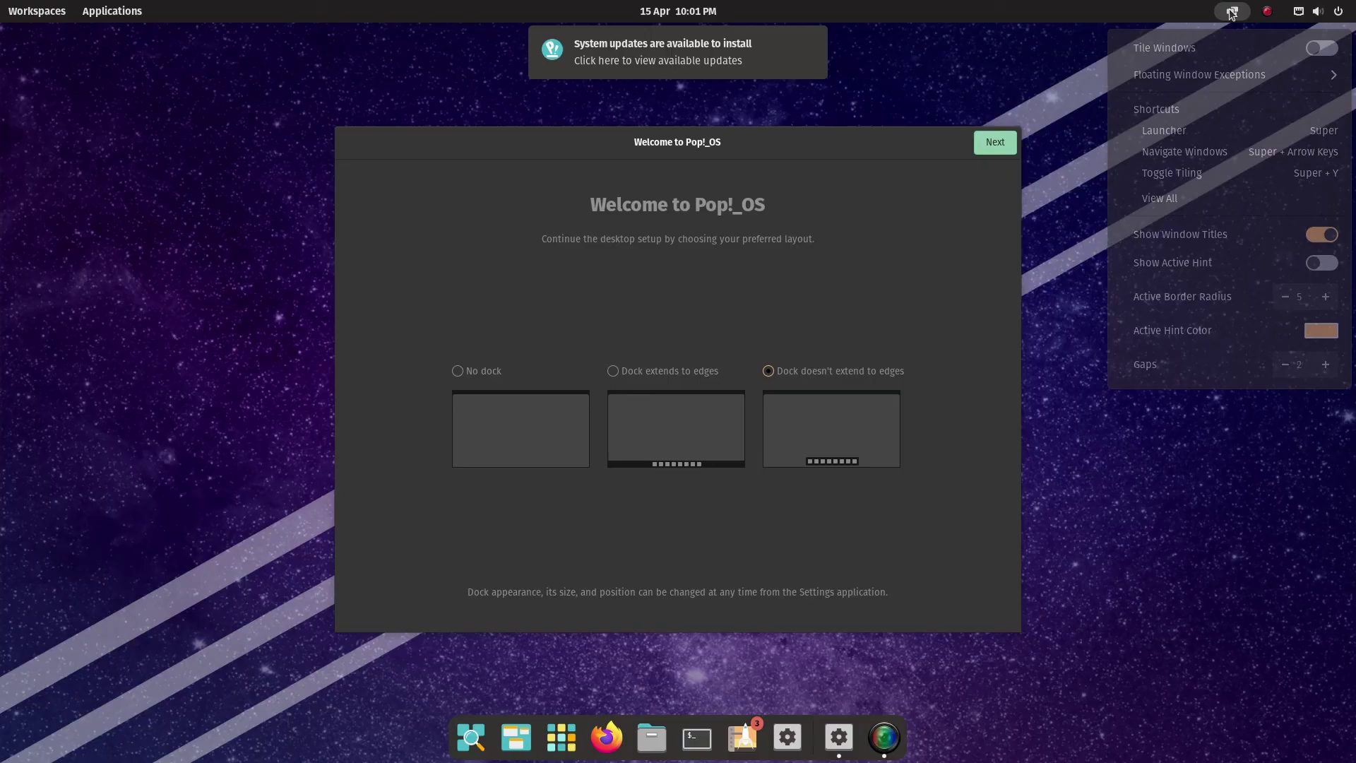
{"action": "left_click", "coordinate": [1232, 12]}
{"action": "left_click", "coordinate": [1232, 11]}
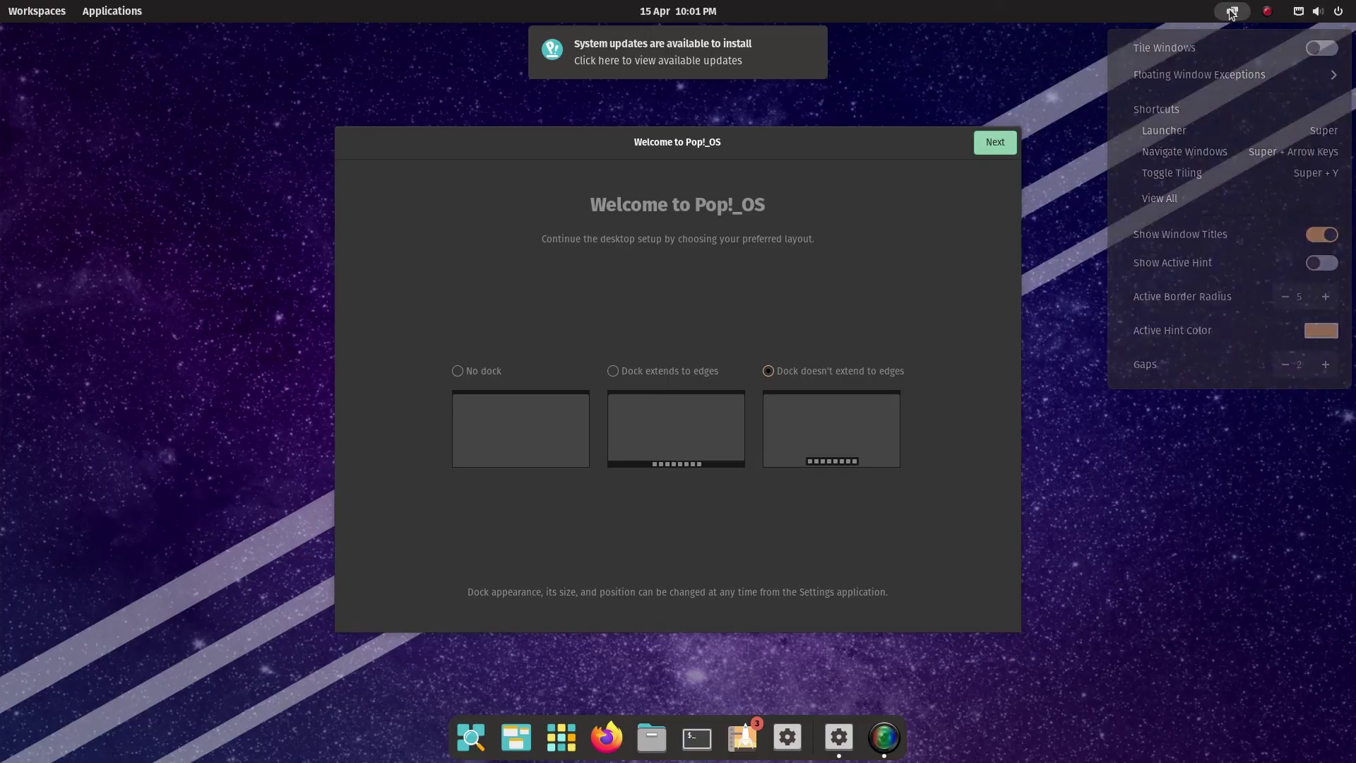
{"action": "left_click", "coordinate": [1312, 14]}
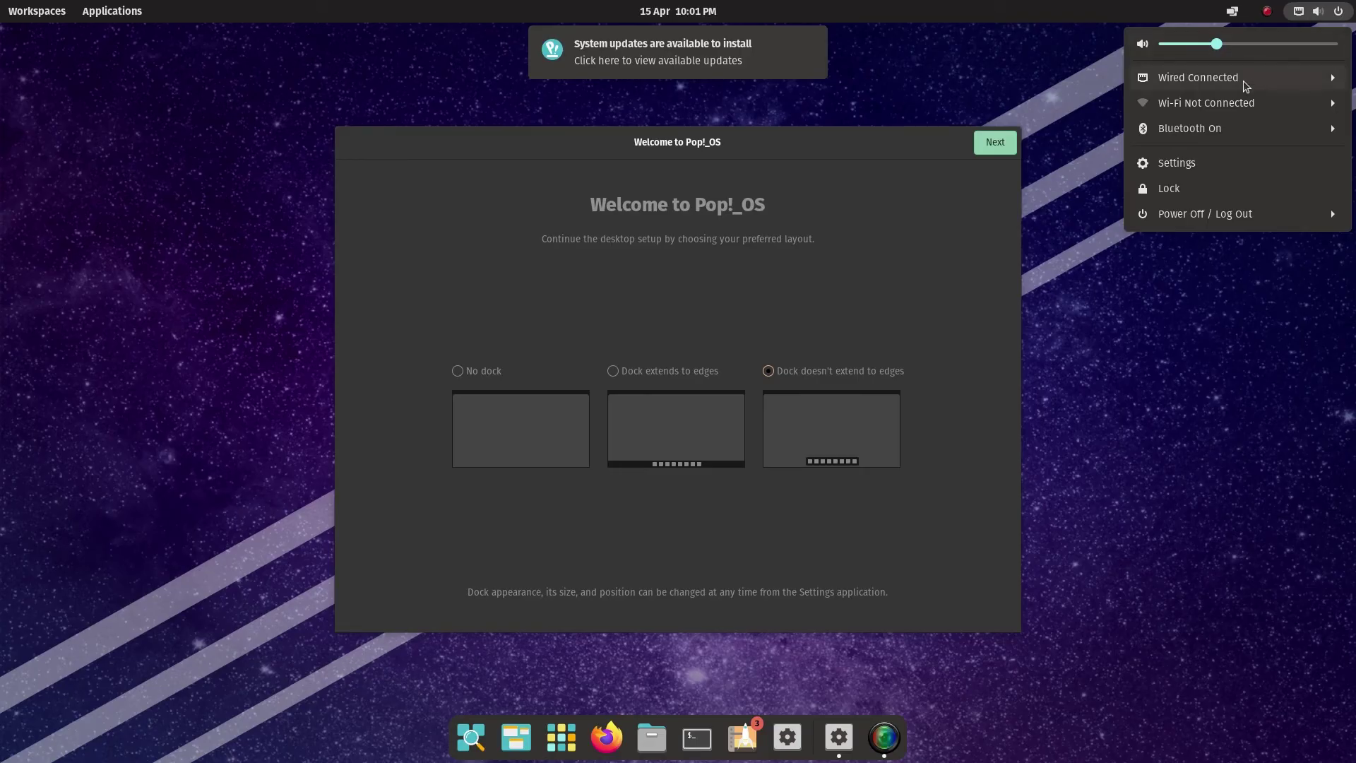
{"action": "left_click", "coordinate": [1234, 104]}
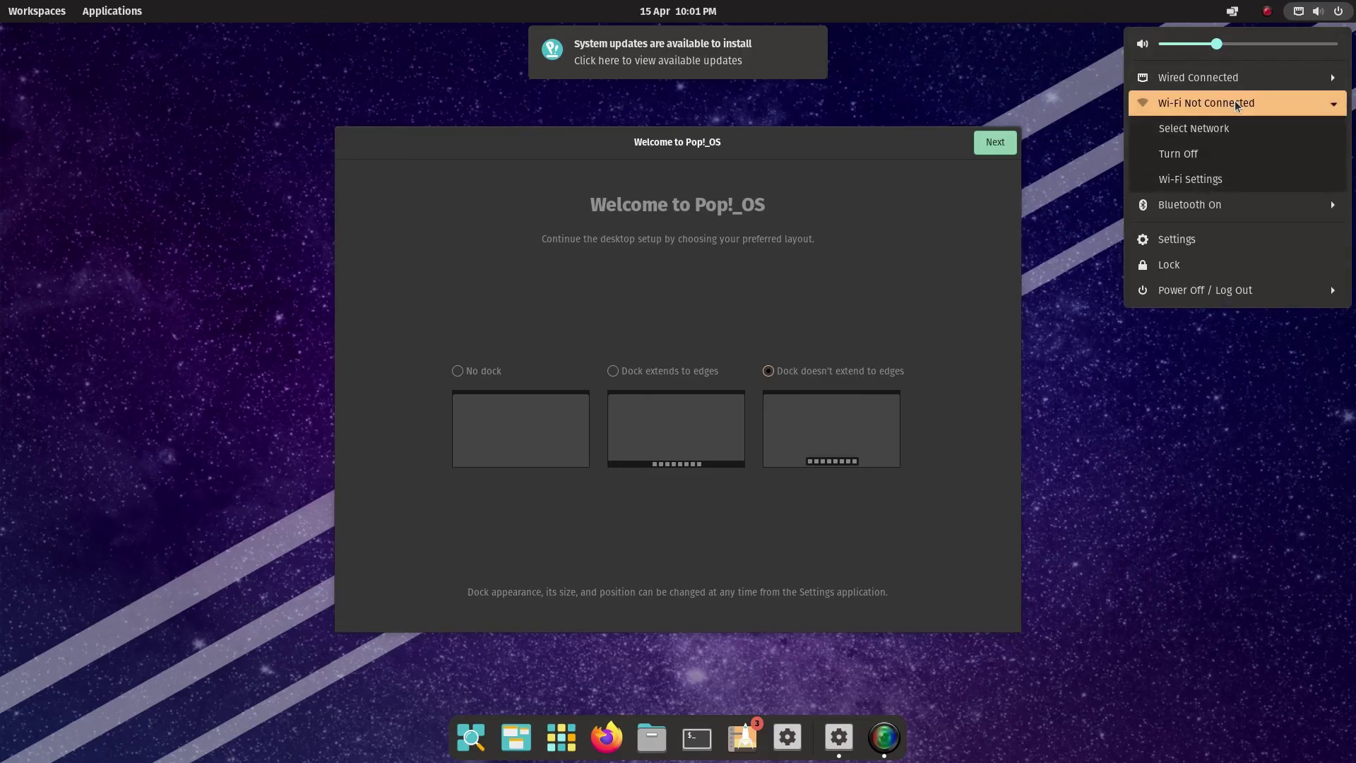
{"action": "left_click", "coordinate": [1229, 134]}
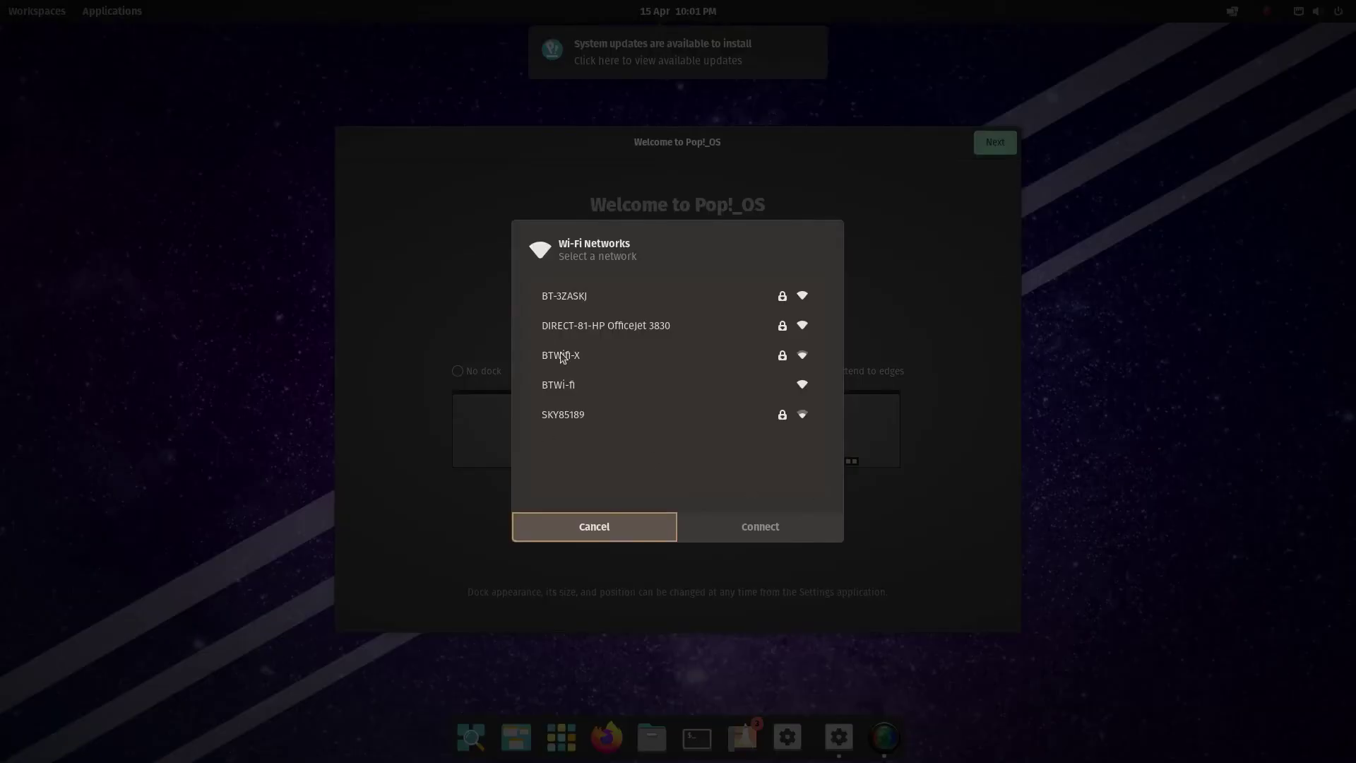
{"action": "left_click", "coordinate": [569, 301]}
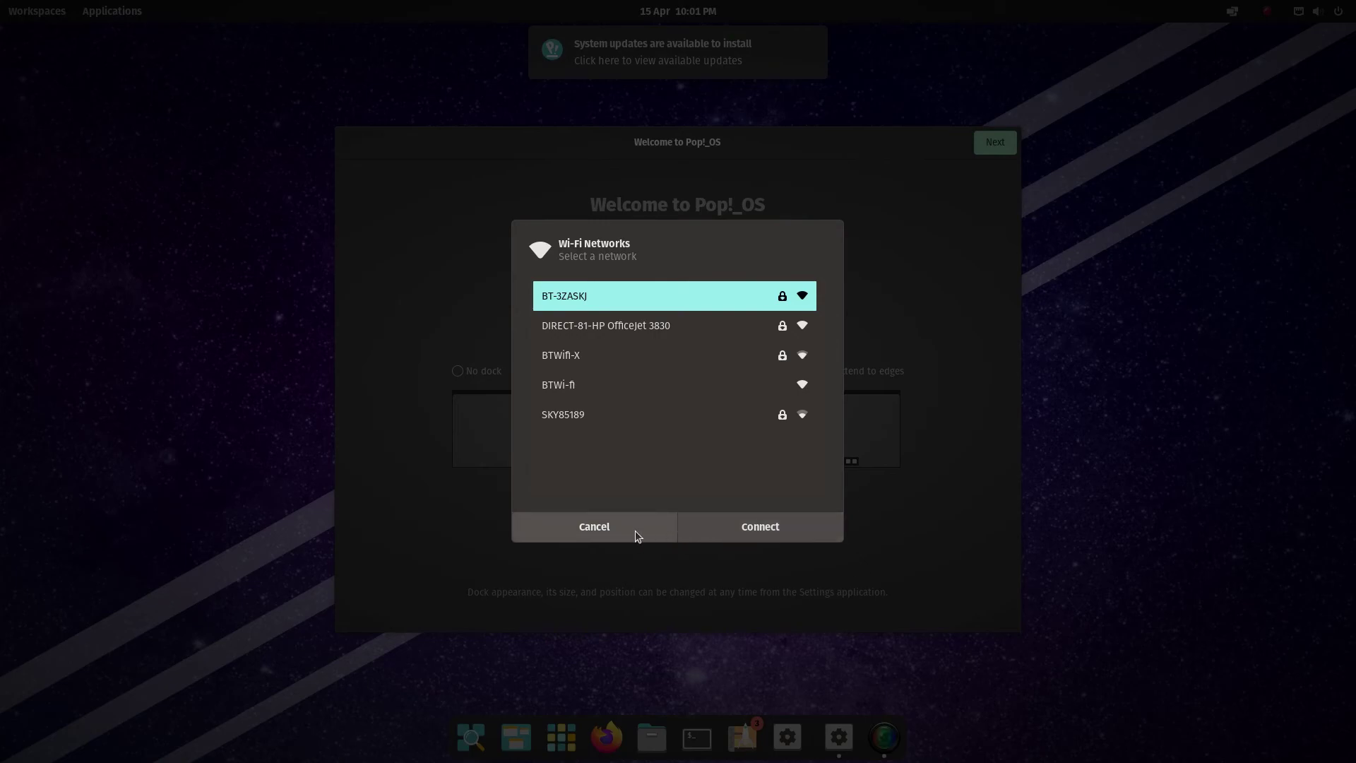
{"action": "left_click", "coordinate": [617, 529]}
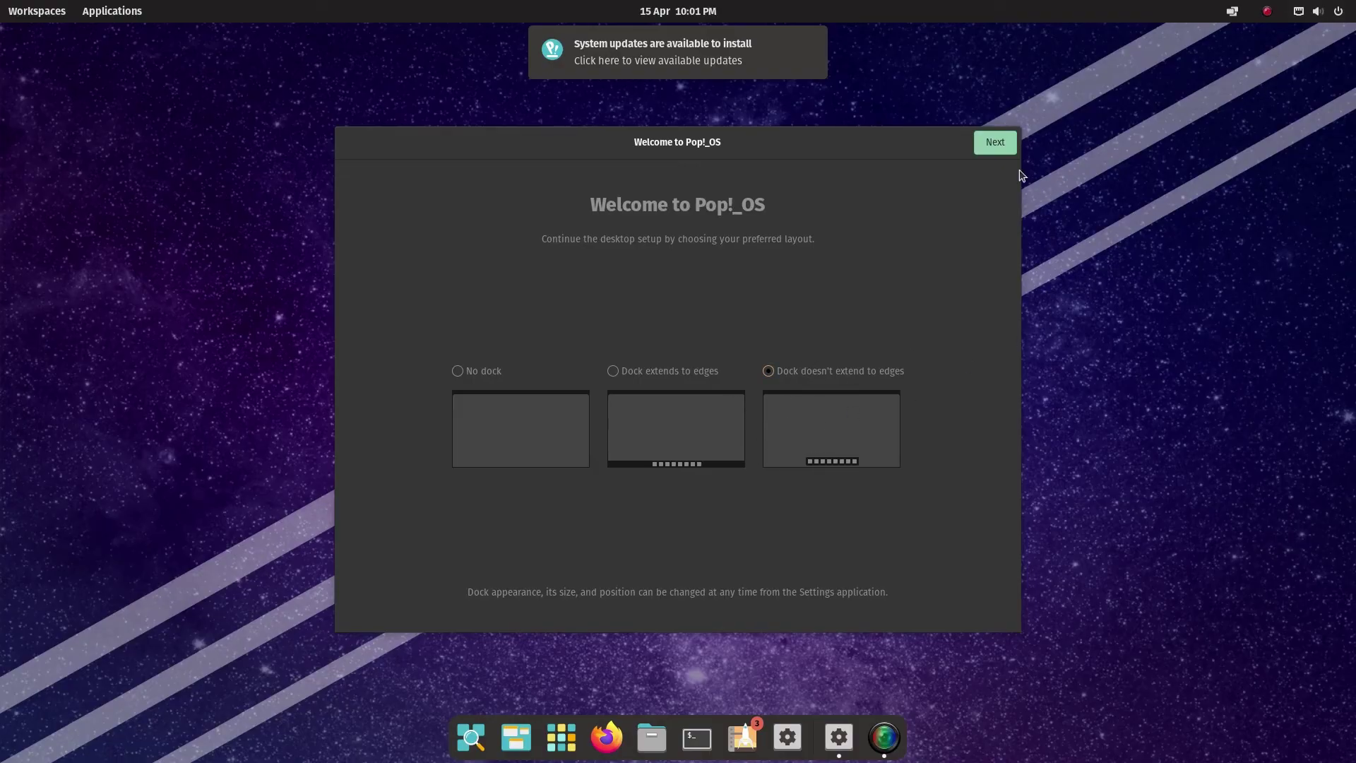
Advance to the top bar page and preview the Workspaces and Applications launchers.
{"action": "left_click", "coordinate": [994, 142]}
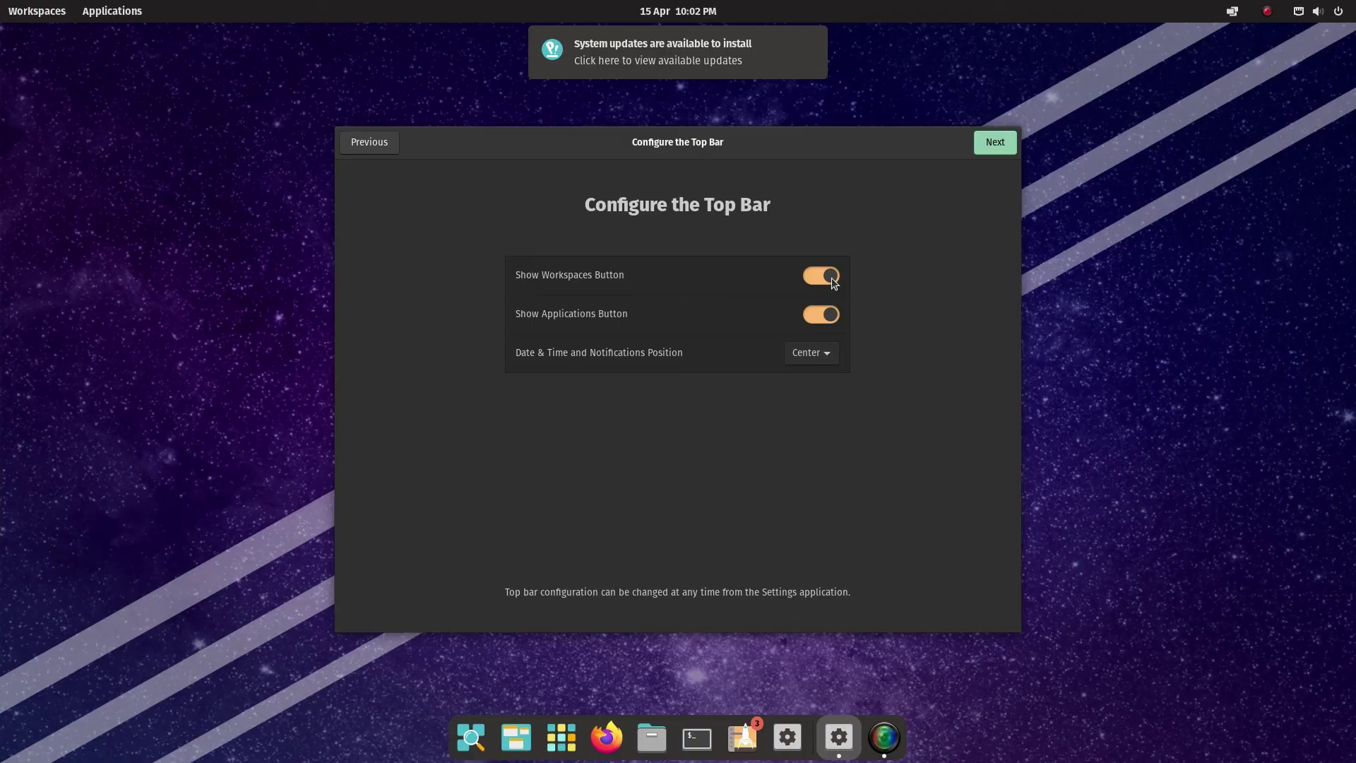
{"action": "left_click", "coordinate": [38, 13]}
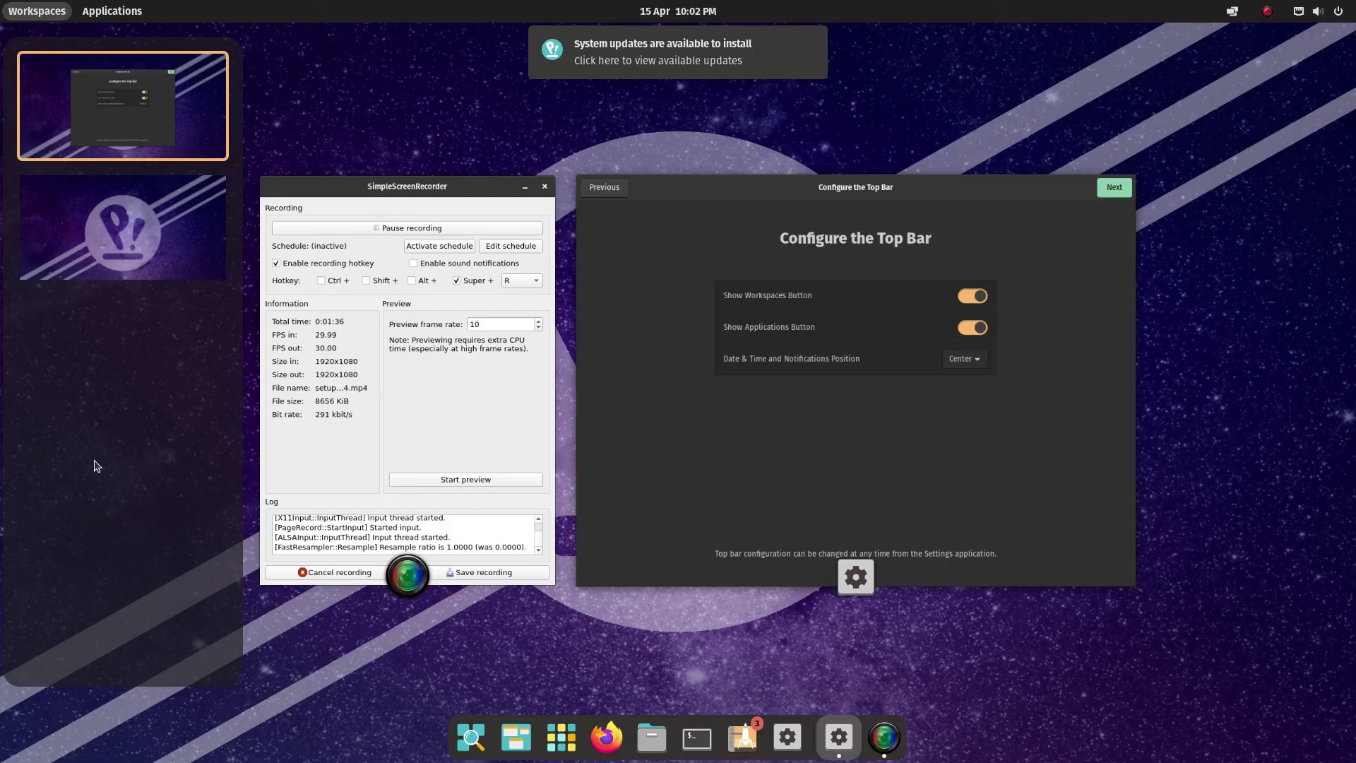
{"action": "left_click", "coordinate": [34, 6]}
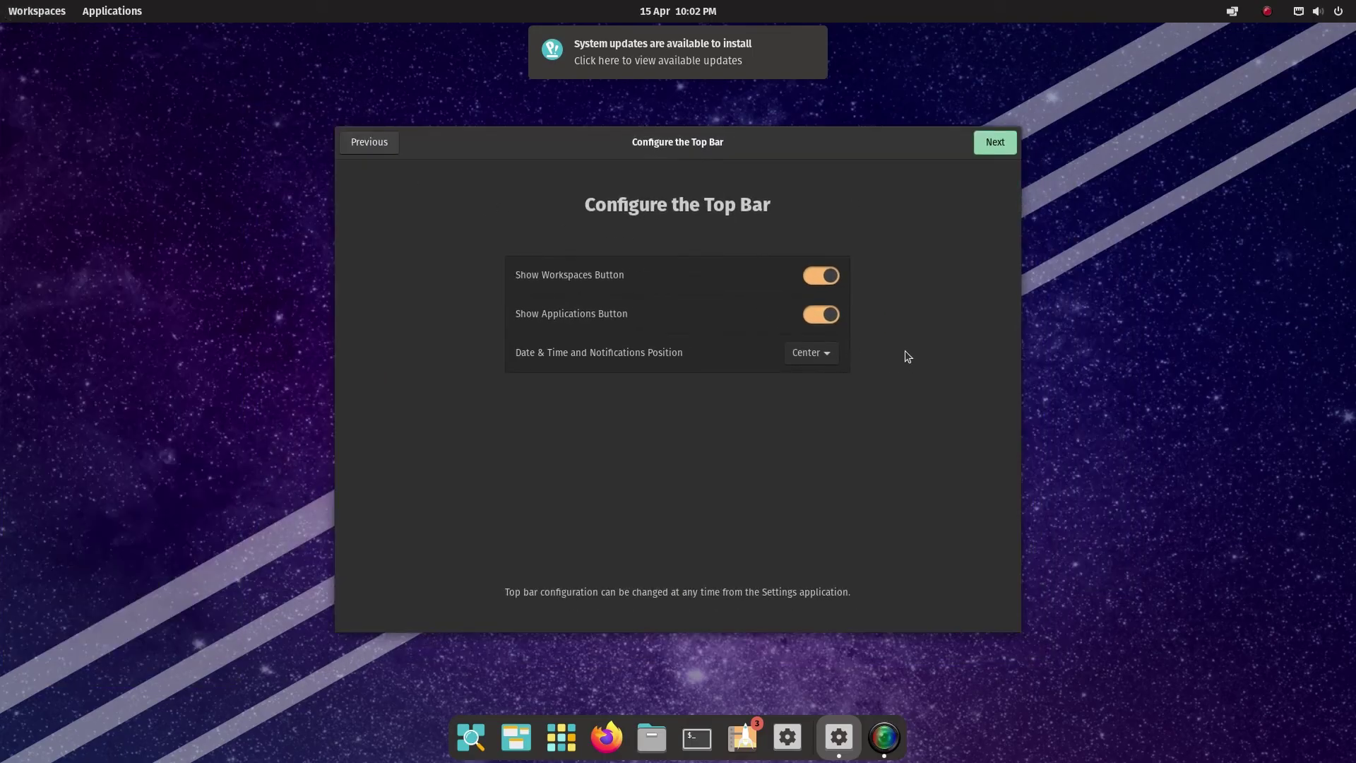
{"action": "left_click", "coordinate": [126, 12]}
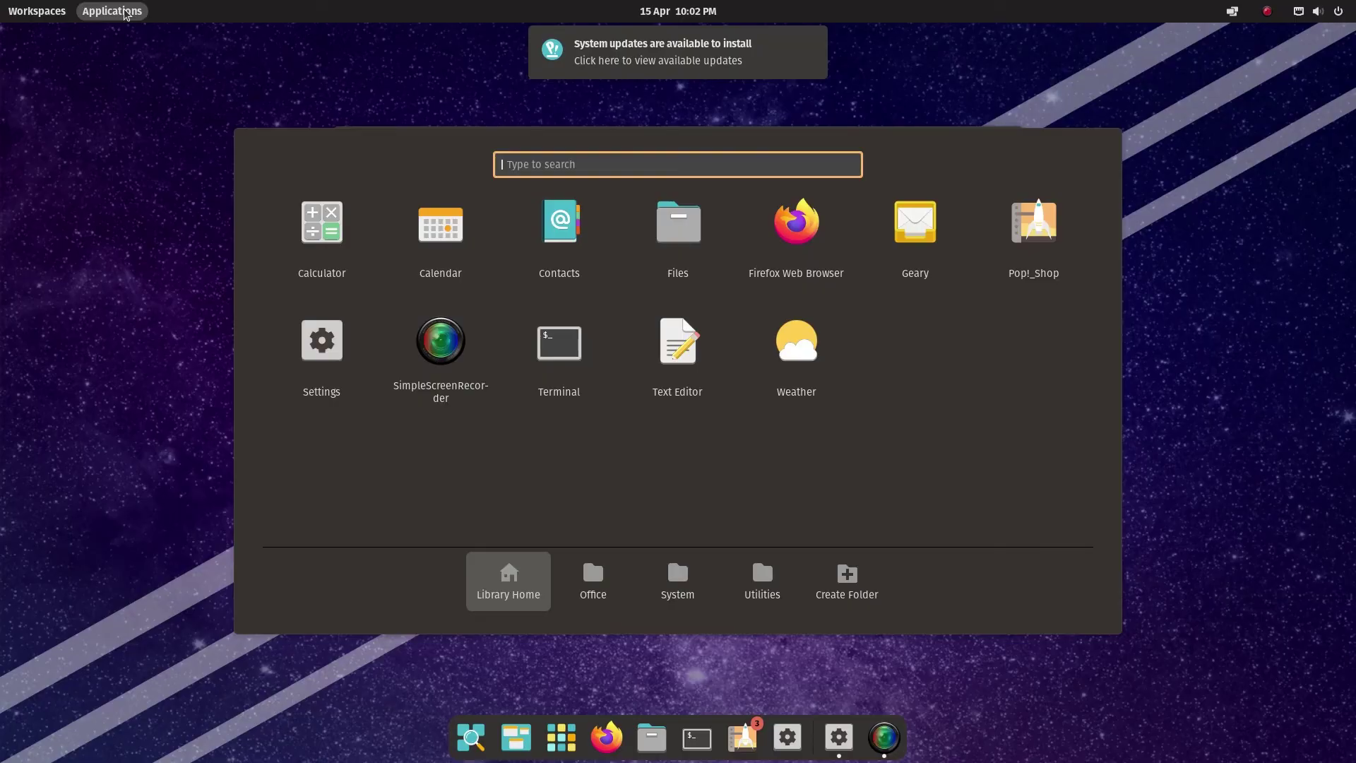
{"action": "left_click", "coordinate": [125, 12]}
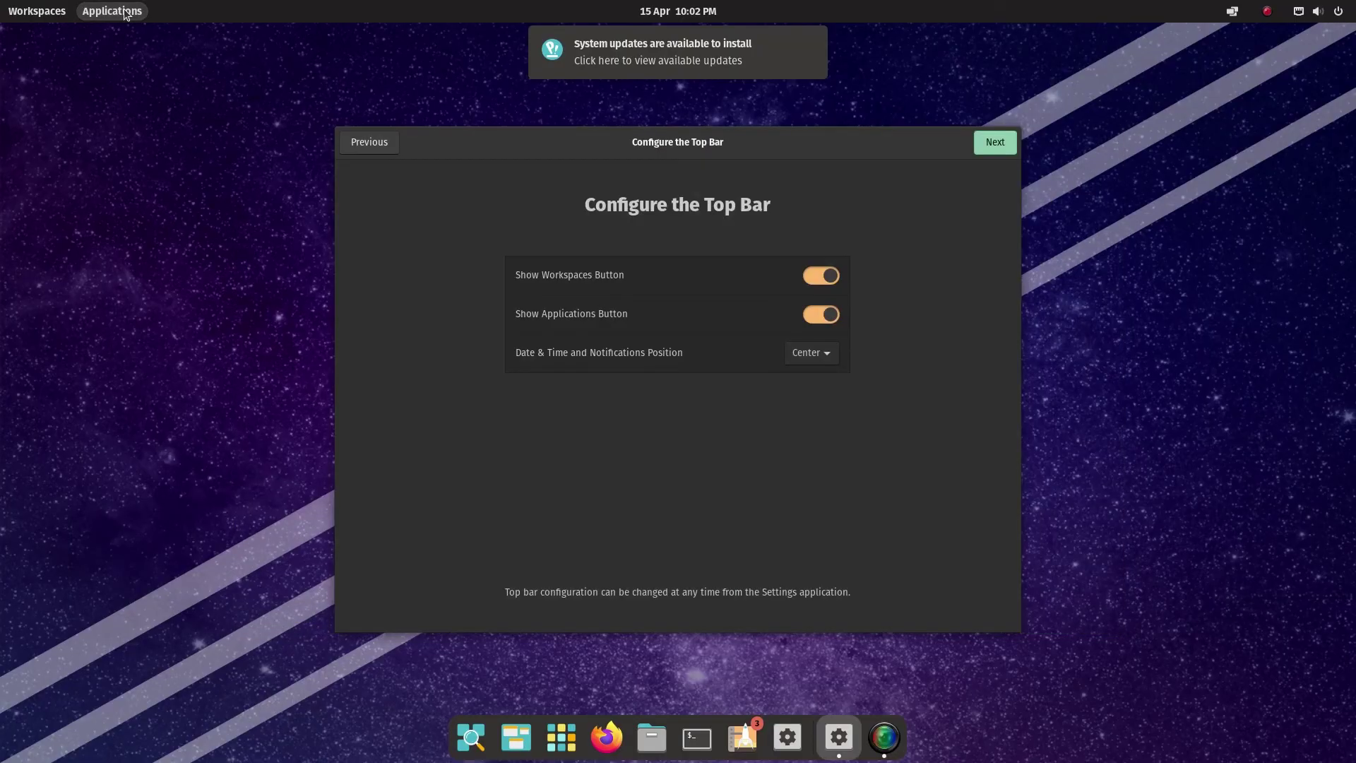
{"action": "left_click", "coordinate": [567, 738]}
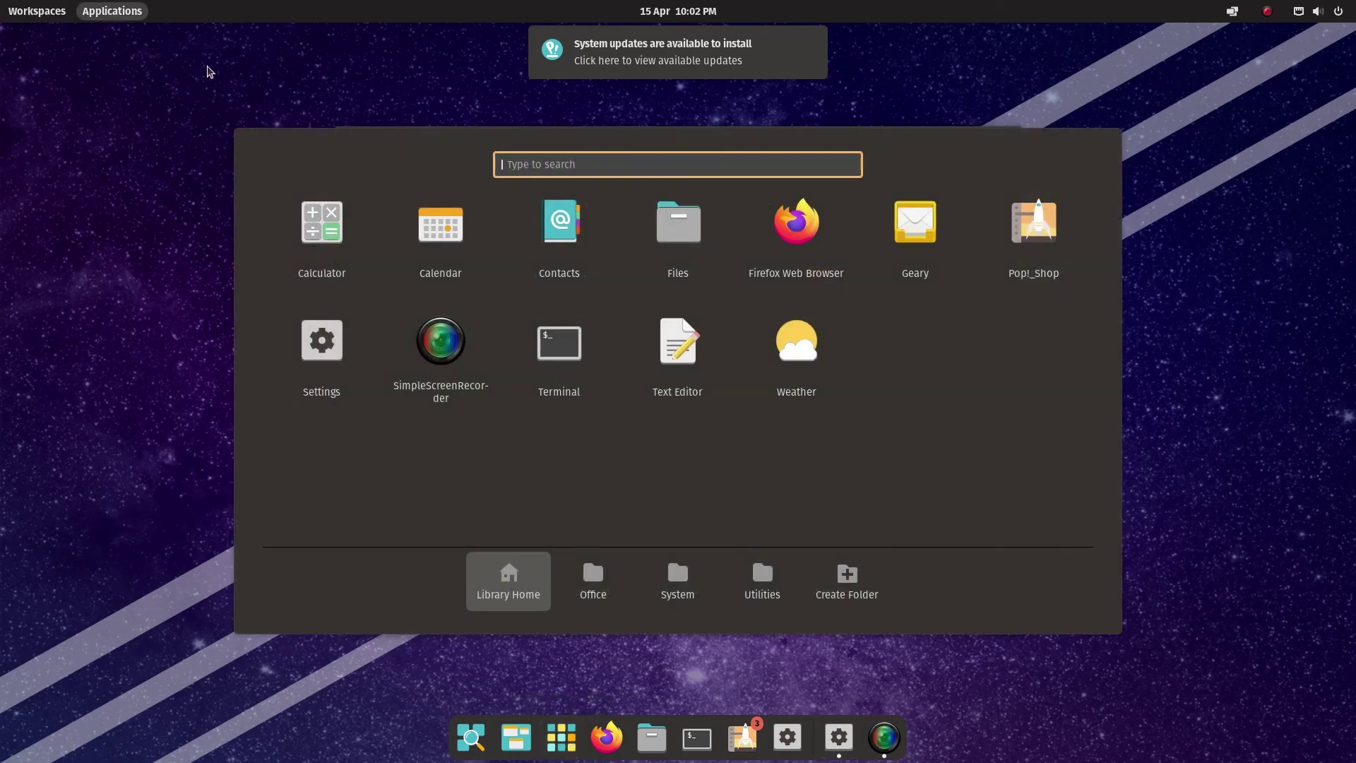
{"action": "left_click", "coordinate": [163, 221]}
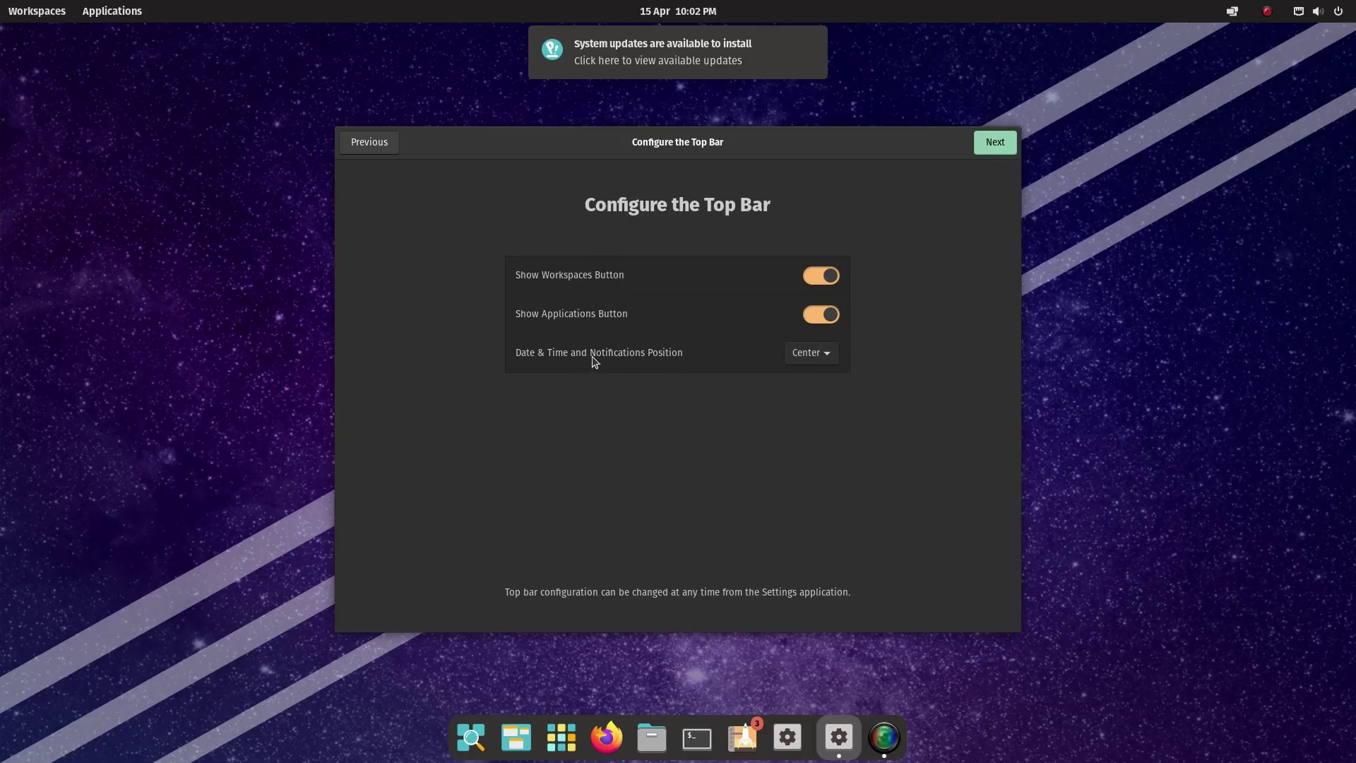
Try Date & Time positions Left and Right, keep Center, and advance past the launcher page.
{"action": "left_click", "coordinate": [825, 354]}
{"action": "left_click", "coordinate": [817, 374]}
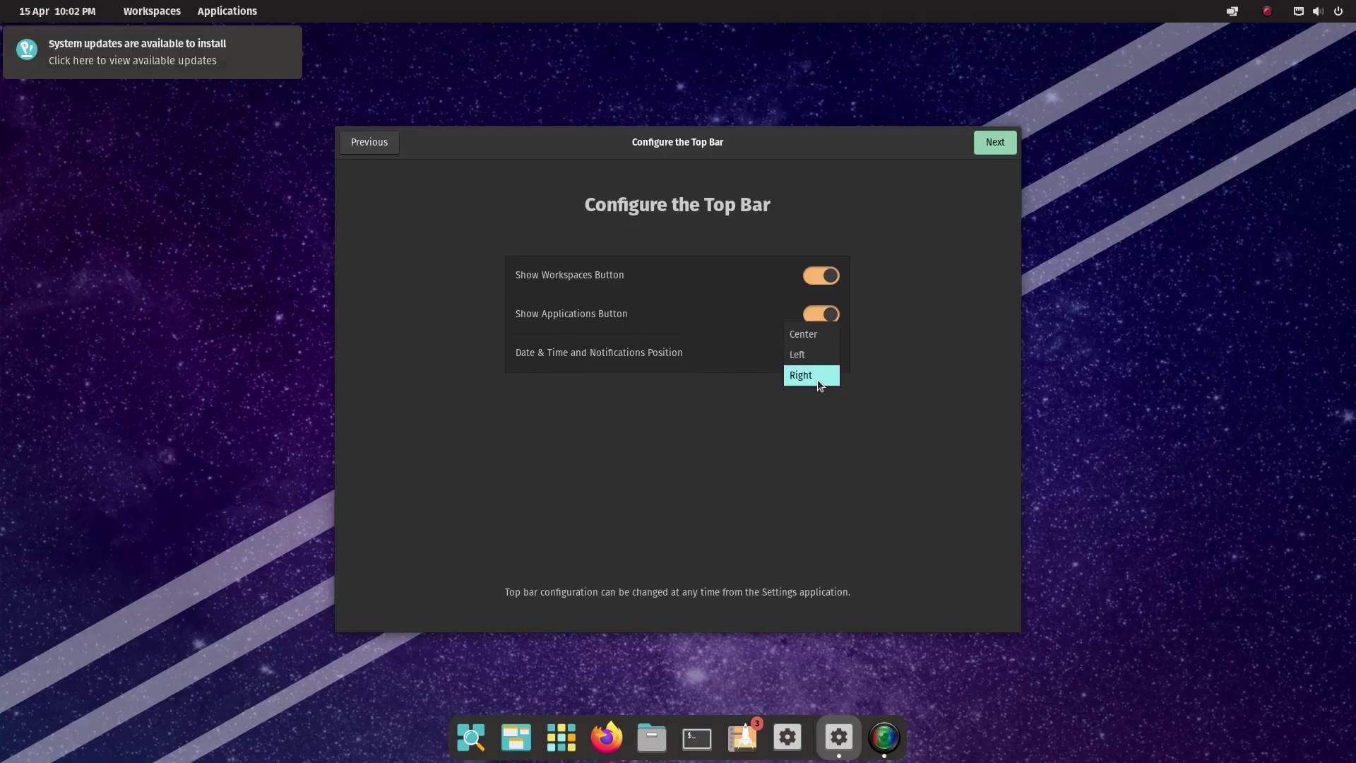
{"action": "left_click", "coordinate": [817, 381]}
{"action": "left_click", "coordinate": [818, 354]}
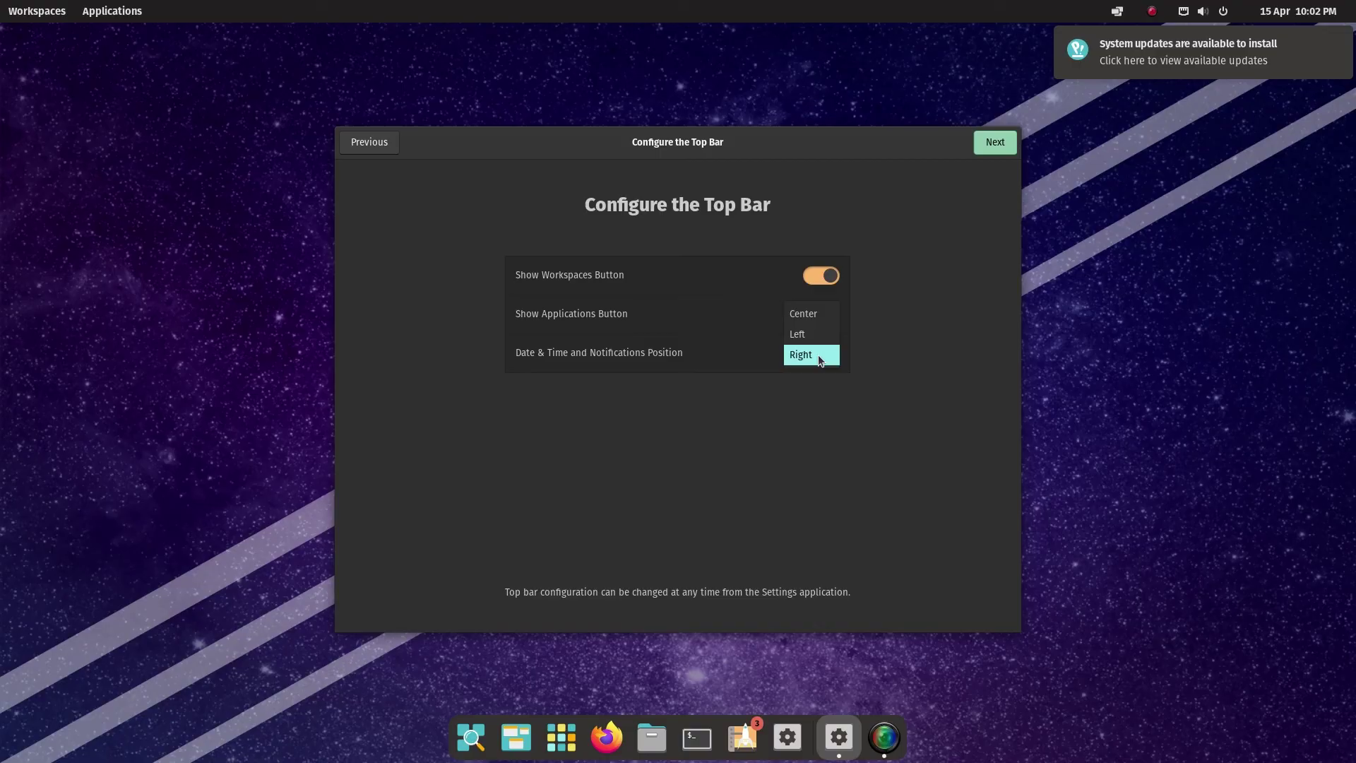
{"action": "left_click", "coordinate": [809, 314]}
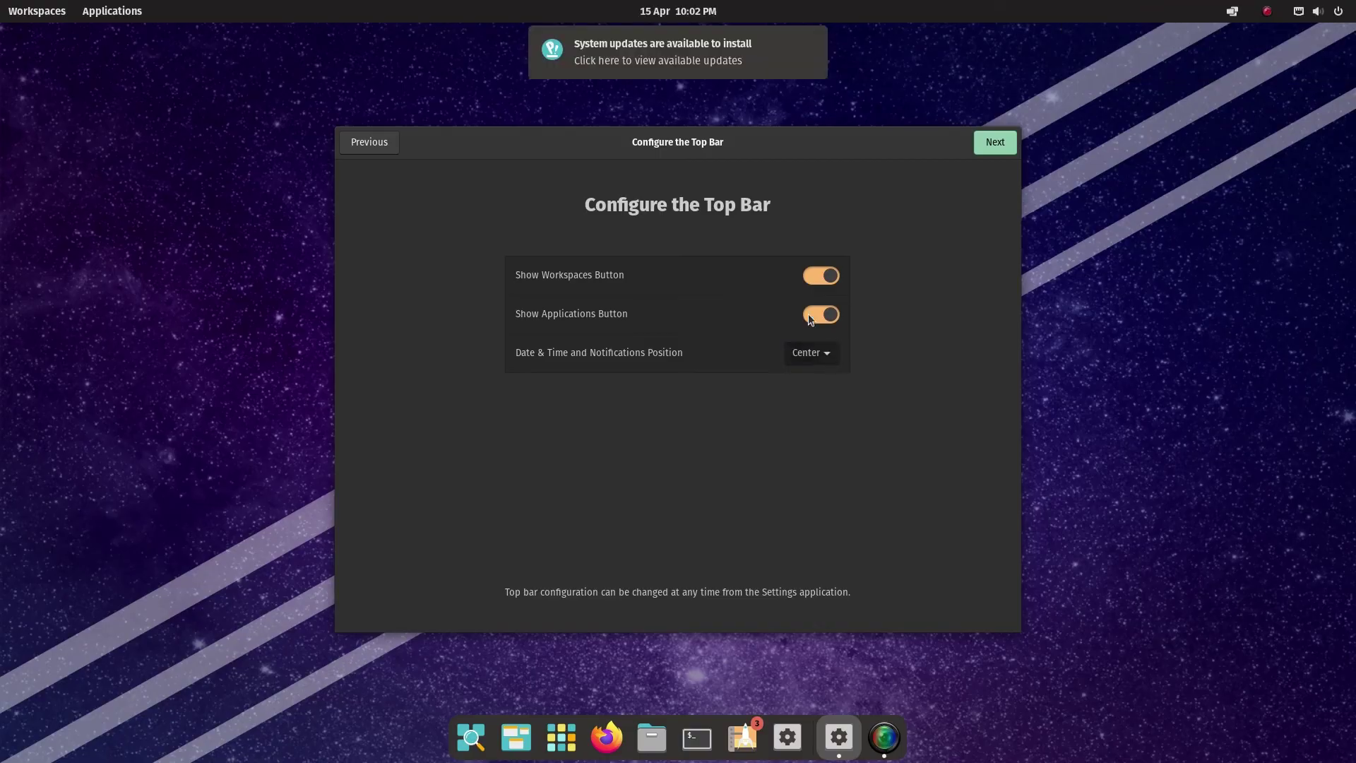
{"action": "left_click", "coordinate": [1003, 143]}
{"action": "left_click", "coordinate": [992, 144]}
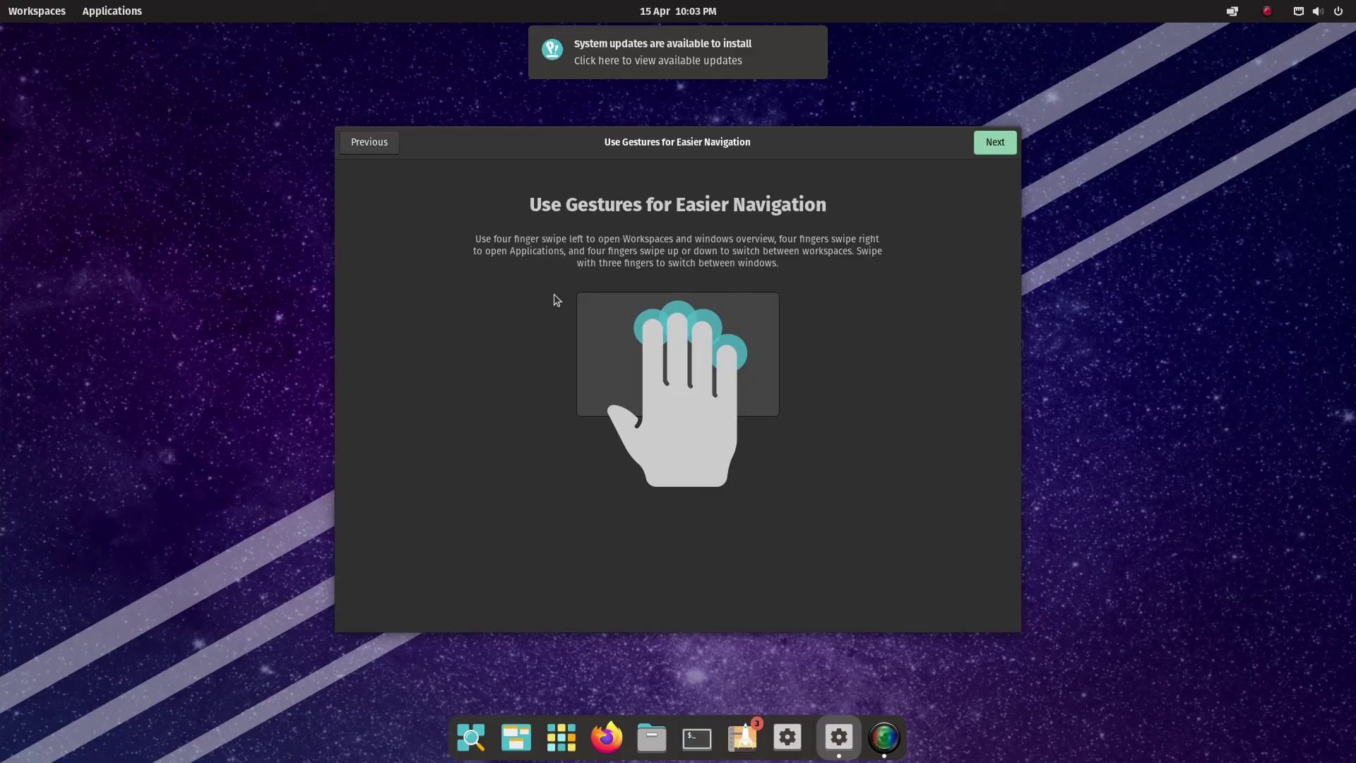
Pass the gestures page, pick the Light appearance theme, and continue to Network.
{"action": "left_click", "coordinate": [996, 143]}
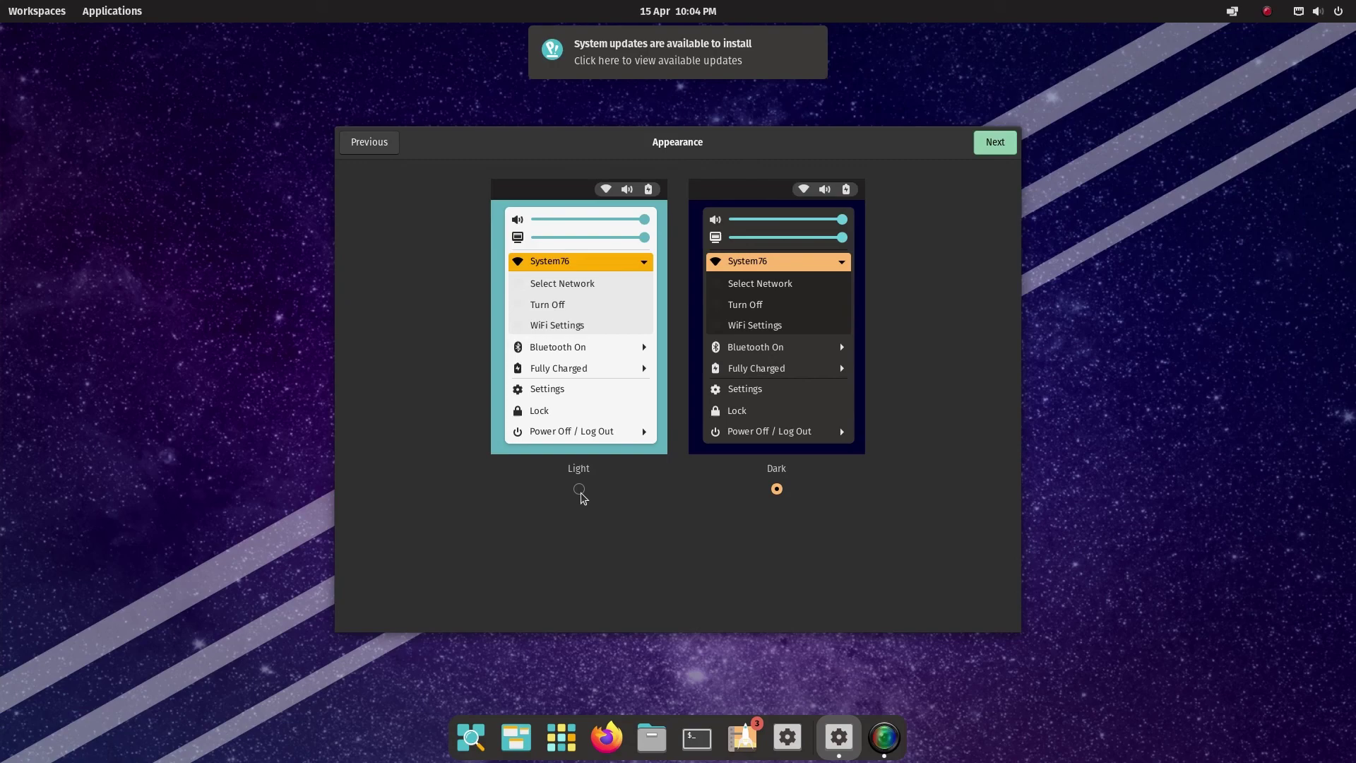
{"action": "left_click", "coordinate": [579, 489]}
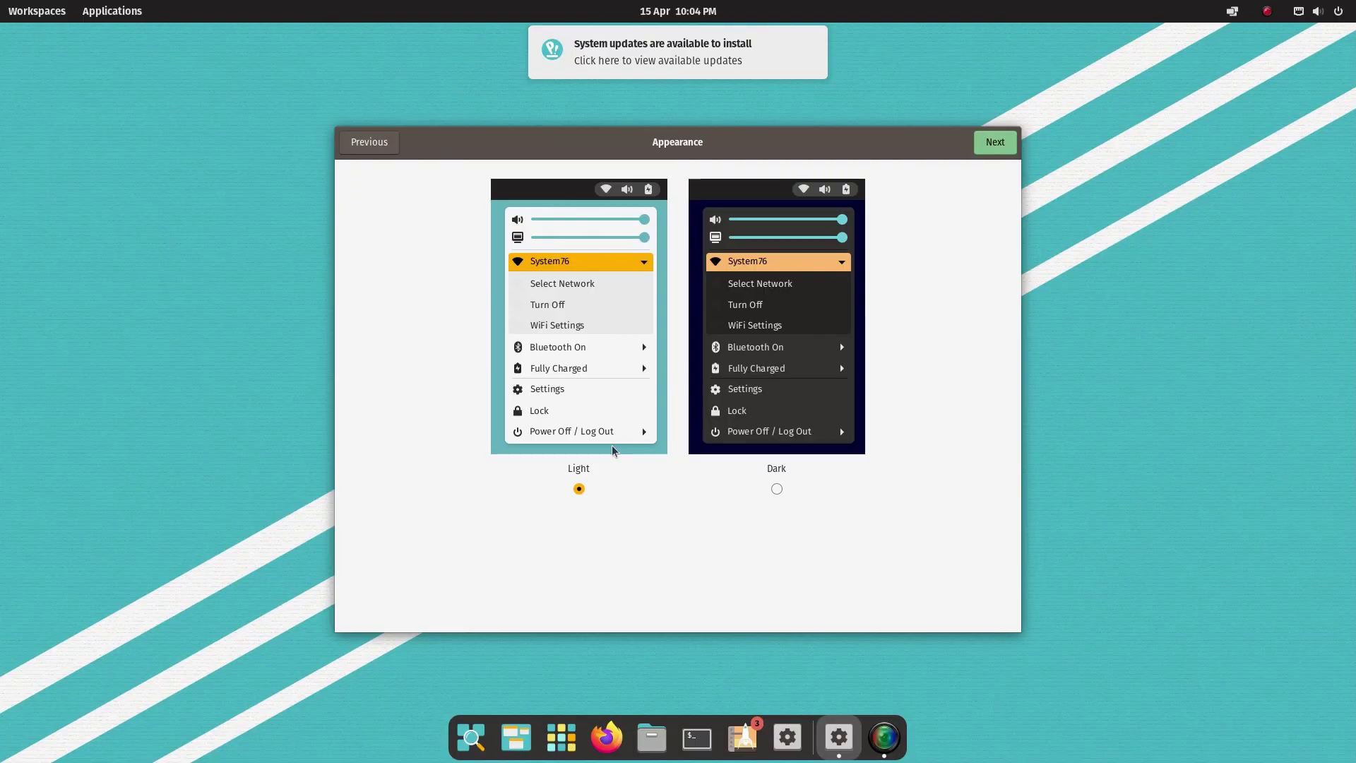
{"action": "left_click", "coordinate": [994, 143]}
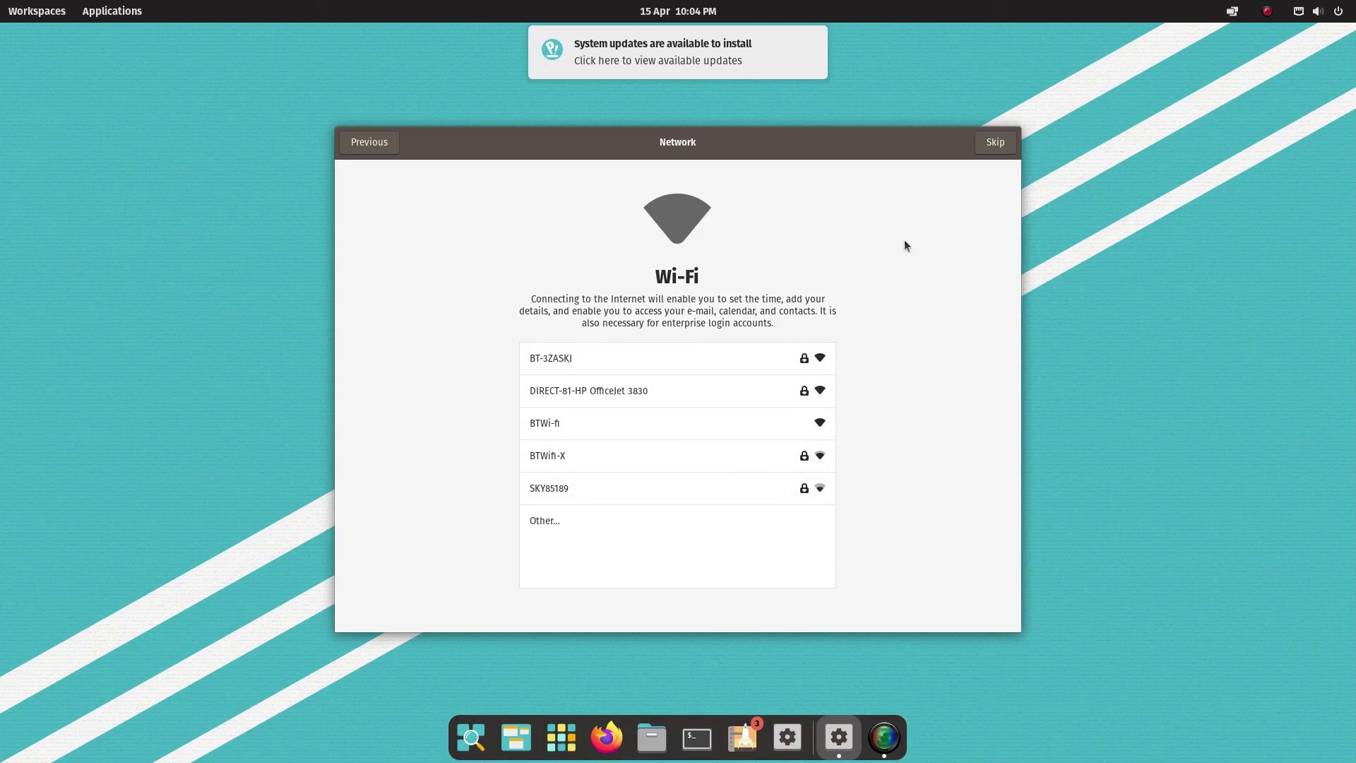
Skip Wi-Fi setup and accept the Privacy page with Location Services off.
{"action": "left_click", "coordinate": [998, 143]}
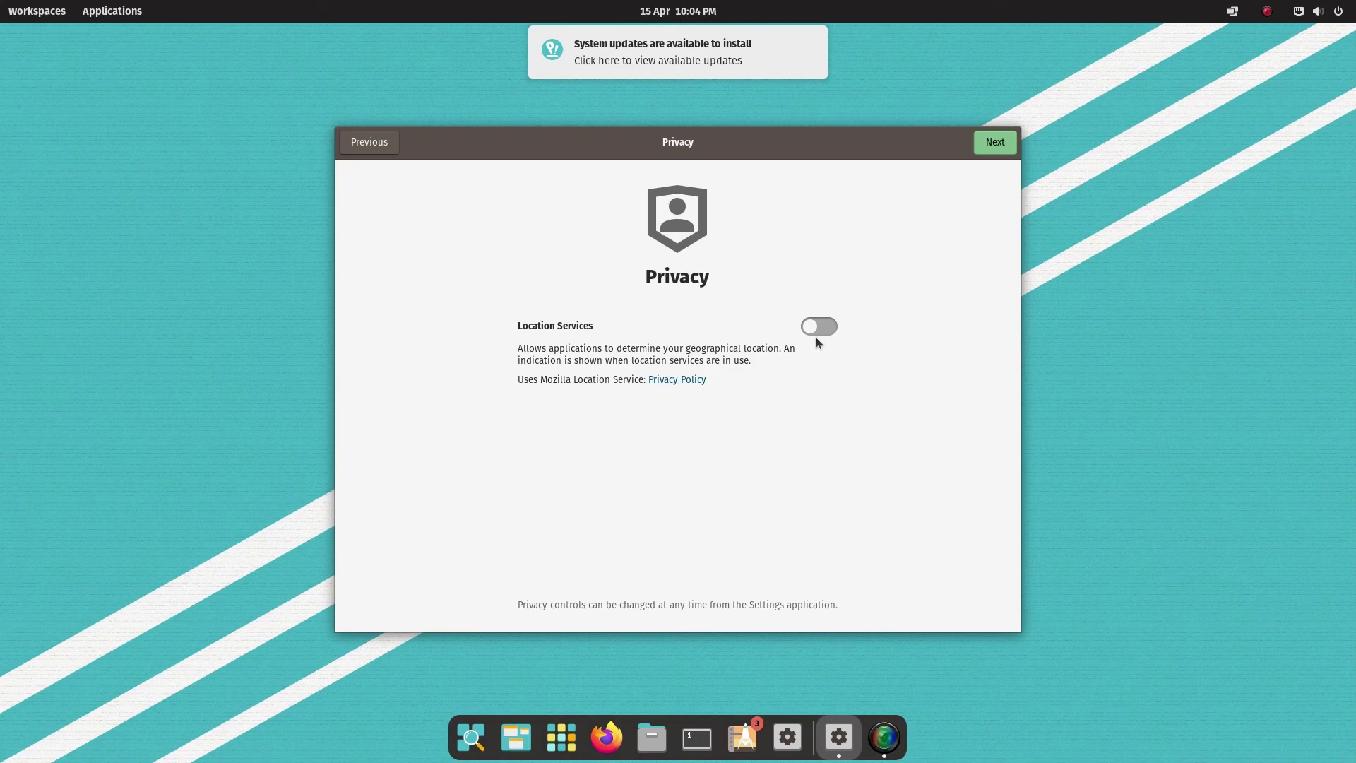
{"action": "left_click", "coordinate": [995, 142]}
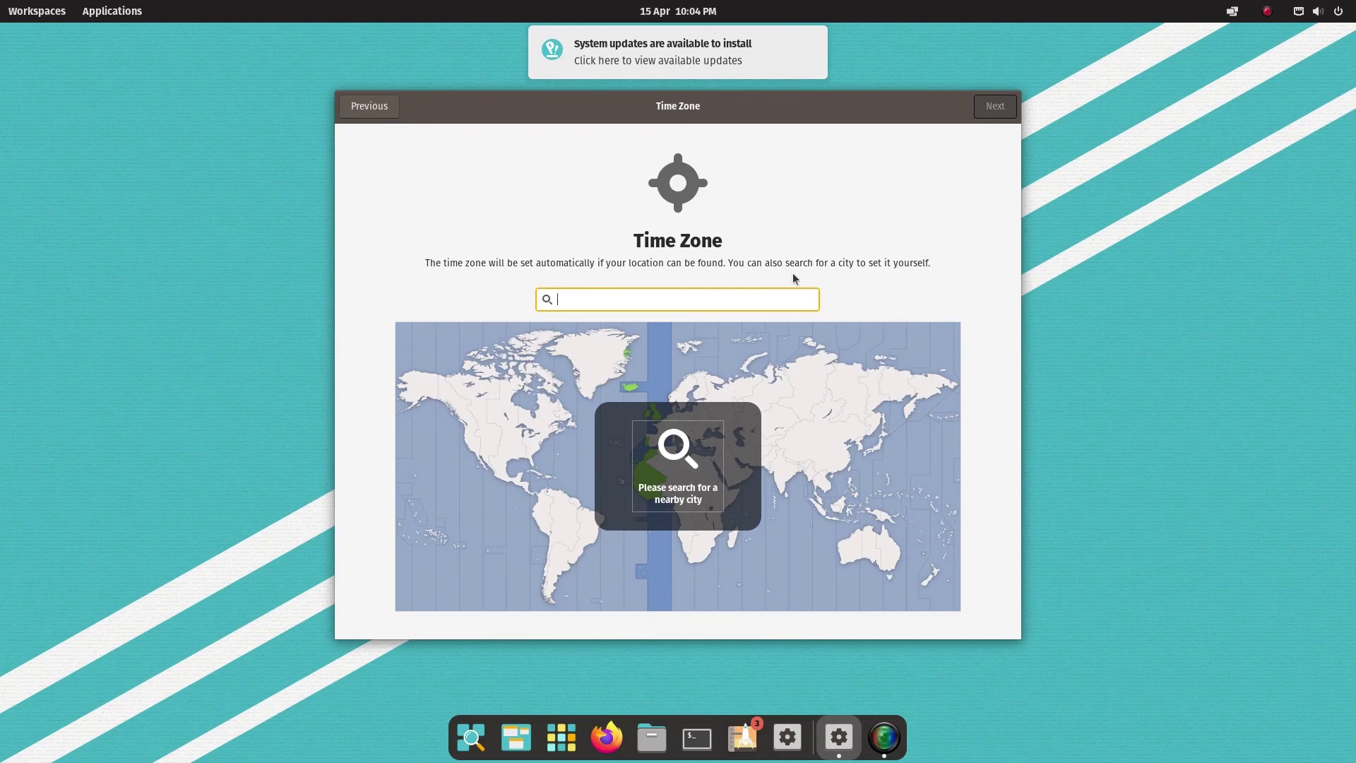
Pick London, United Kingdom (BST, UTC+01) as the time zone on the map and continue.
{"action": "left_click", "coordinate": [659, 399]}
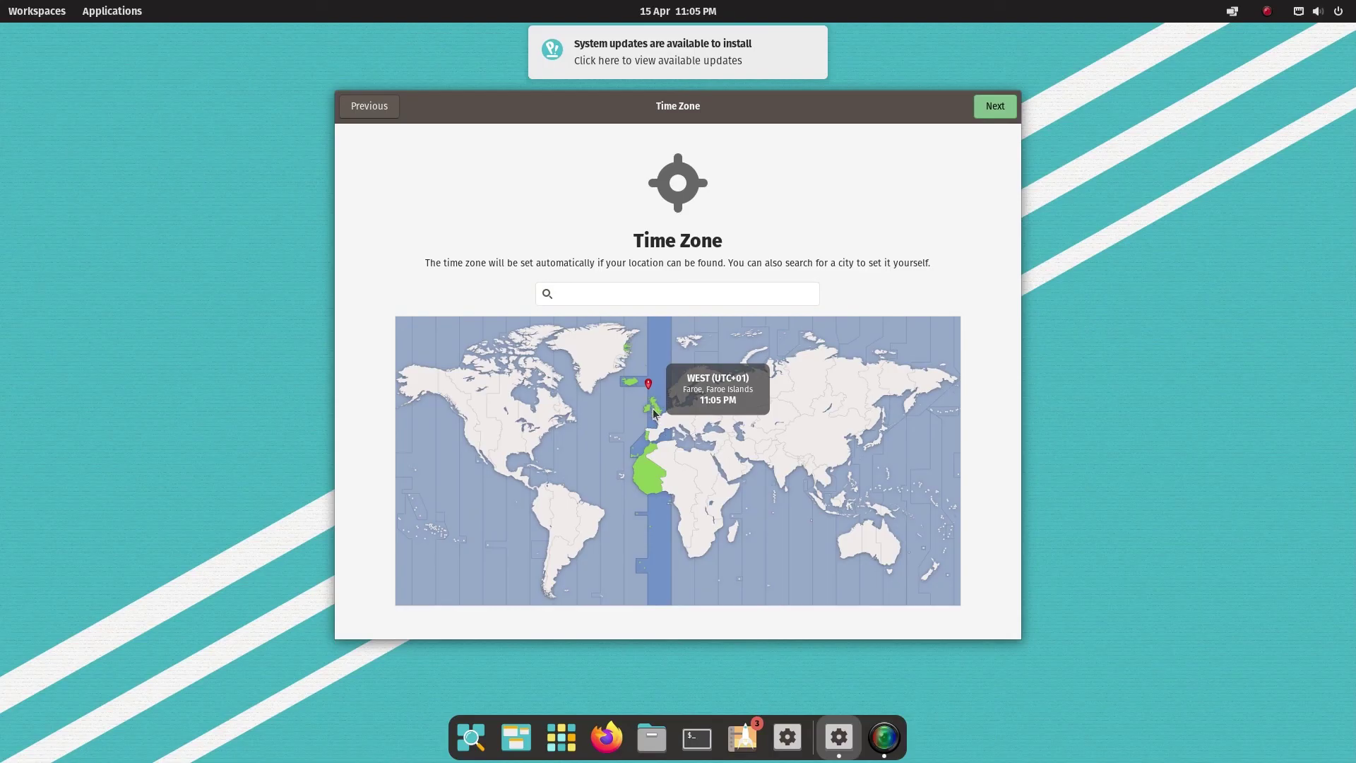
{"action": "left_click", "coordinate": [654, 408]}
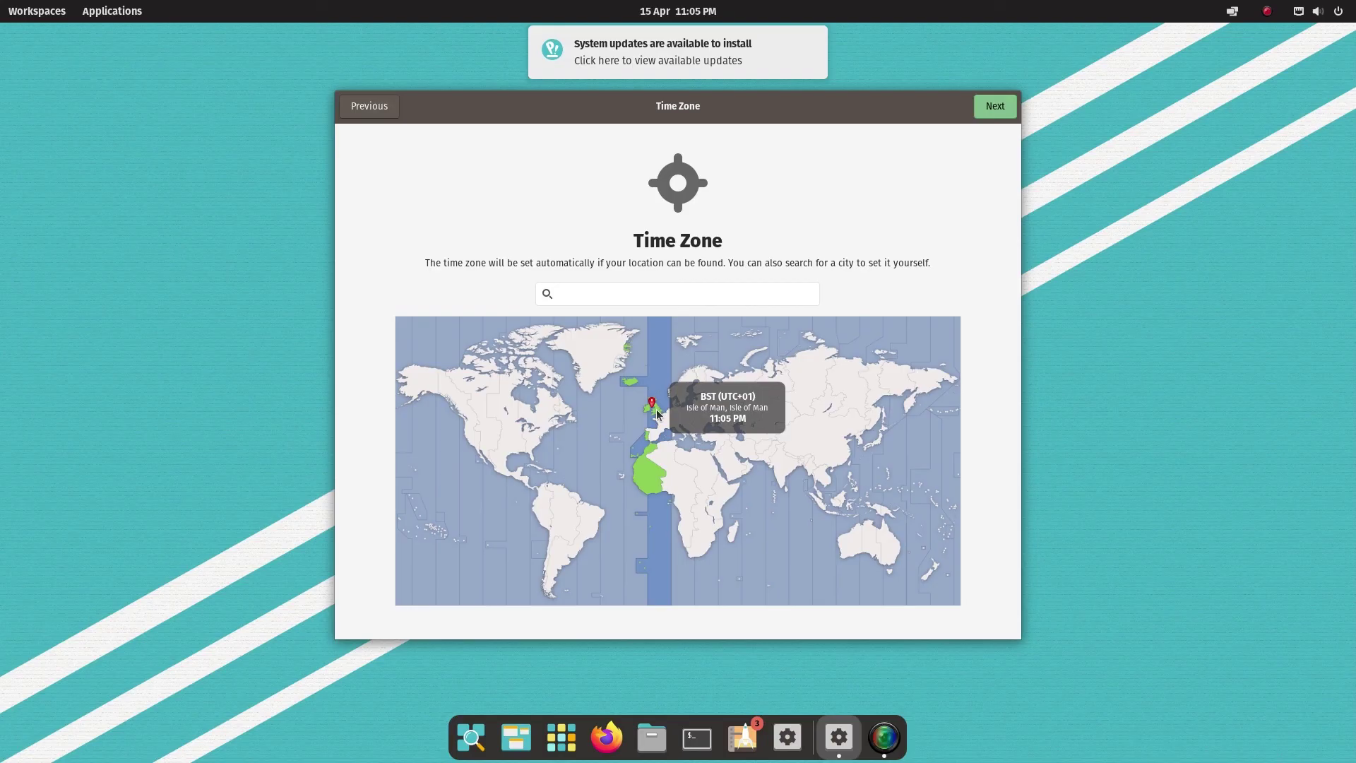
{"action": "left_click", "coordinate": [657, 412]}
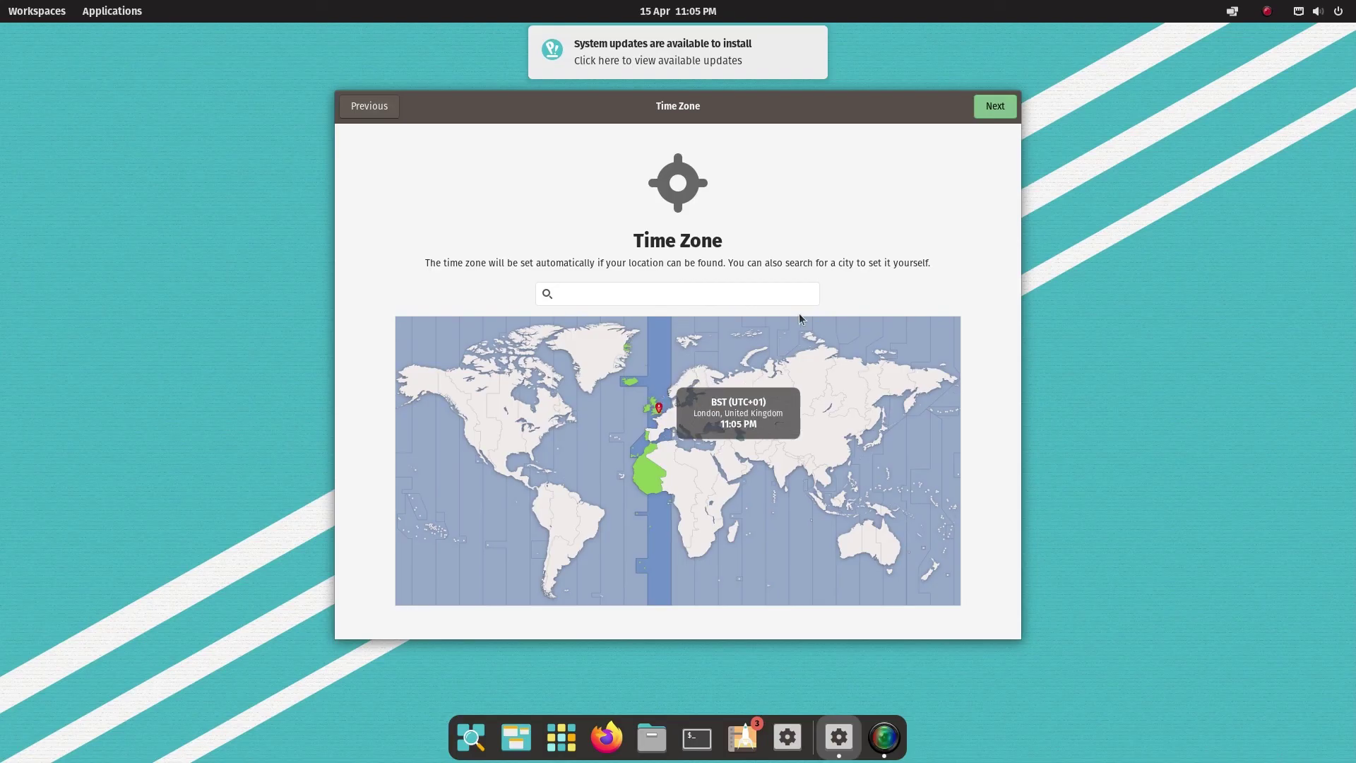
{"action": "left_click", "coordinate": [1002, 108]}
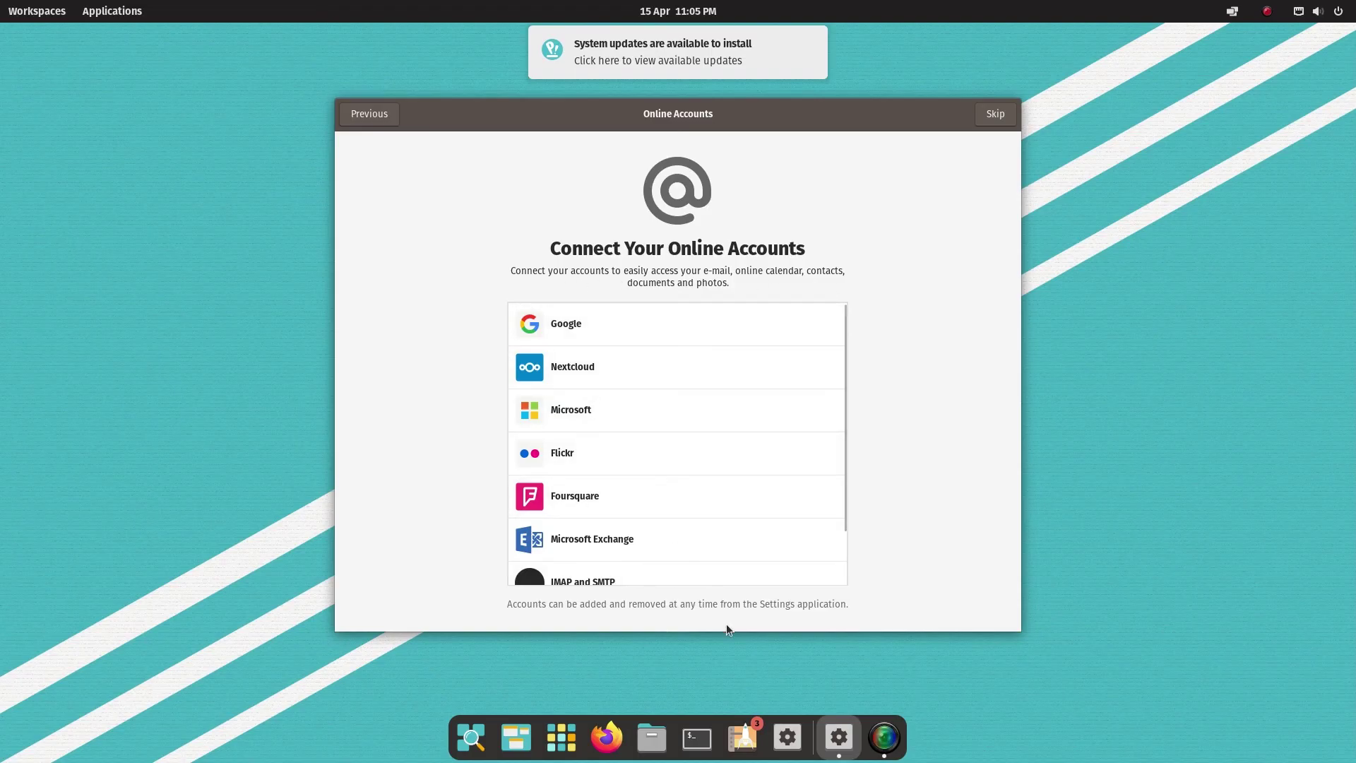
Skip connecting online accounts and finish setup with Start Using Pop!_OS.
{"action": "left_click_drag", "start_coordinate": [841, 429], "coordinate": [879, 294]}
{"action": "left_click", "coordinate": [991, 111]}
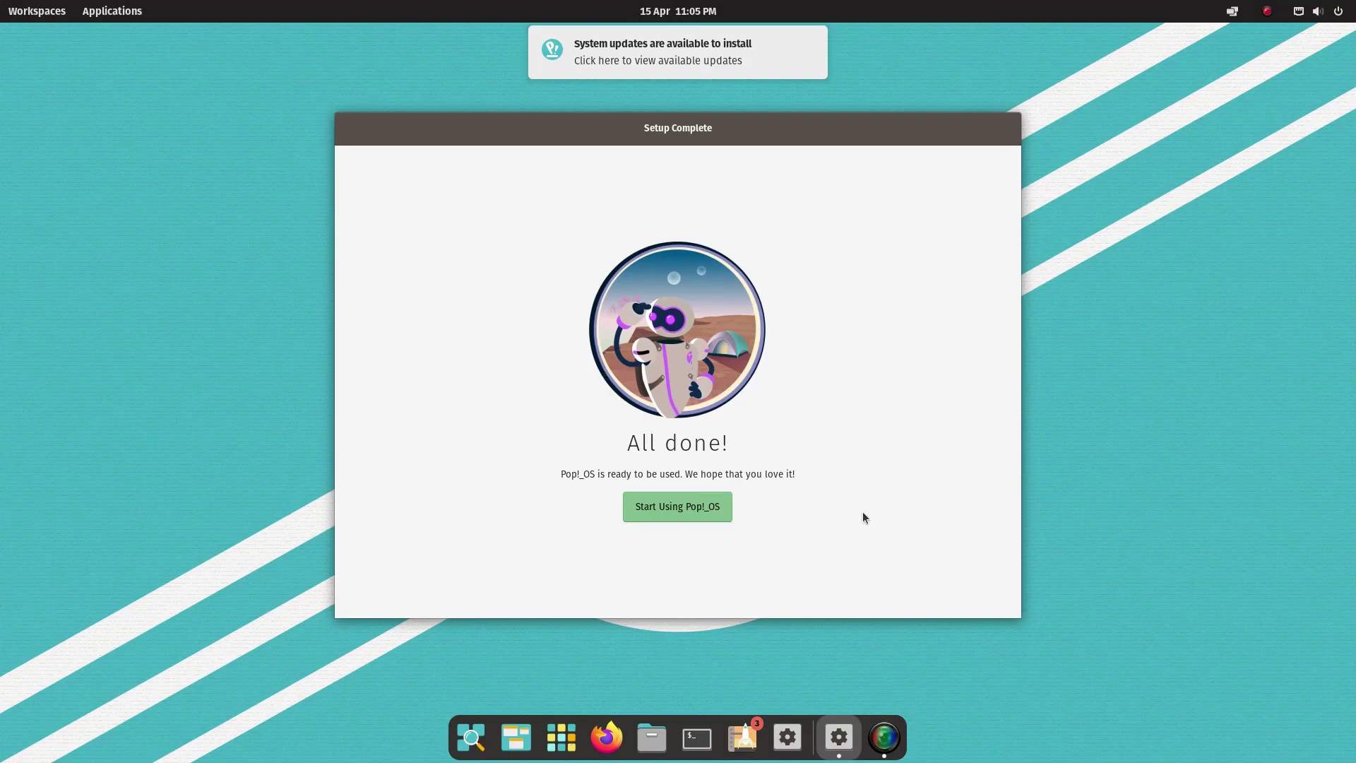
{"action": "left_click", "coordinate": [672, 512]}
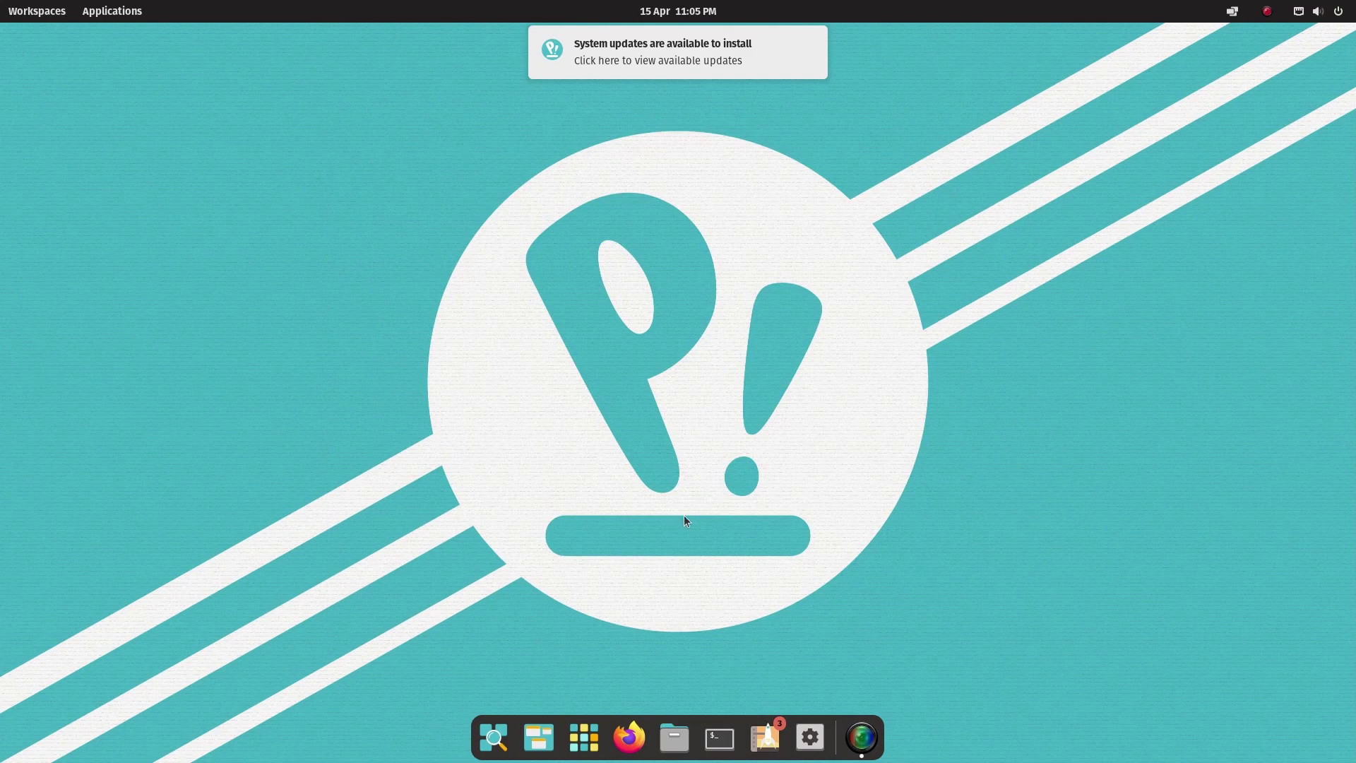